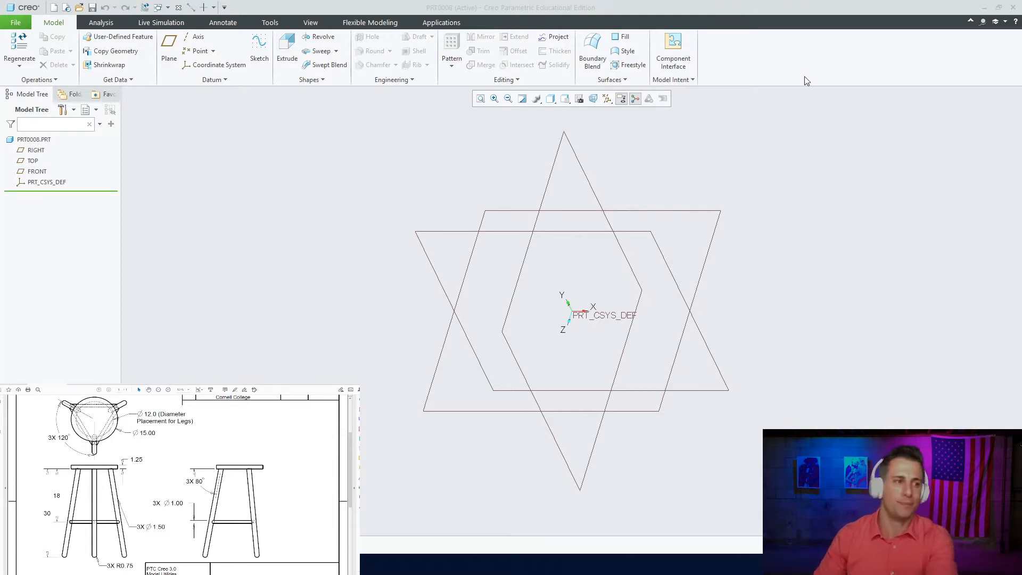
Sketch a circle about 54 in diameter on the TOP plane, centred on the origin
click(707, 259)
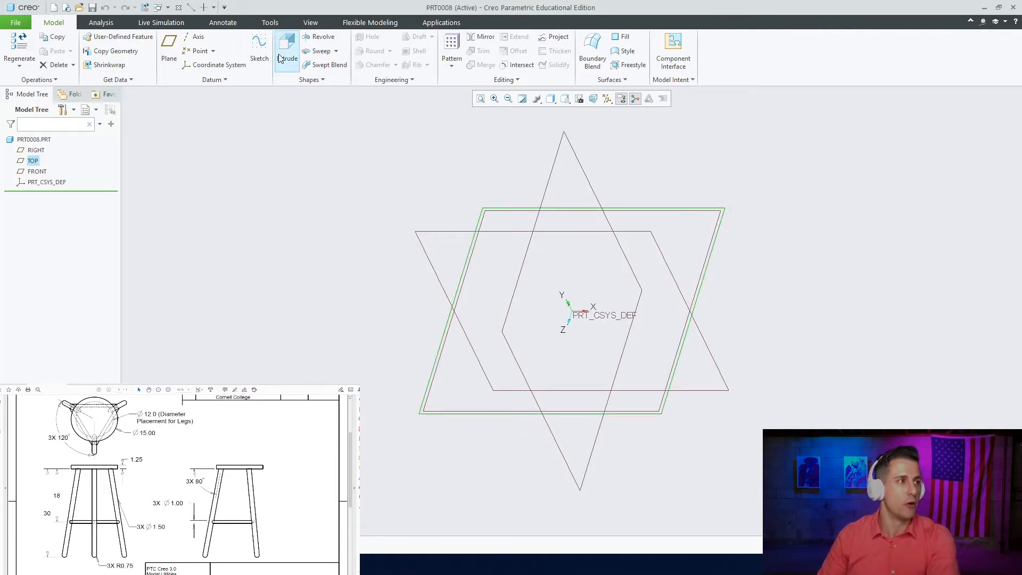
click(259, 57)
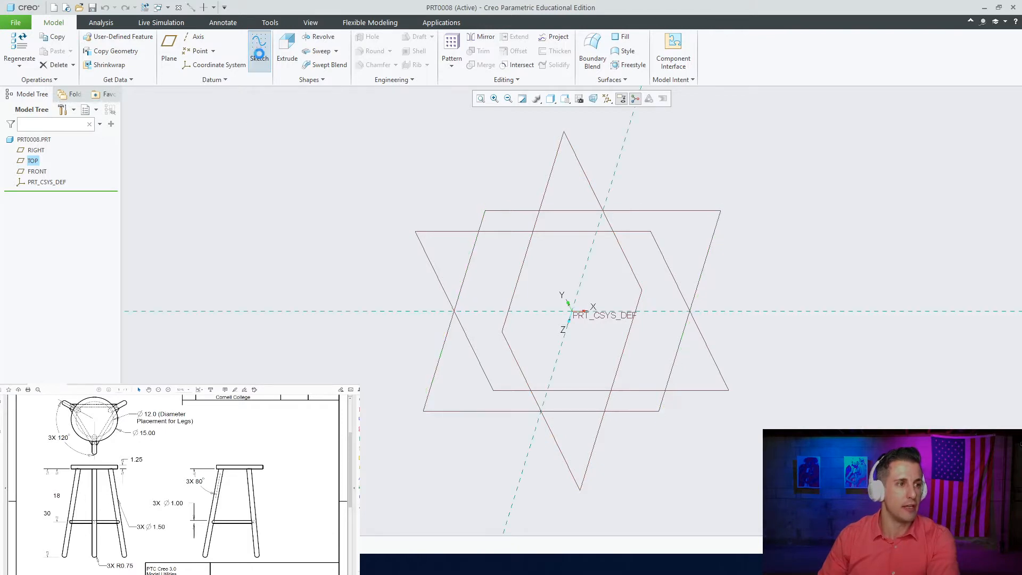
click(38, 65)
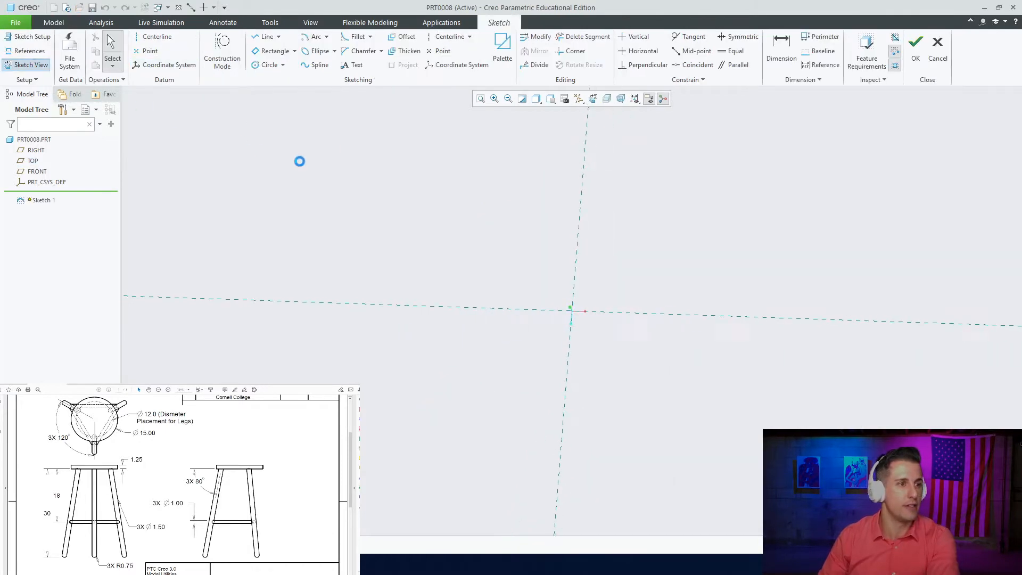
click(254, 67)
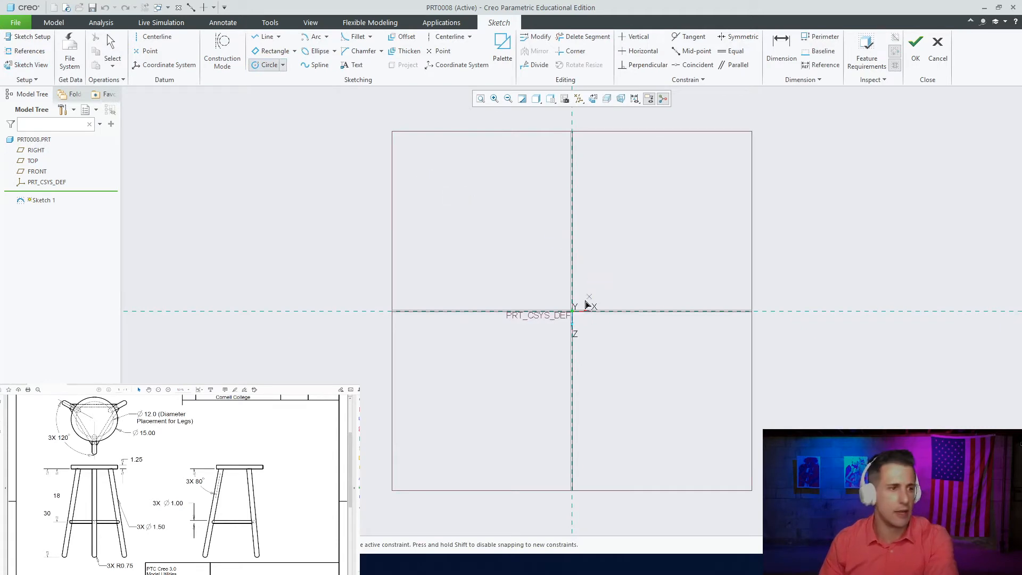
click(572, 311)
click(586, 297)
middle_click(539, 291)
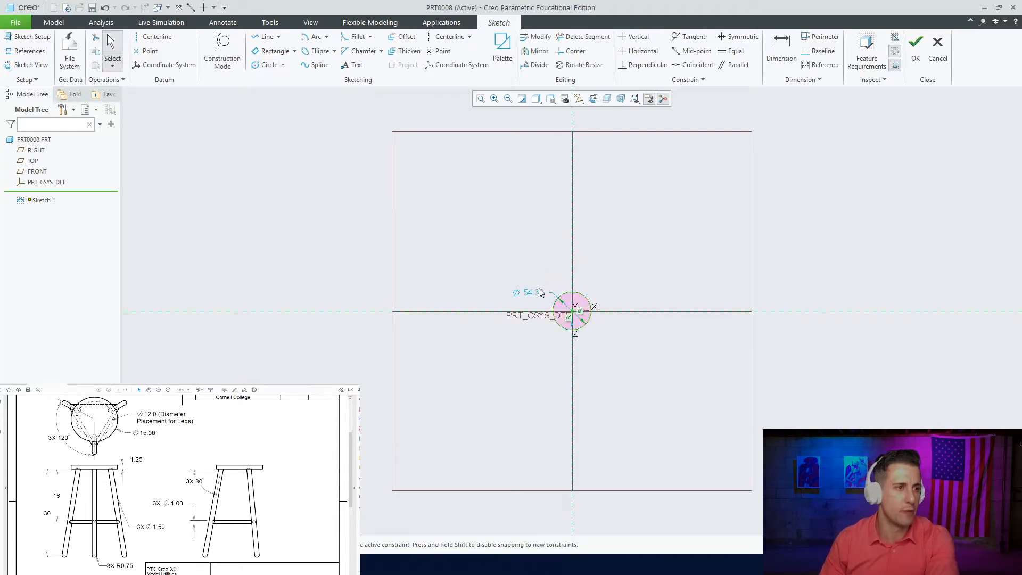
Set the circle's diameter to 15 and finish the sketch
double_click(538, 292)
text(15)
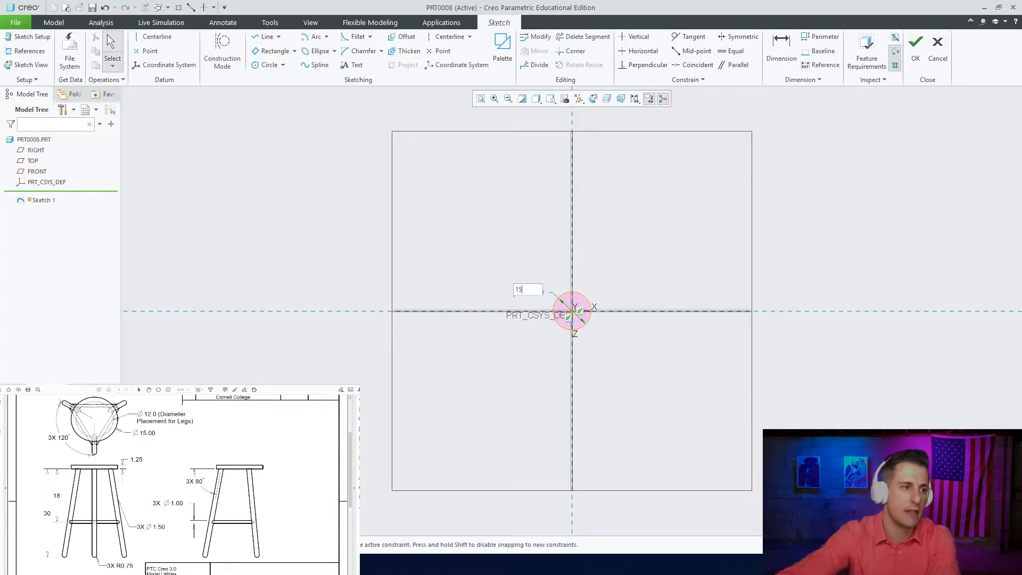
key(Return)
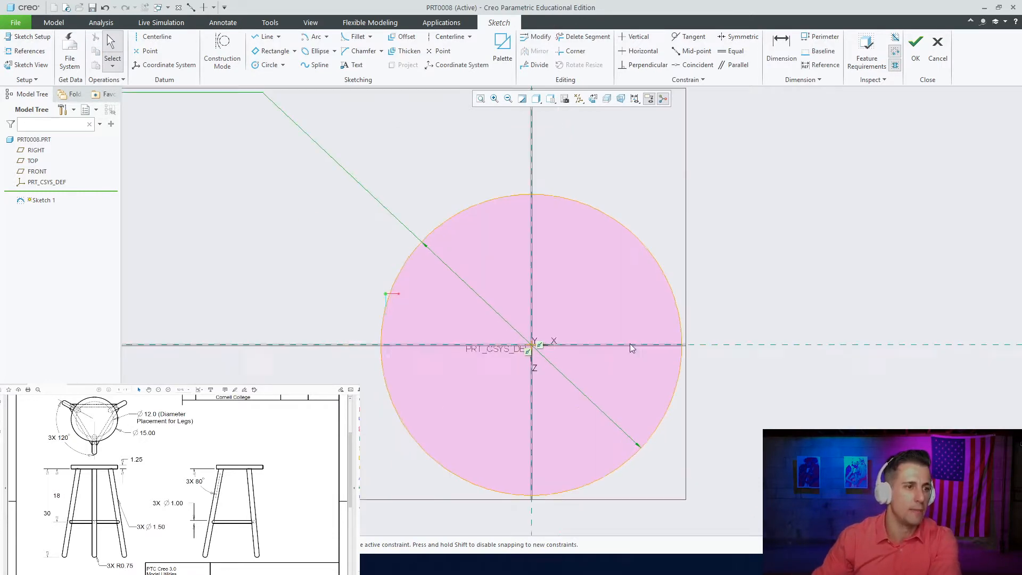
click(915, 47)
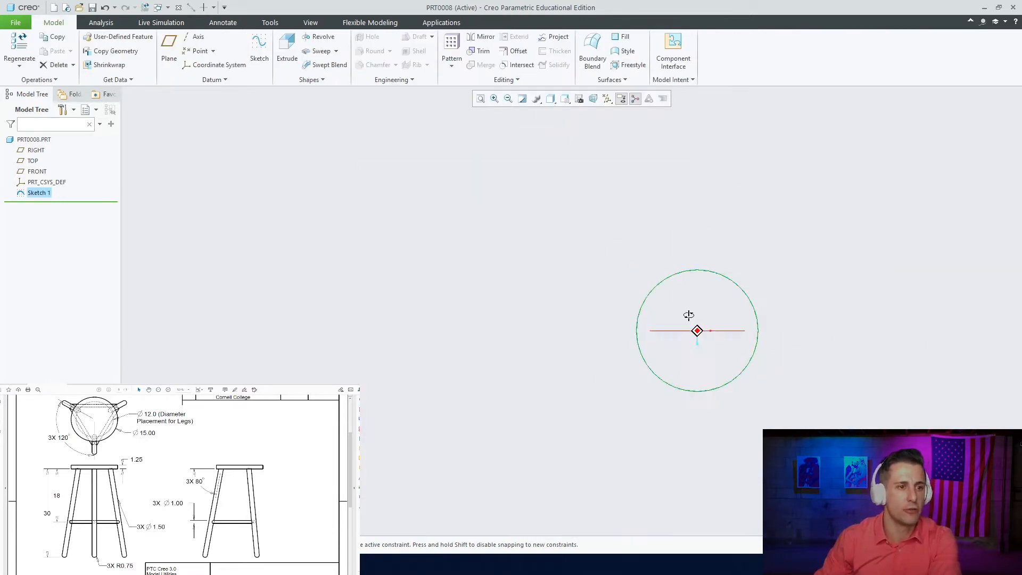
Extrude the circle sketch as a solid to a depth of 1.25 for the stool seat
click(286, 51)
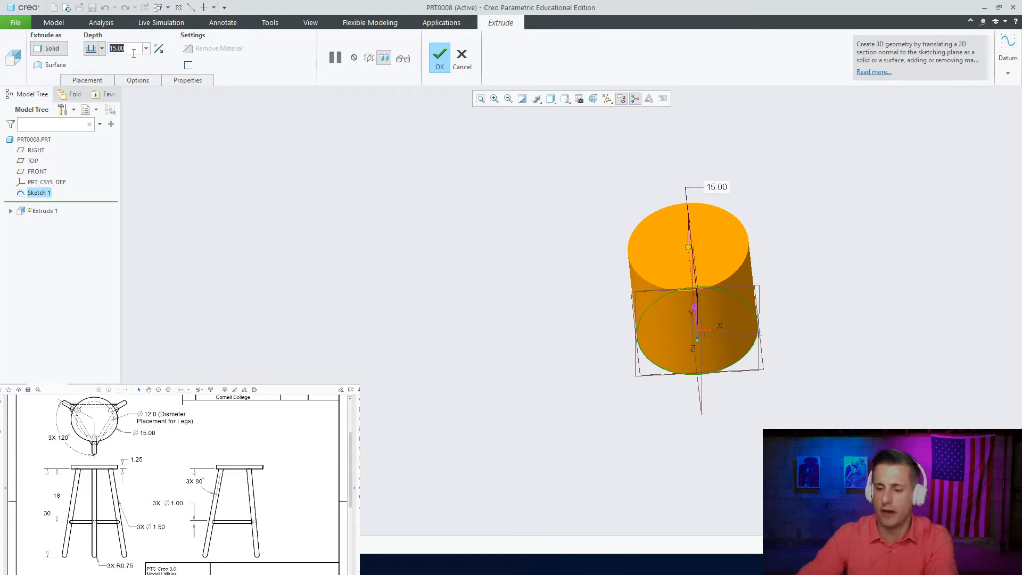
text(1.25)
key(Return)
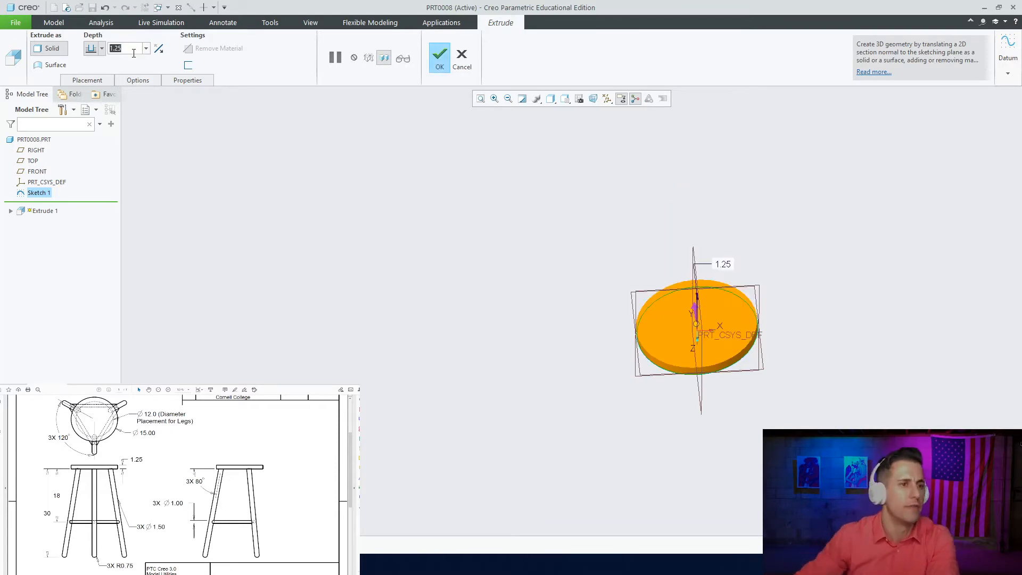
click(434, 60)
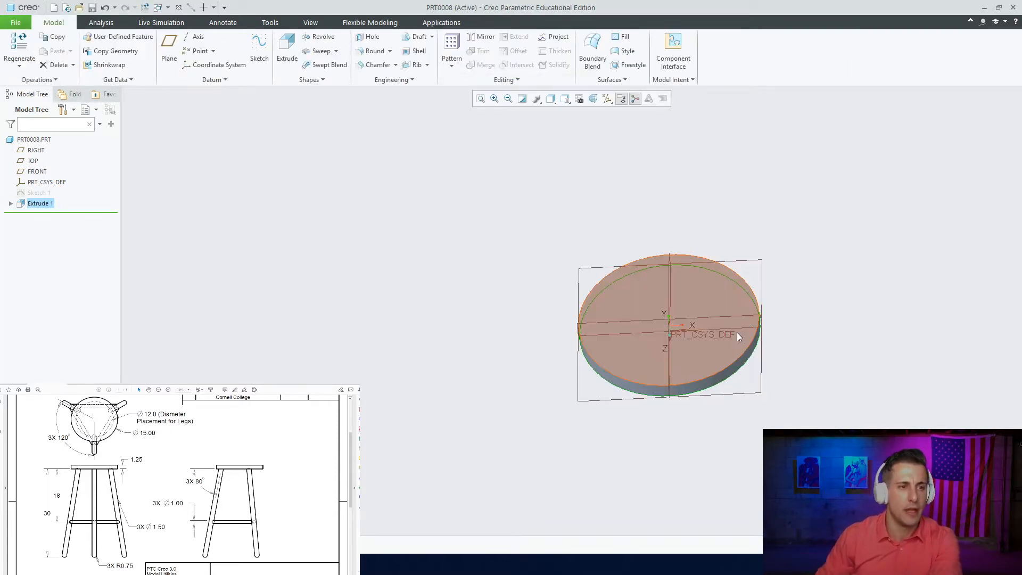
Create a datum plane offset 6 from the RIGHT plane, on the positive X side of the seat
scroll(736, 332, down, 5)
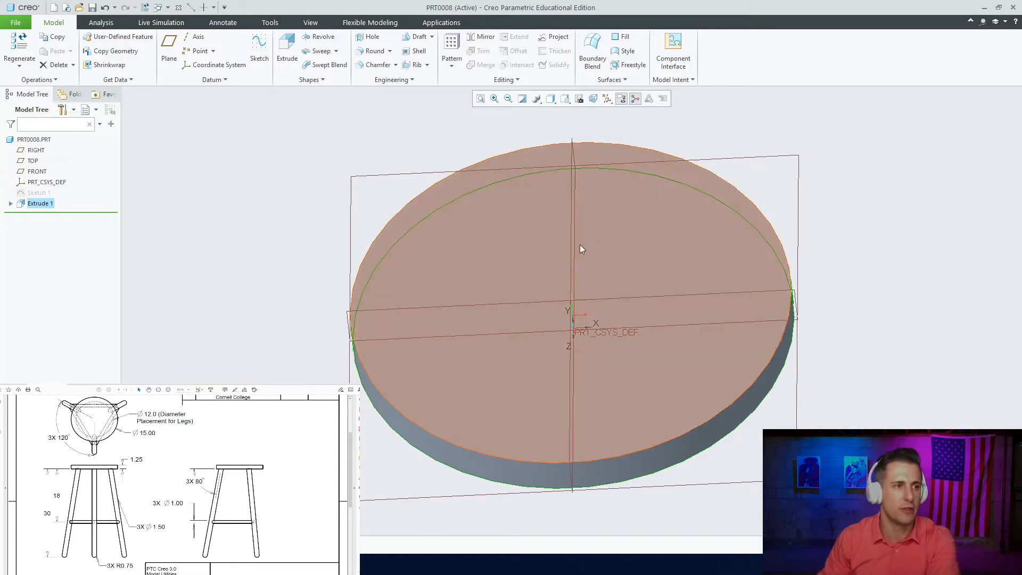
click(571, 248)
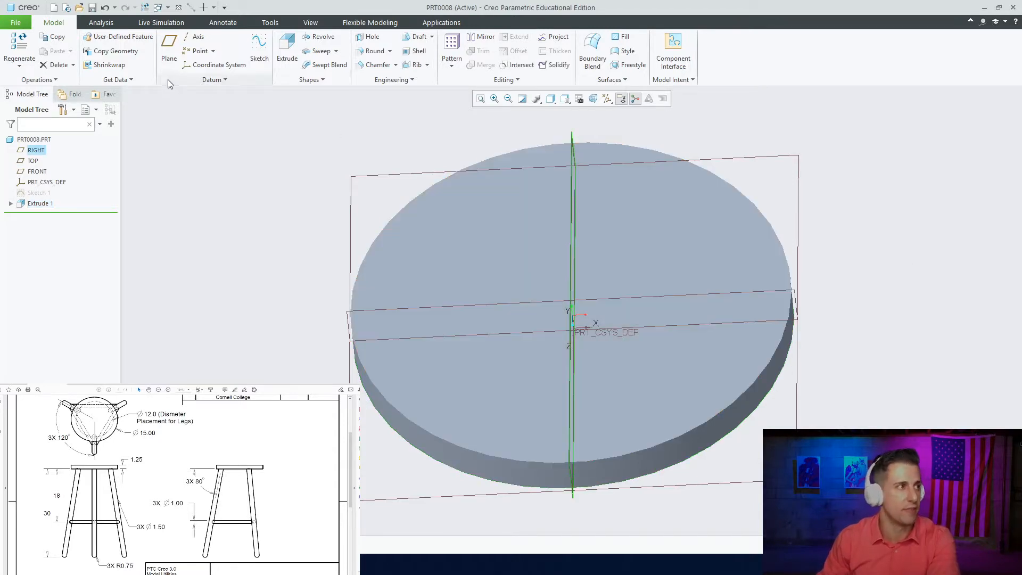
click(167, 63)
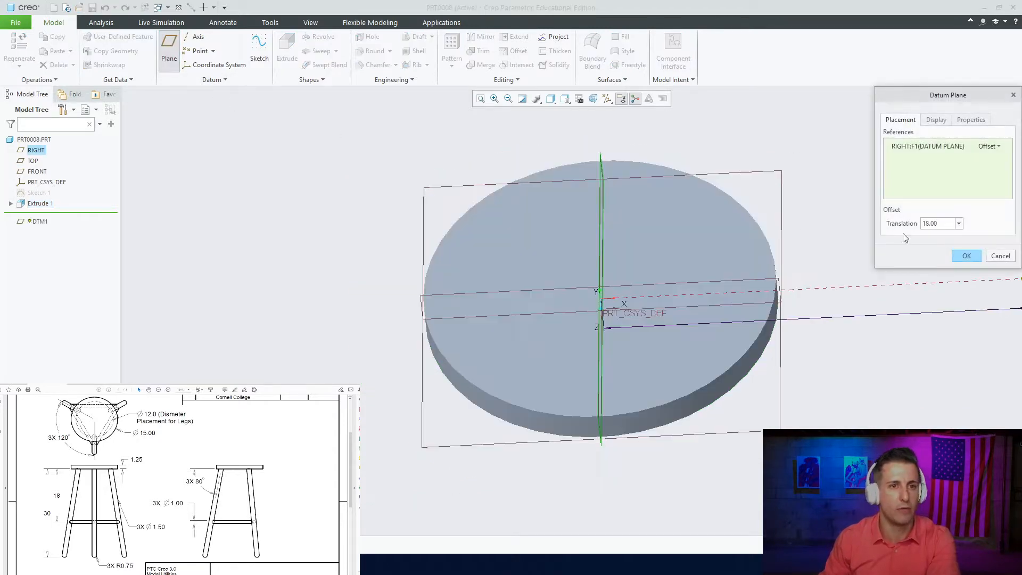
double_click(940, 225)
text(6)
key(Return)
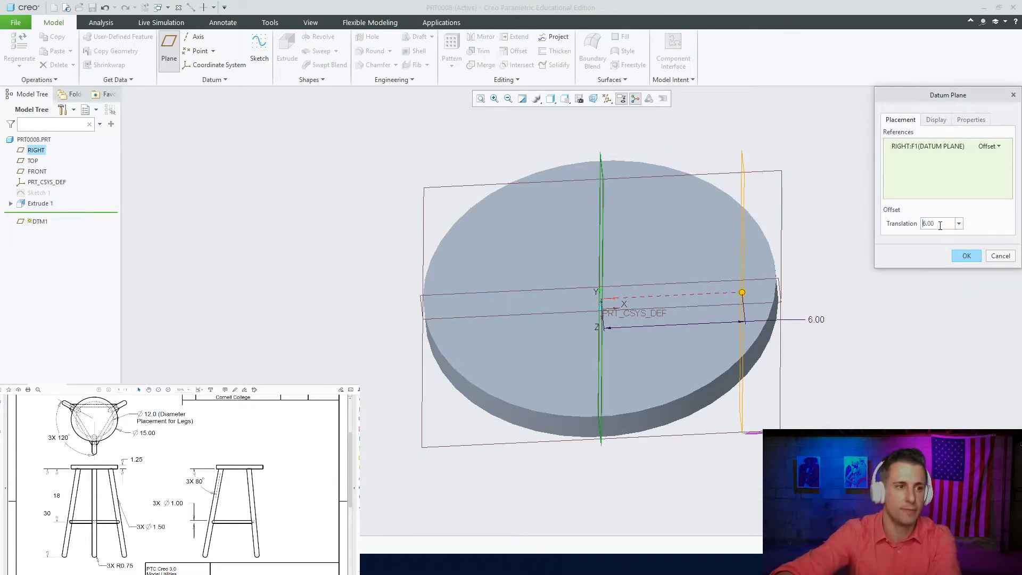
scroll(679, 309, up, 2)
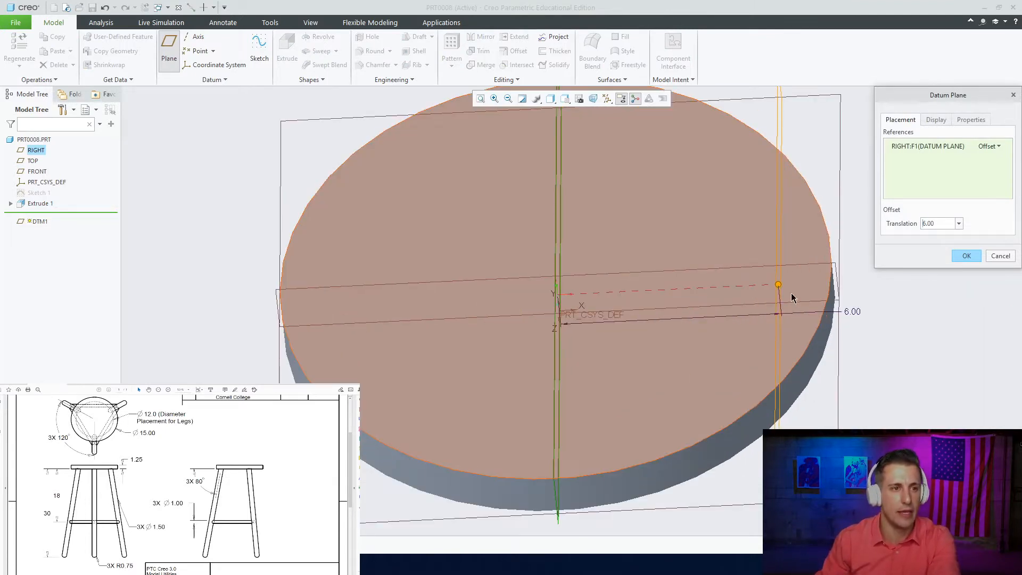
middle_drag(749, 311, 684, 284)
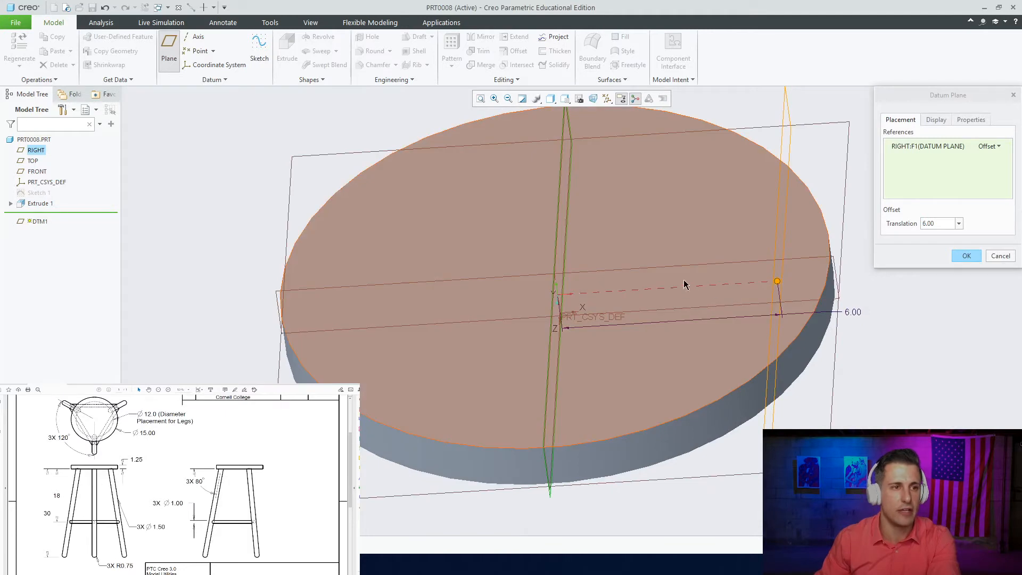
click(965, 256)
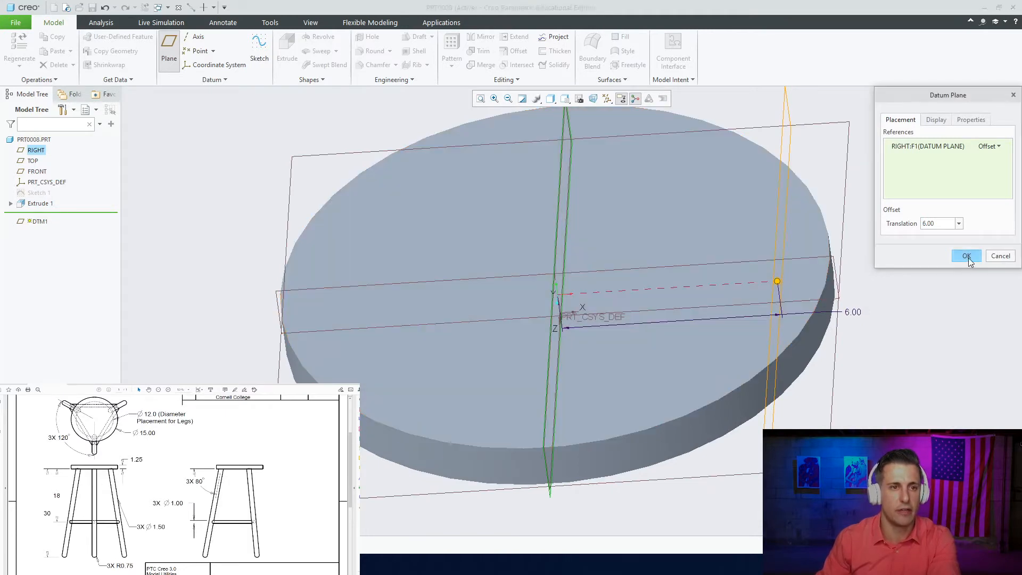
Create a datum plane offset 30 downward from the seat's bottom face
scroll(714, 334, down, 4)
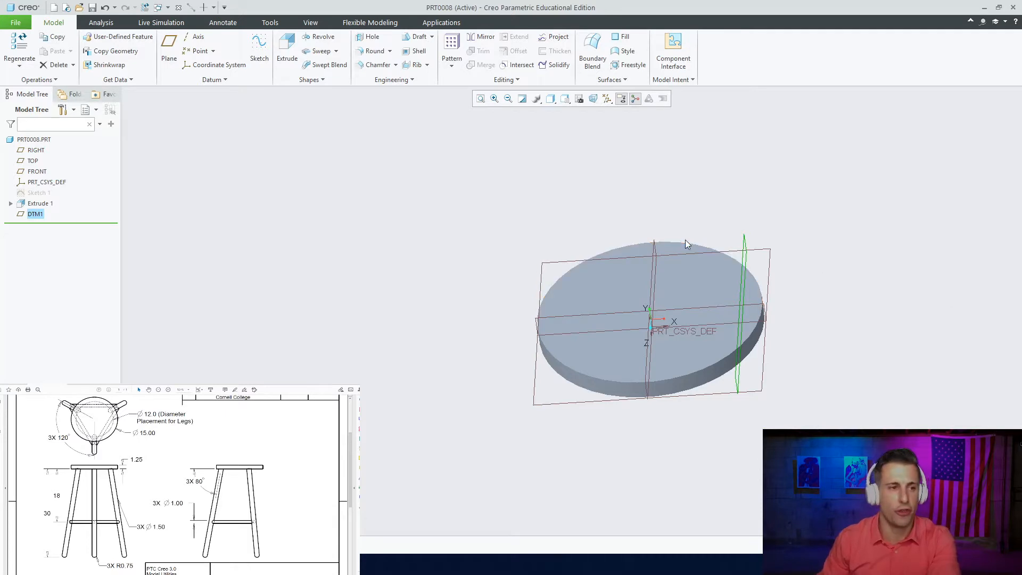
scroll(685, 239, down, 3)
middle_drag(668, 209, 623, 301)
scroll(624, 301, up, 2)
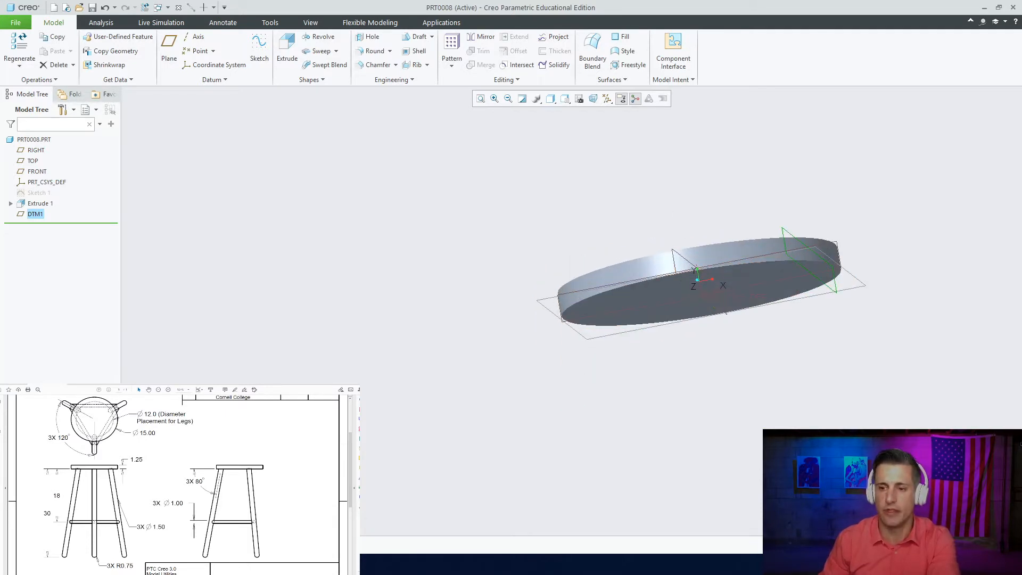
scroll(653, 299, up, 3)
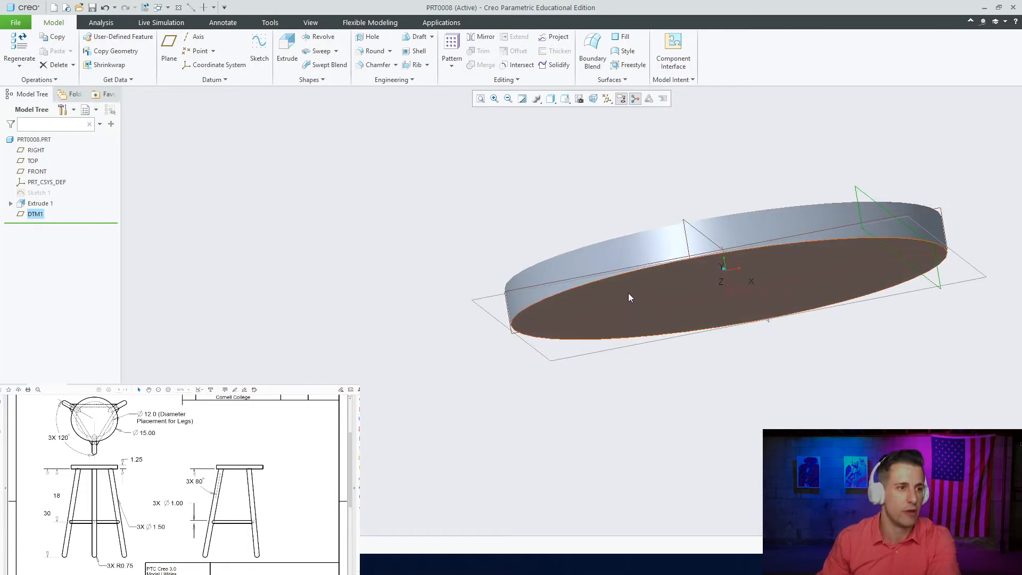
click(629, 293)
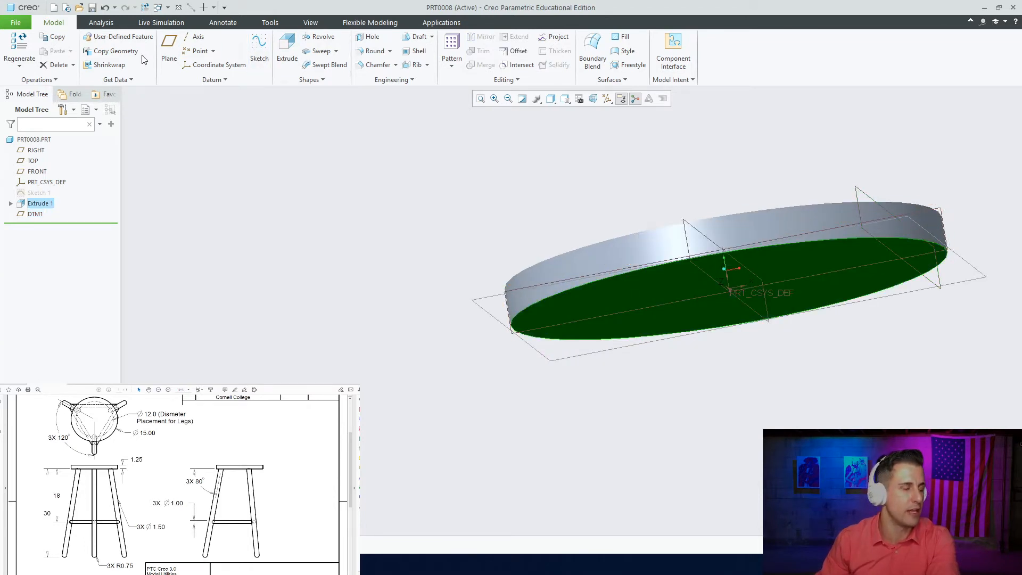
click(168, 52)
scroll(479, 212, down, 4)
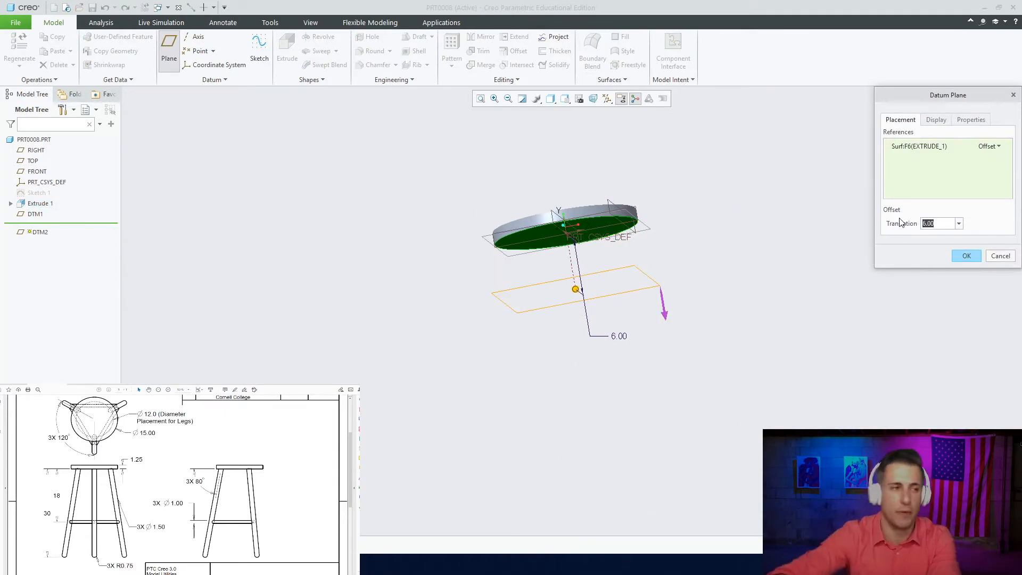
text(30)
key(Return)
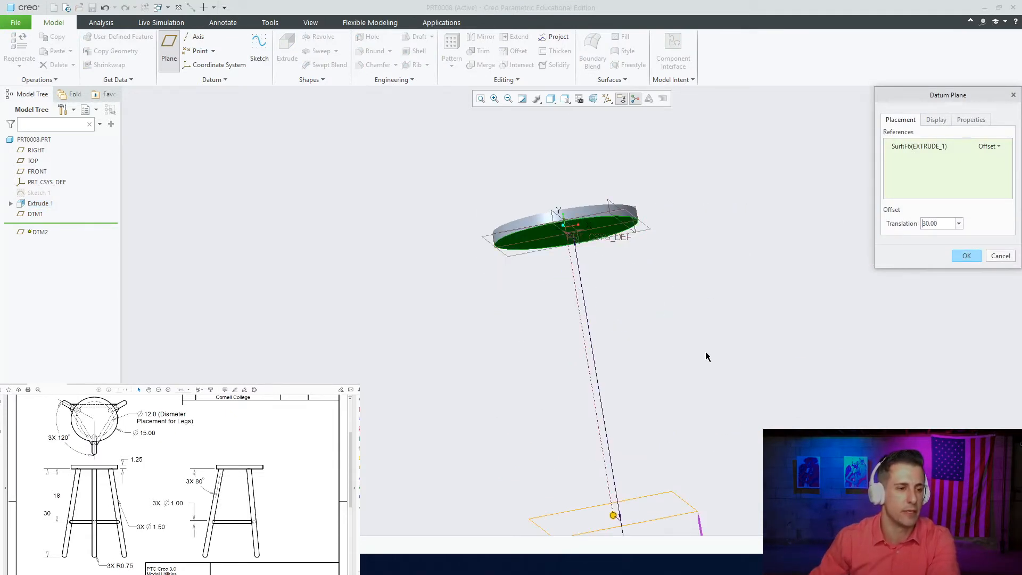
click(964, 256)
Create a datum axis where the plane offset from RIGHT (DTM1) meets the seat's bottom face
mouse_move(638, 238)
middle_down()
mouse_move(633, 251)
mouse_move(633, 215)
mouse_move(631, 229)
middle_up()
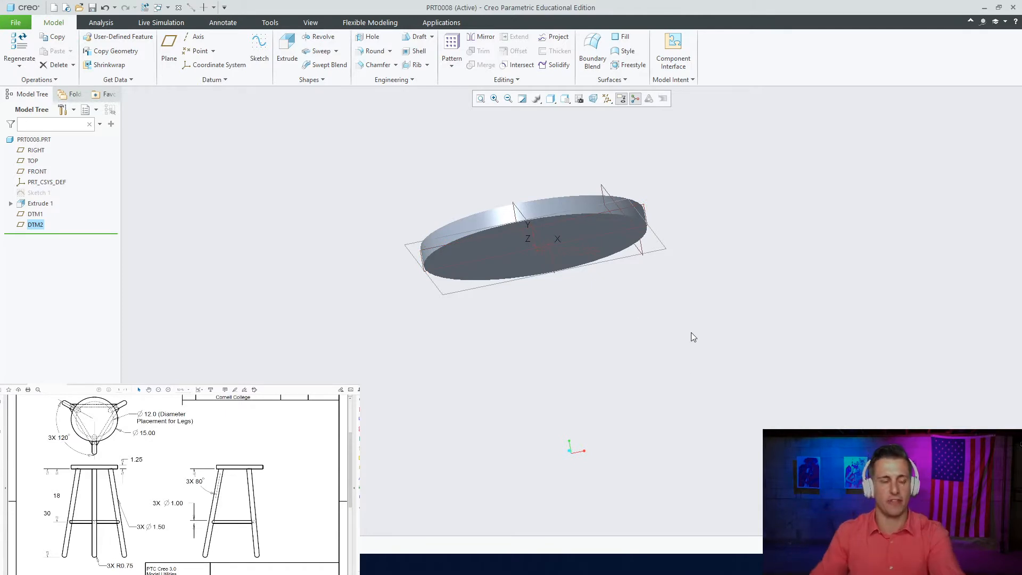
scroll(553, 217, up, 4)
middle_drag(608, 273, 600, 298)
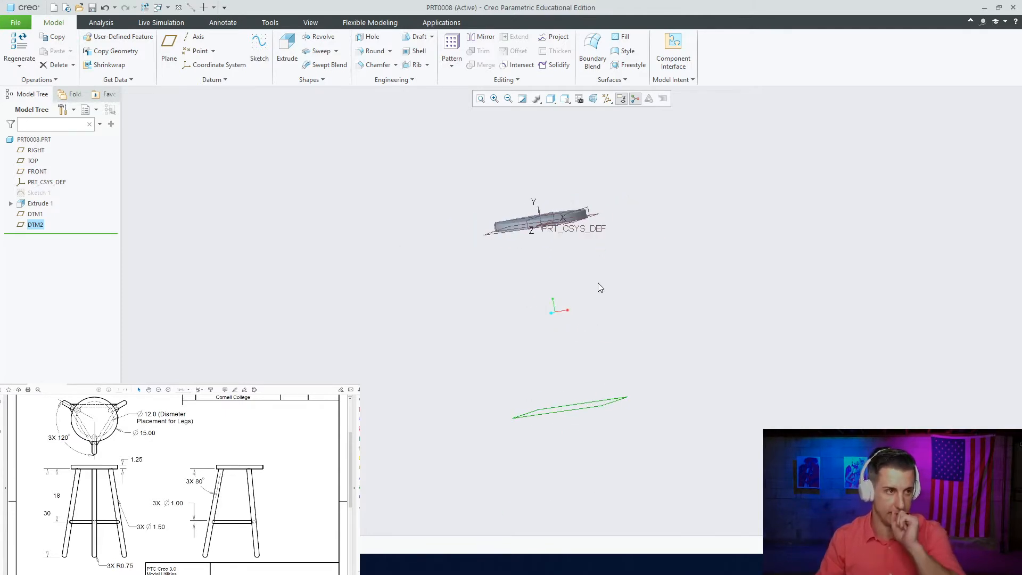
scroll(584, 225, down, 5)
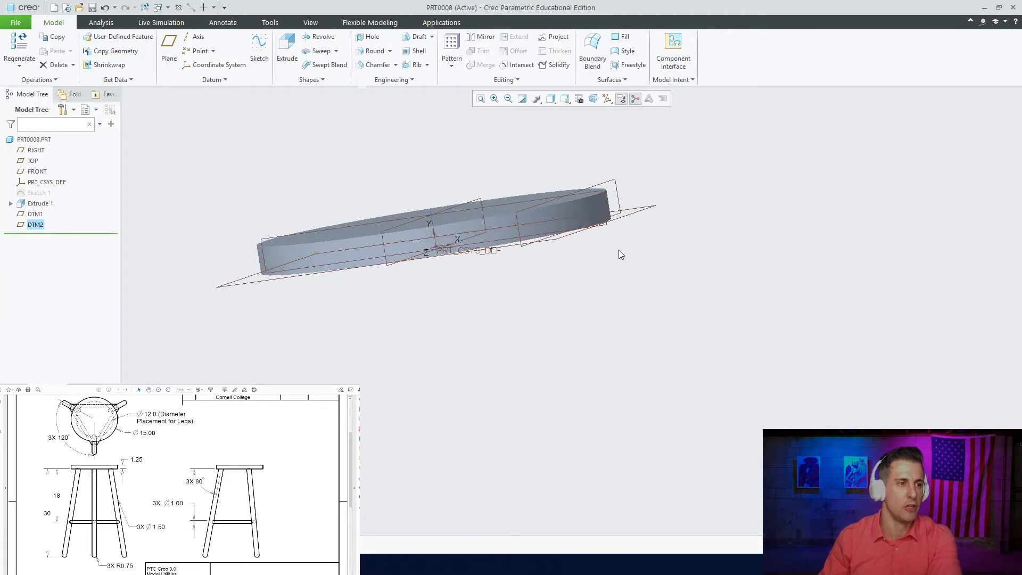
scroll(633, 237, up, 4)
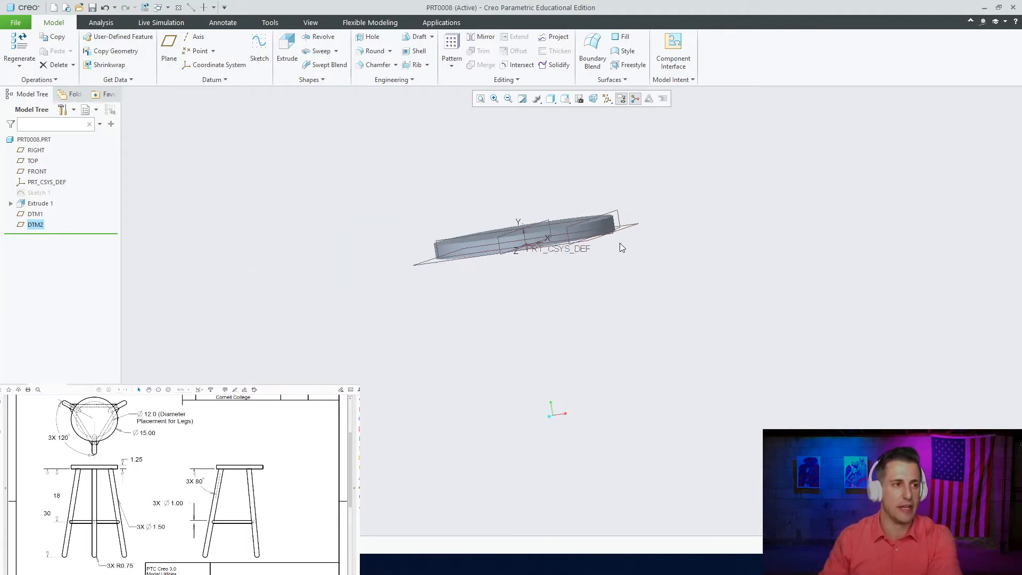
scroll(614, 270, down, 2)
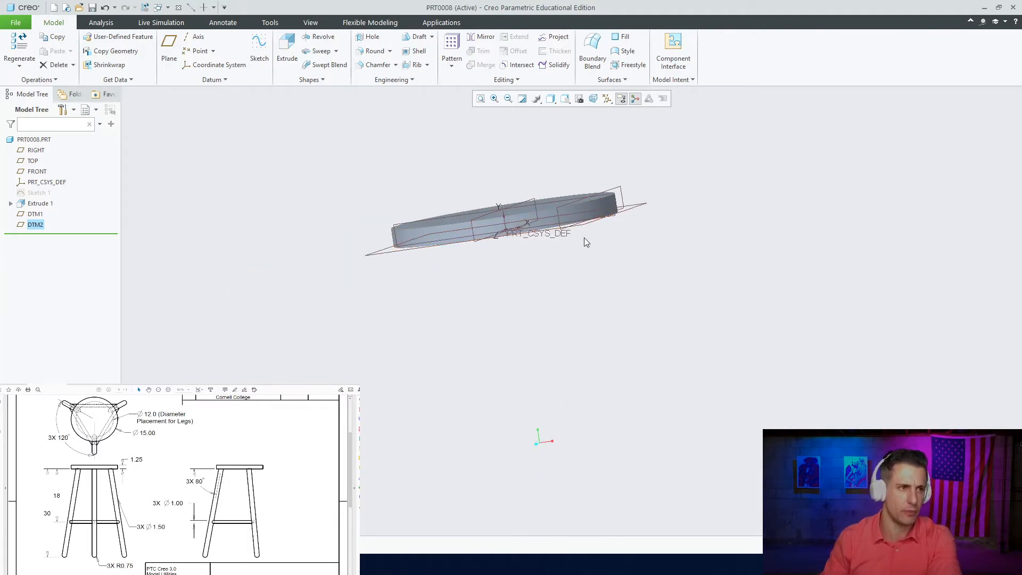
click(192, 43)
scroll(593, 229, down, 2)
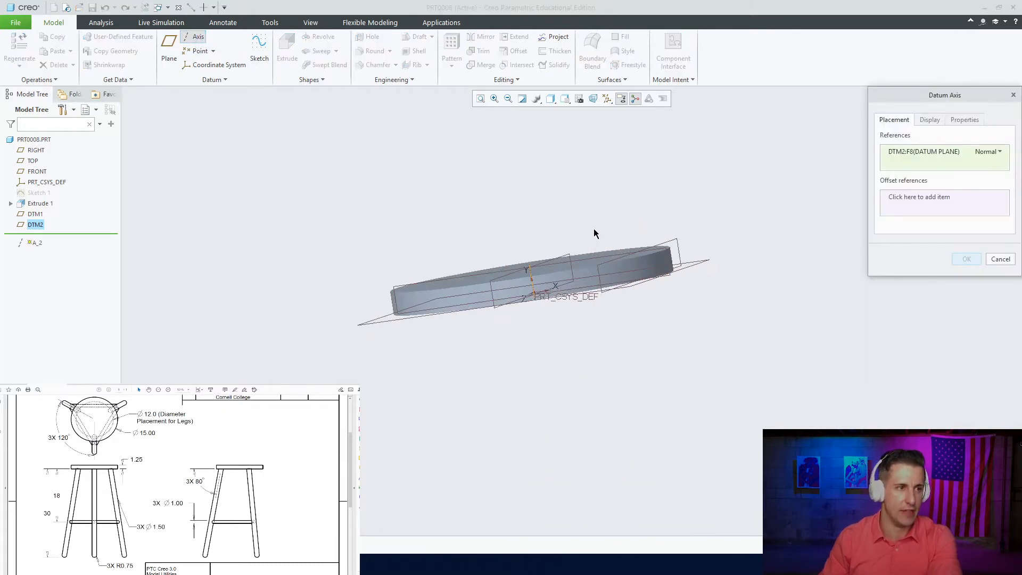
scroll(679, 259, down, 2)
click(674, 246)
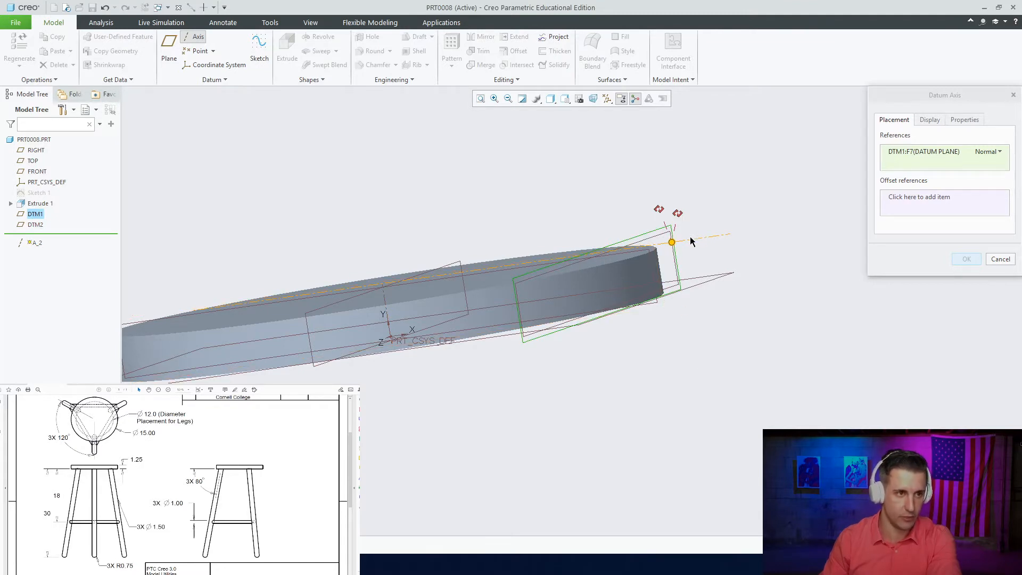
mouse_move(595, 330)
middle_down()
mouse_move(582, 337)
mouse_move(554, 323)
mouse_move(598, 338)
mouse_move(596, 360)
mouse_move(604, 334)
middle_up()
ctrl+click(544, 319)
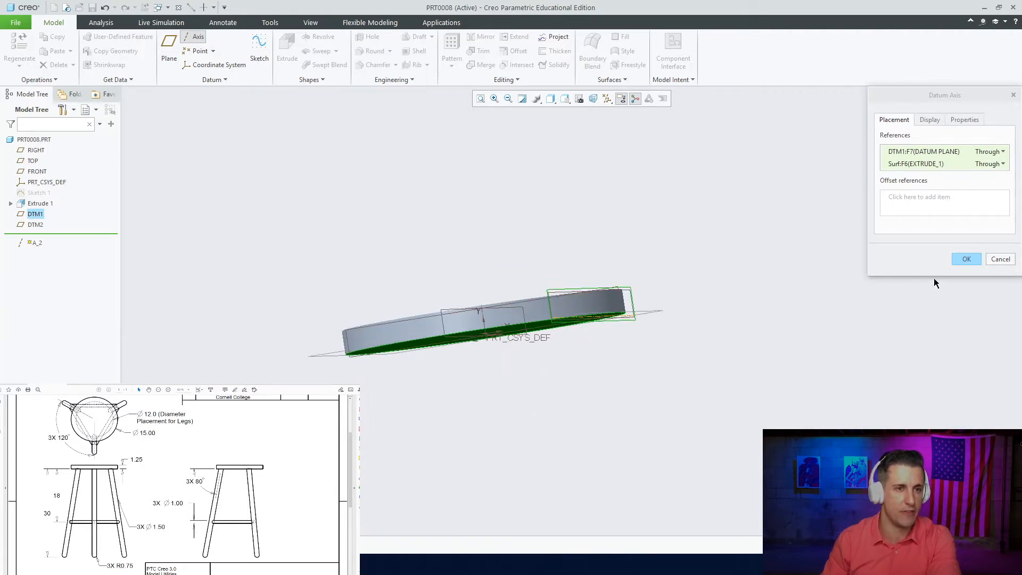
click(966, 260)
Create a datum plane through the new datum axis, rotated 10 degrees from the seat's bottom face
scroll(590, 314, up, 3)
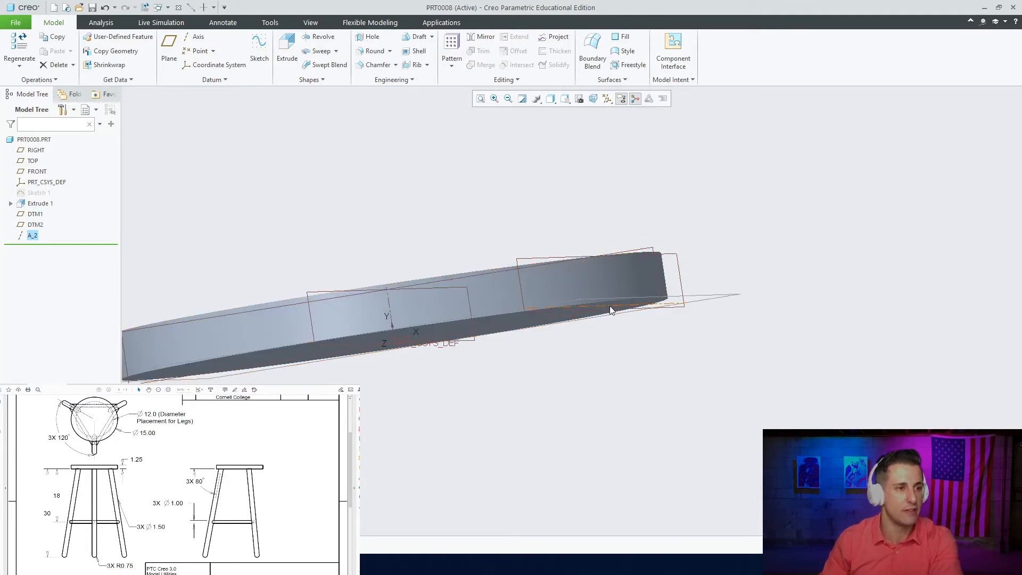
click(169, 46)
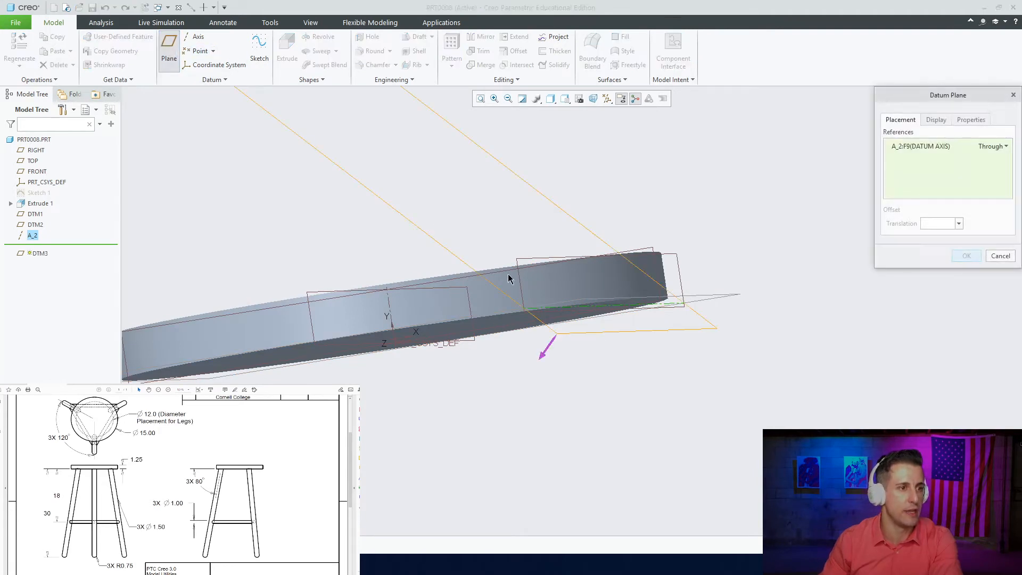
scroll(586, 270, up, 3)
middle_drag(523, 302, 535, 303)
ctrl+click(529, 310)
double_click(940, 223)
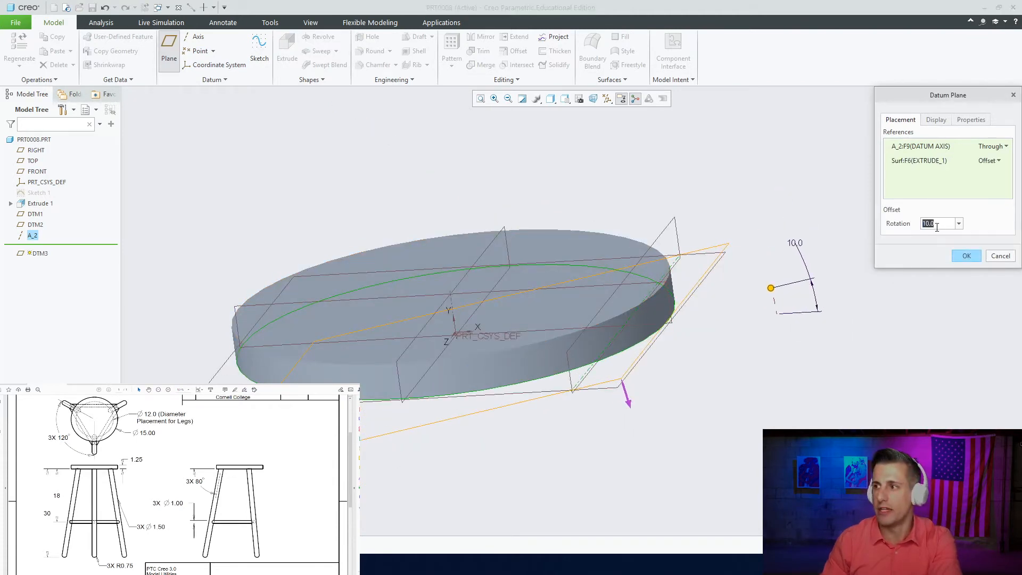
middle_drag(429, 276, 447, 260)
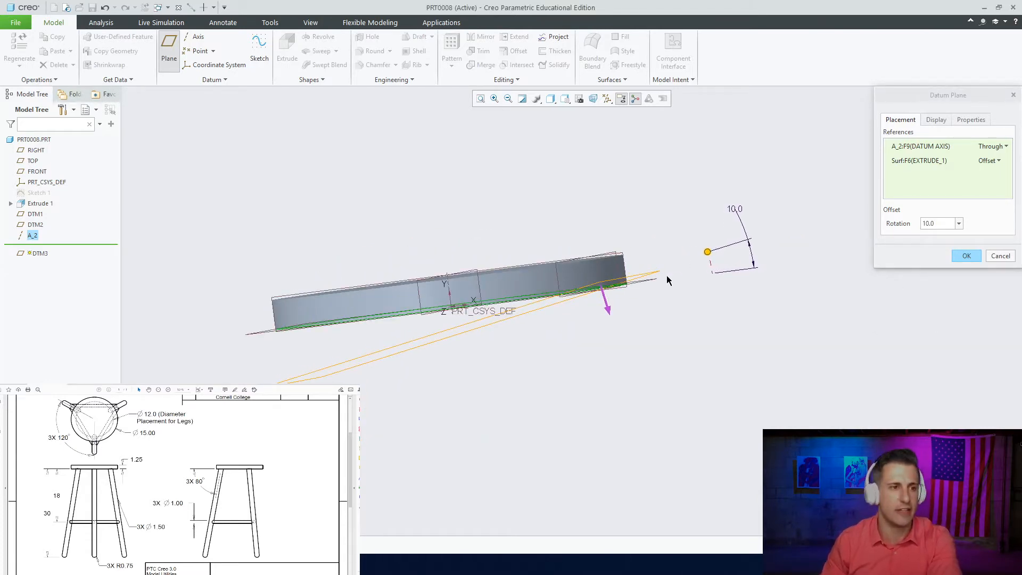
scroll(617, 290, down, 2)
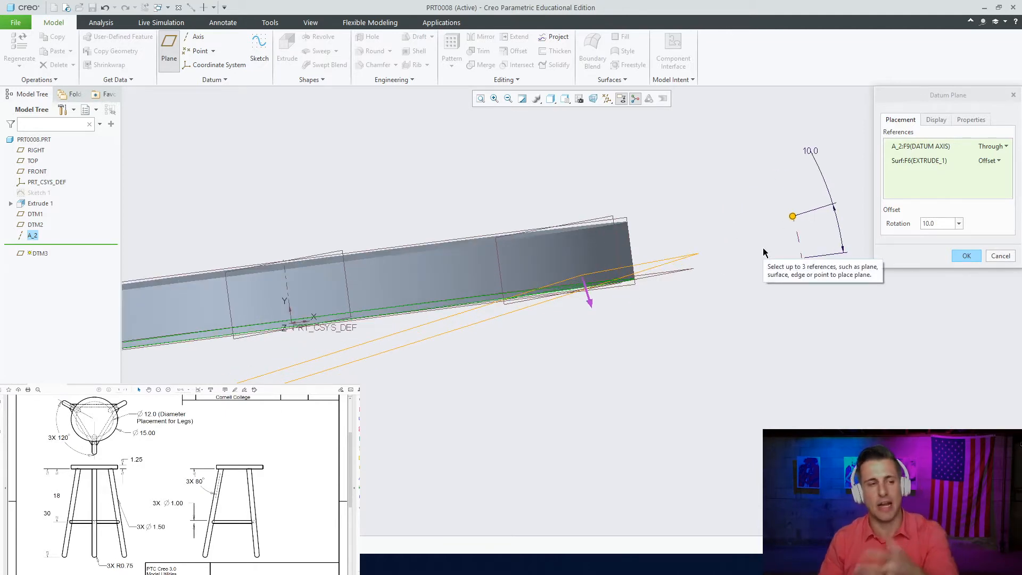
scroll(644, 282, up, 3)
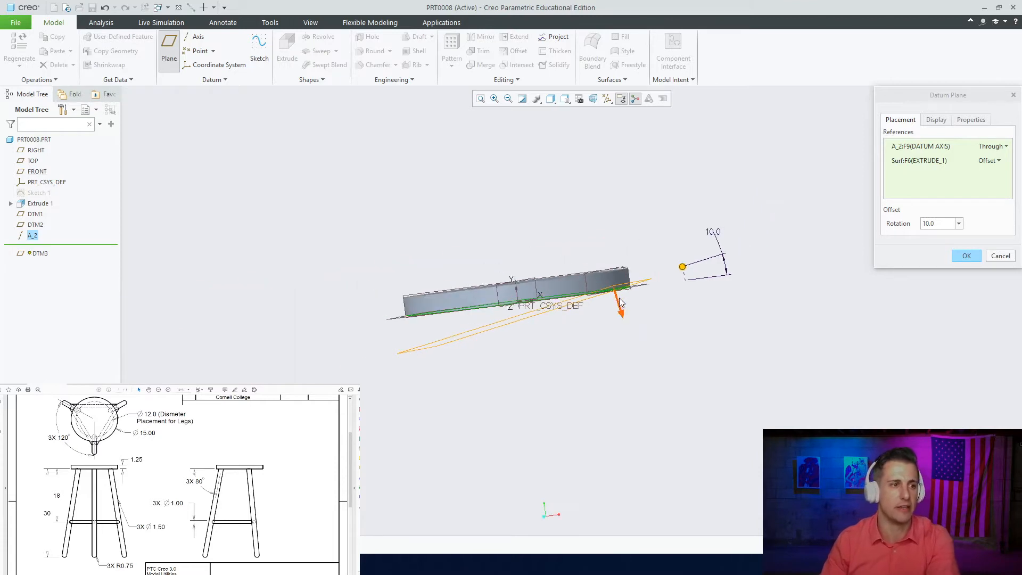
scroll(635, 307, down, 1)
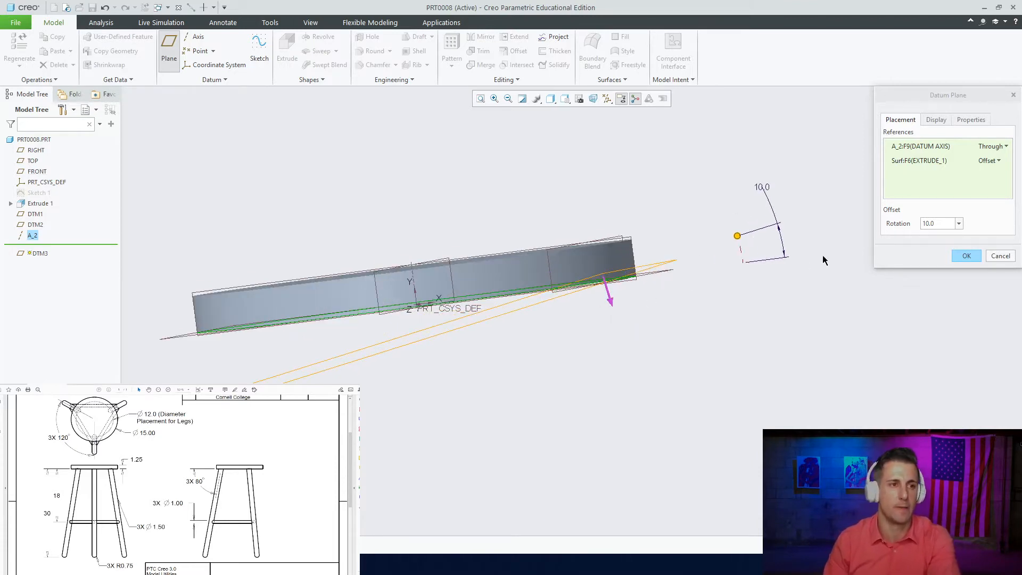
click(964, 256)
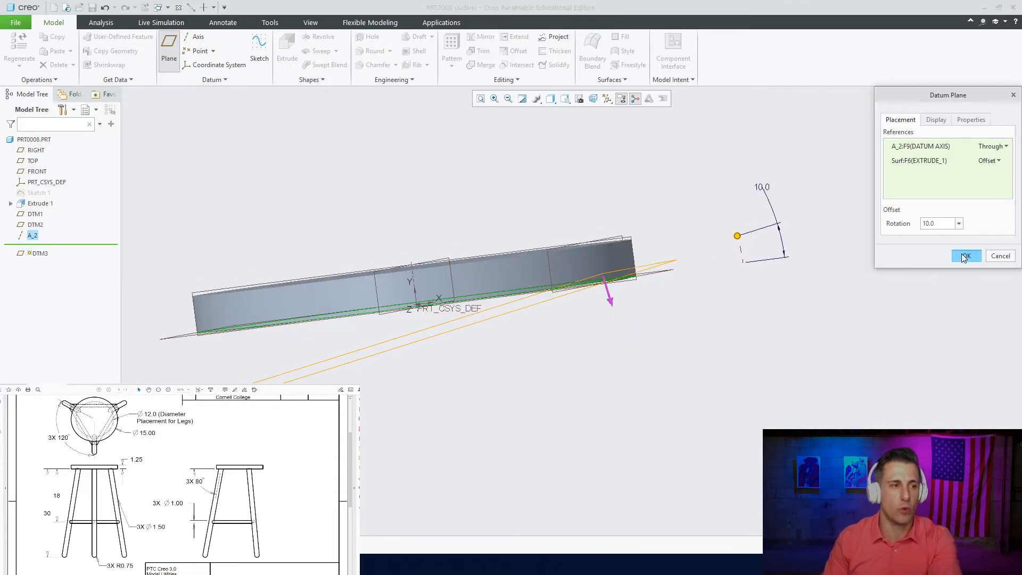
On the angled datum plane, sketch a circle centred where the datum axis crosses the sketch's perpendicular reference line
mouse_move(676, 287)
middle_down()
mouse_move(668, 271)
mouse_move(677, 269)
mouse_move(648, 286)
mouse_move(643, 279)
middle_up()
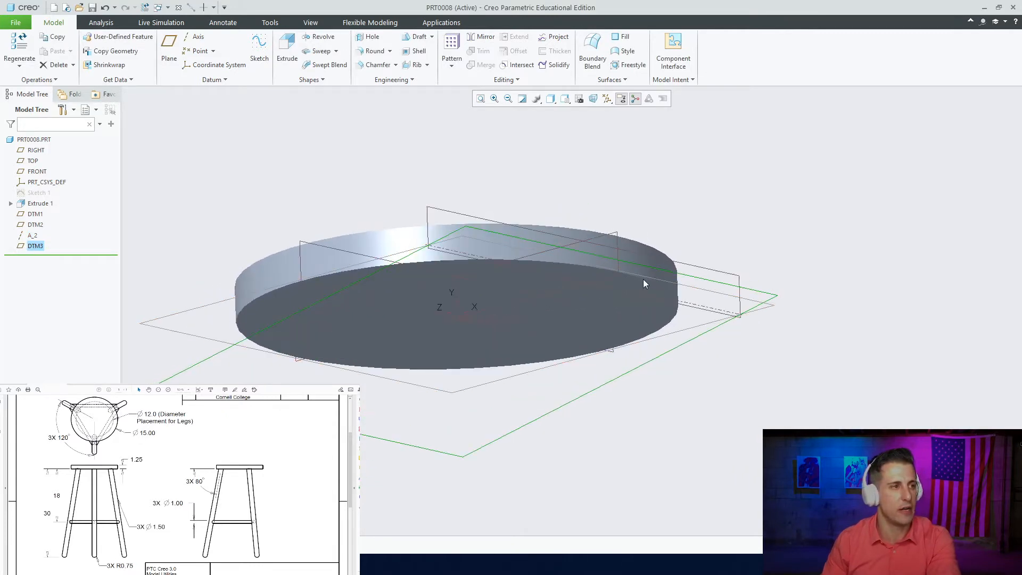
click(260, 49)
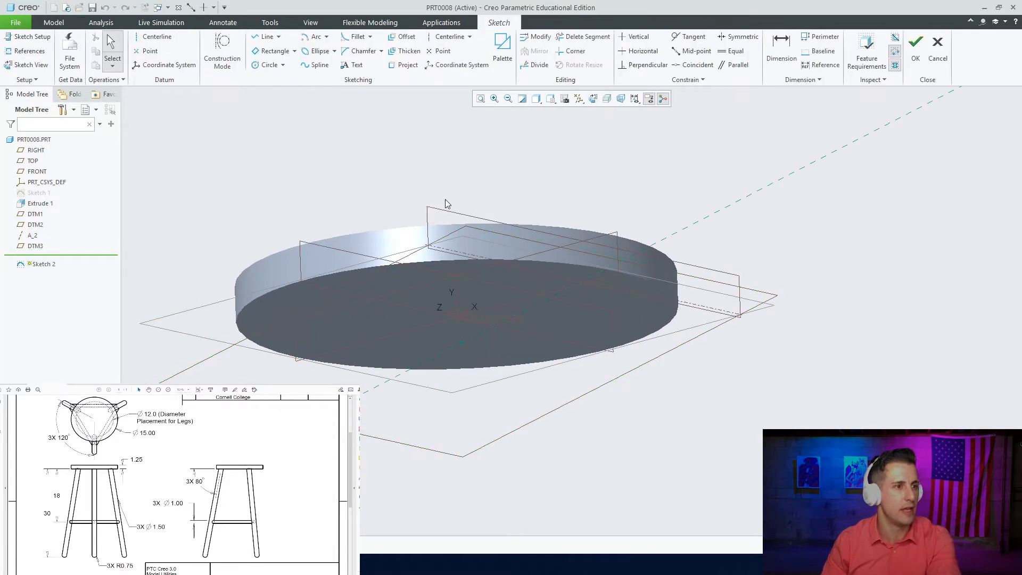
click(24, 63)
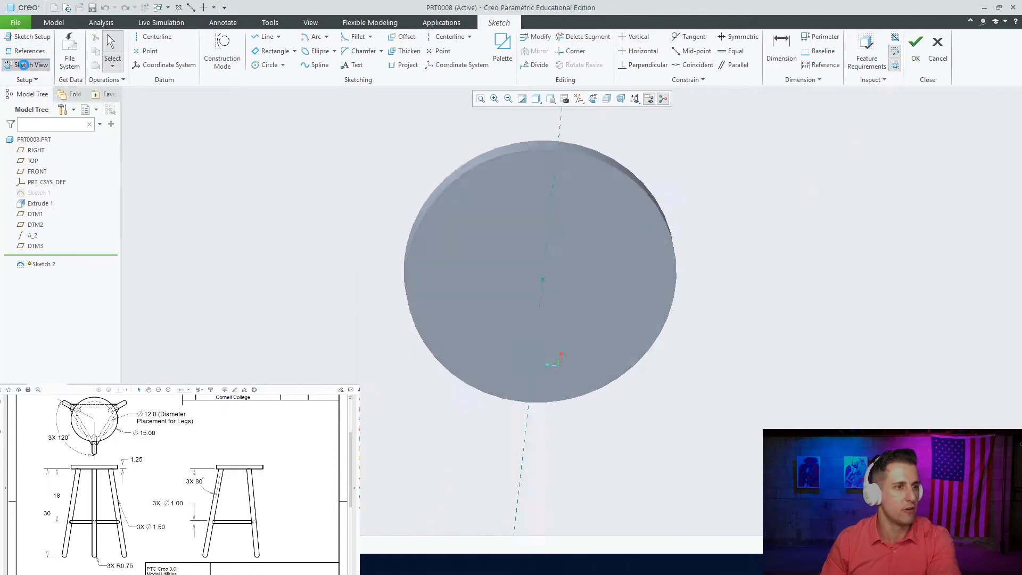
scroll(572, 144, down, 2)
mouse_move(574, 151)
middle_down()
mouse_move(583, 187)
mouse_move(559, 150)
middle_up()
scroll(583, 186, up, 2)
scroll(559, 152, down, 6)
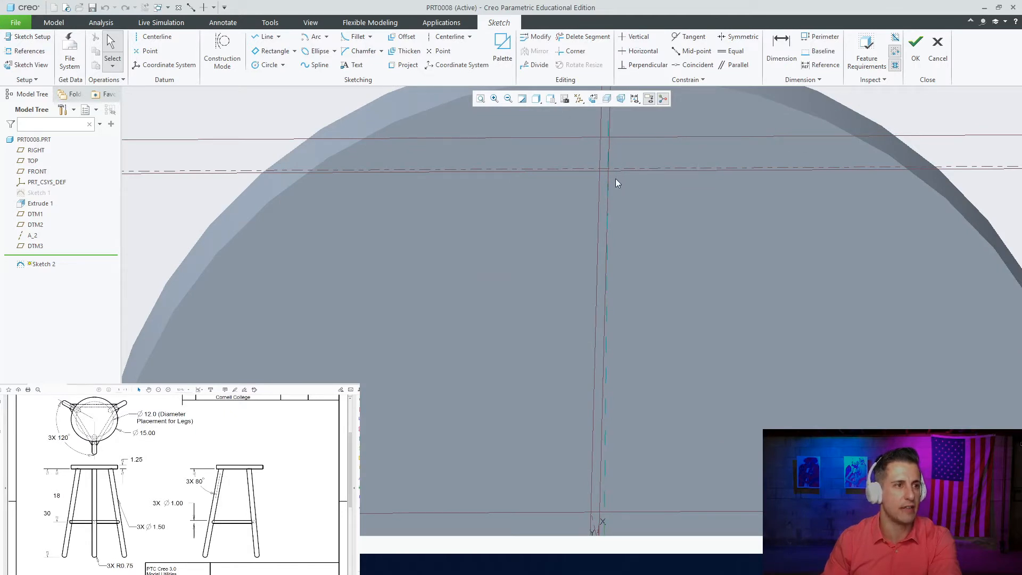
click(266, 64)
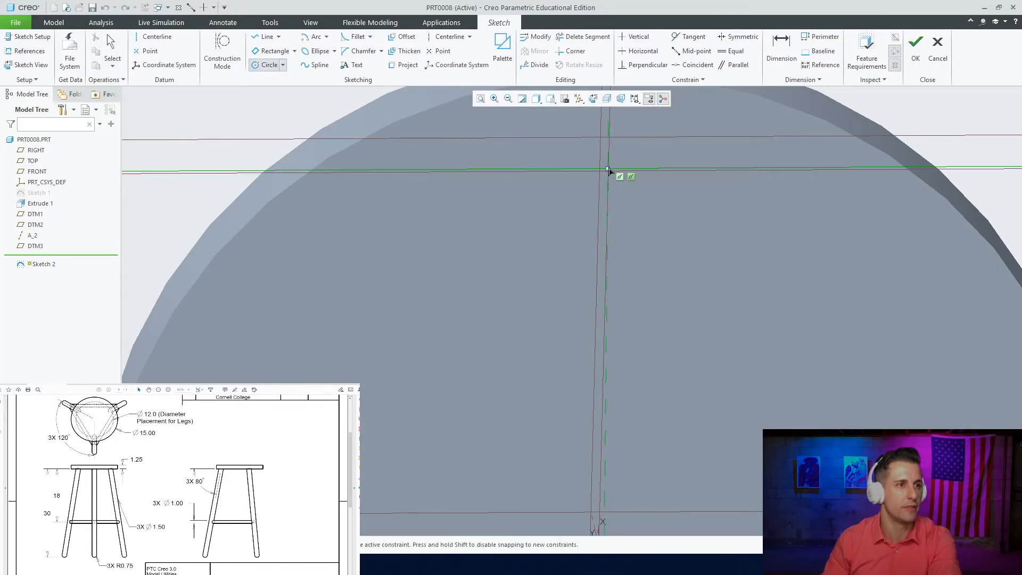
click(572, 151)
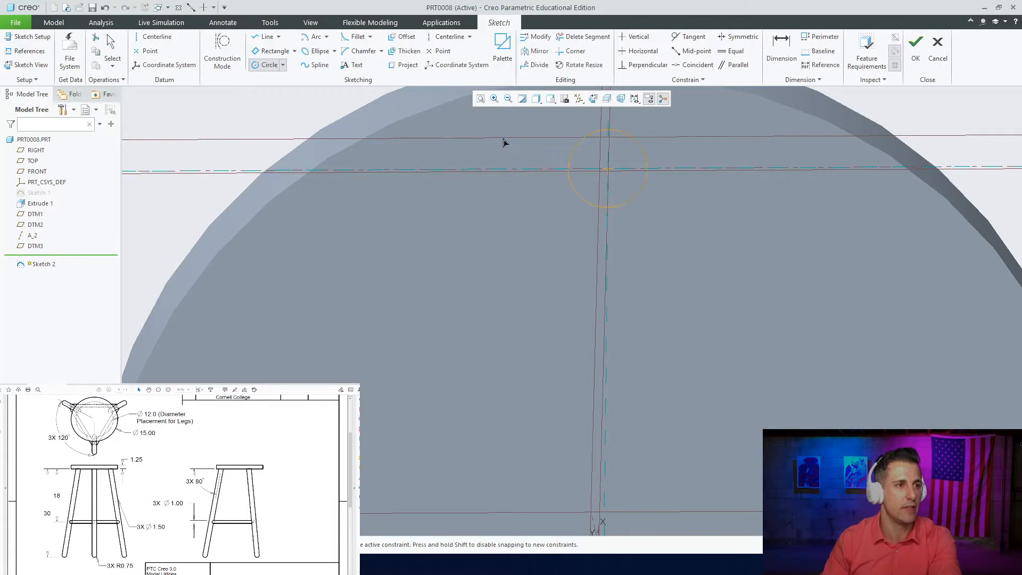
Set the circle's diameter to 1.5 and finish the leg sketch
middle_click(504, 140)
double_click(548, 129)
text(1.5)
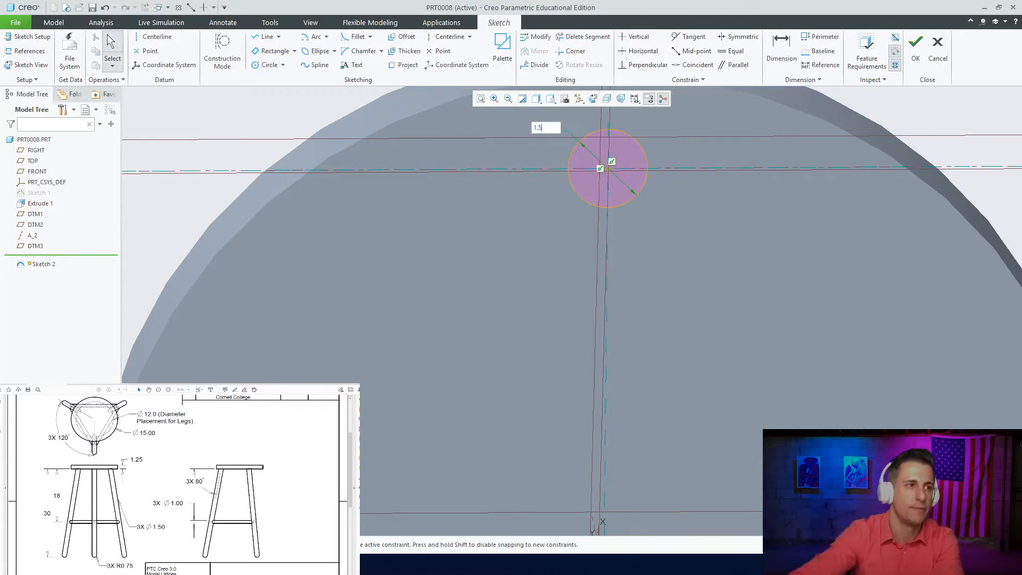
key(Return)
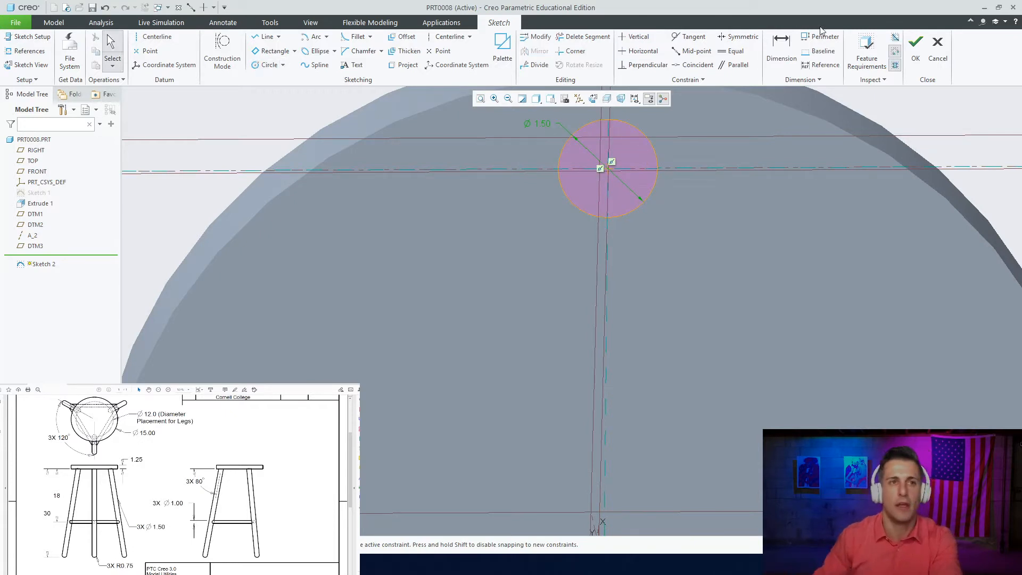
click(915, 45)
Extrude the leg circle as a solid up to the datum plane below the seat, using the To Selected depth option
middle_drag(663, 223, 707, 253)
scroll(708, 253, up, 4)
scroll(647, 207, down, 3)
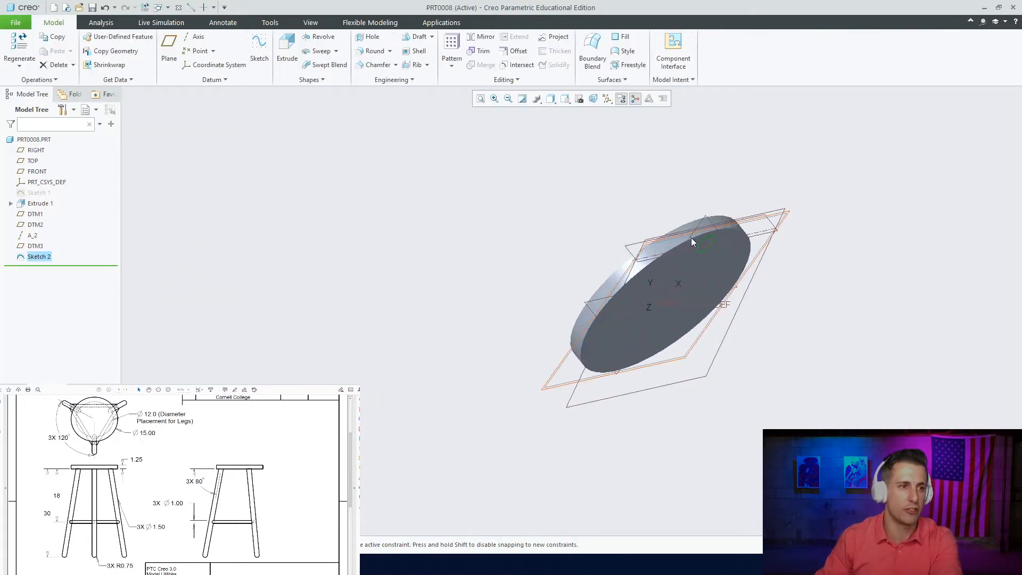
click(286, 51)
scroll(664, 290, down, 3)
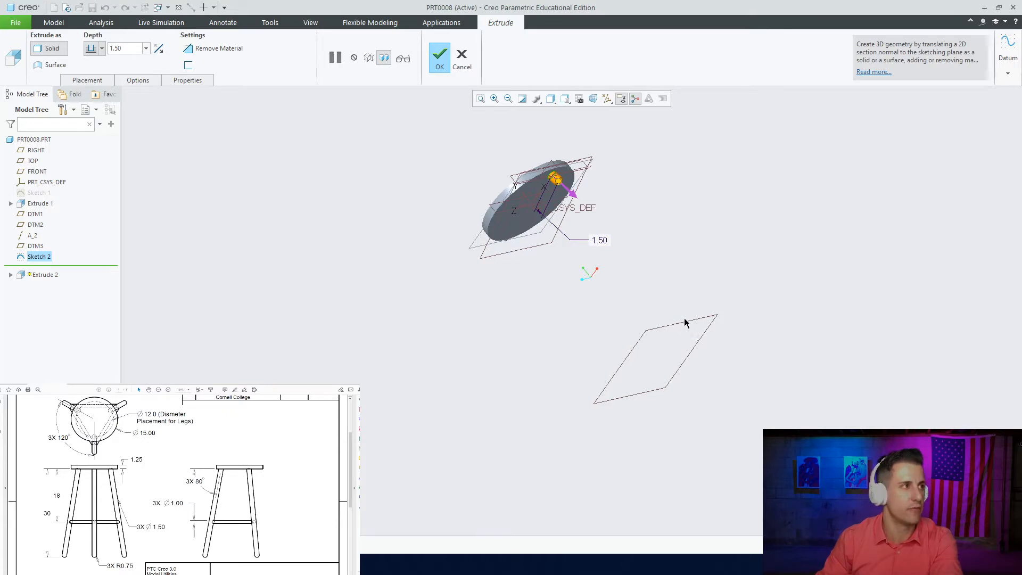
click(102, 49)
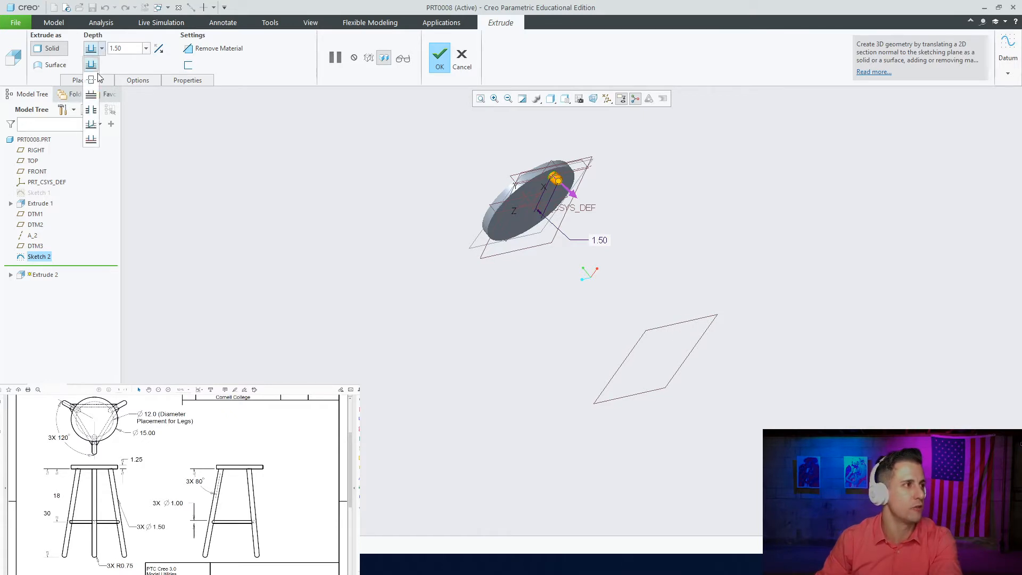
click(91, 140)
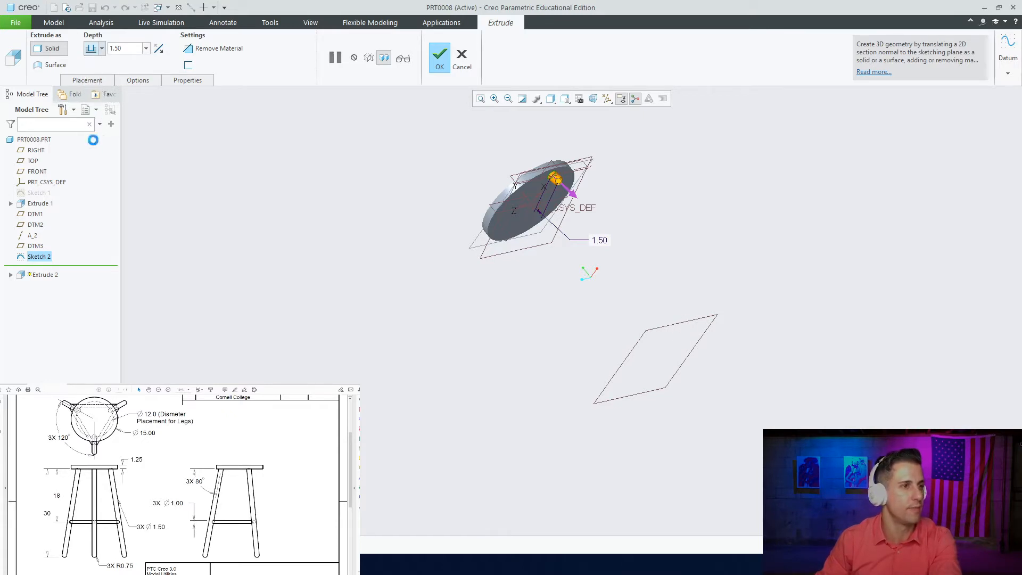
click(658, 331)
middle_drag(583, 282, 598, 184)
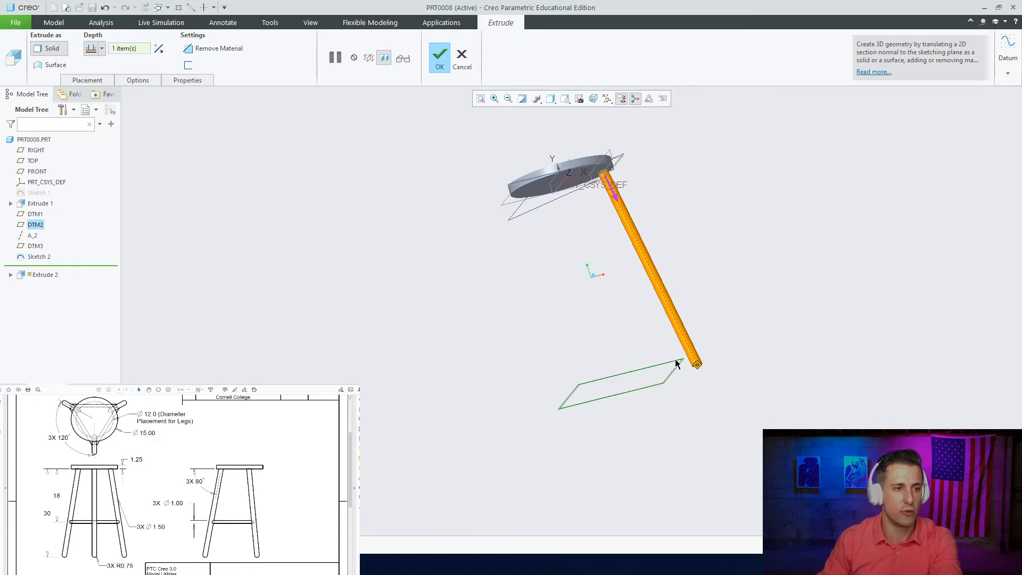
Extend the leg extrusion's second side with To Next to close the gap at the seat's underside, and complete the extrusion
scroll(689, 363, down, 4)
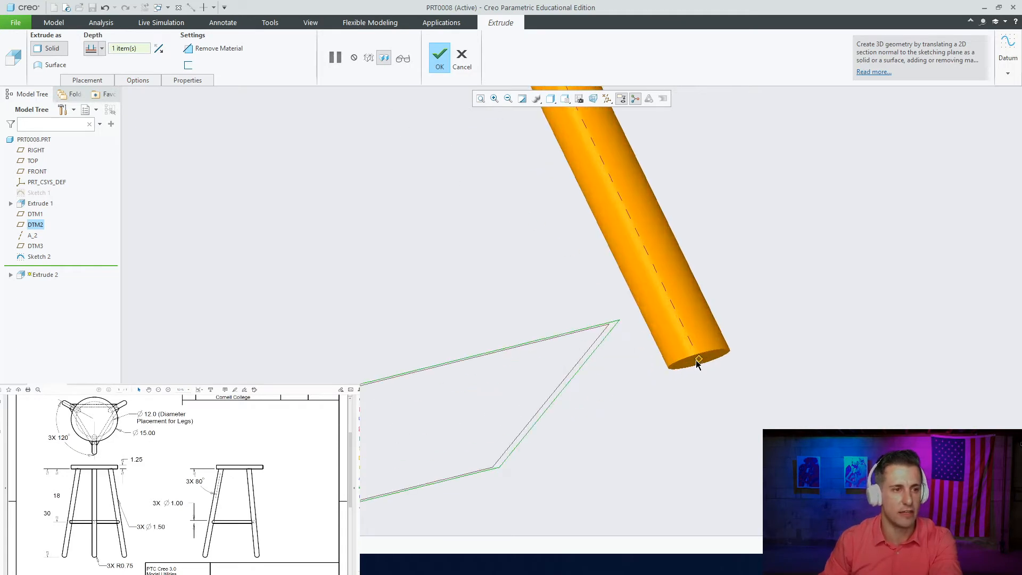
scroll(695, 359, up, 5)
scroll(589, 201, down, 6)
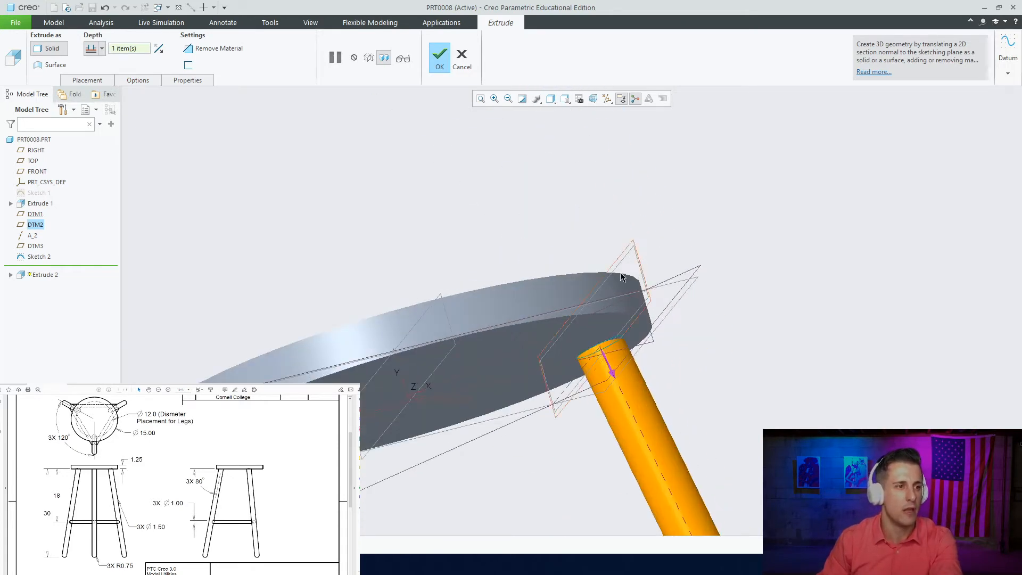
middle_drag(621, 272, 590, 343)
scroll(589, 344, down, 3)
middle_drag(582, 345, 547, 335)
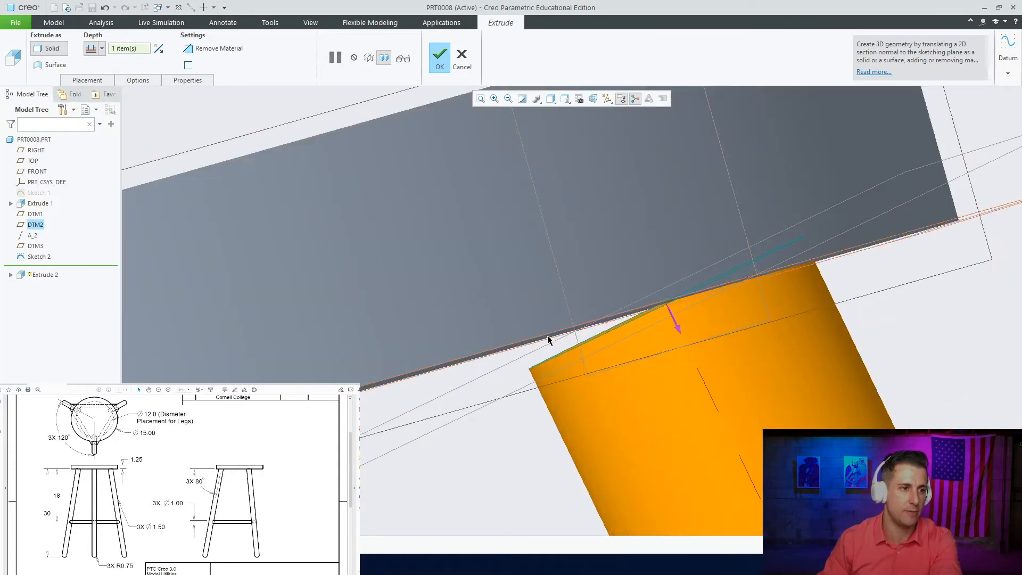
scroll(309, 228, down, 8)
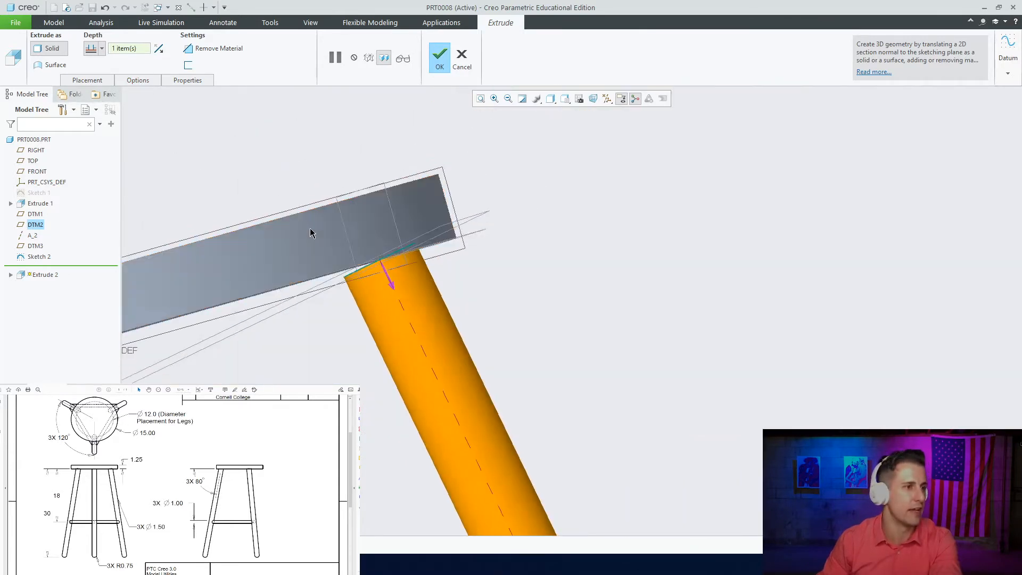
click(136, 81)
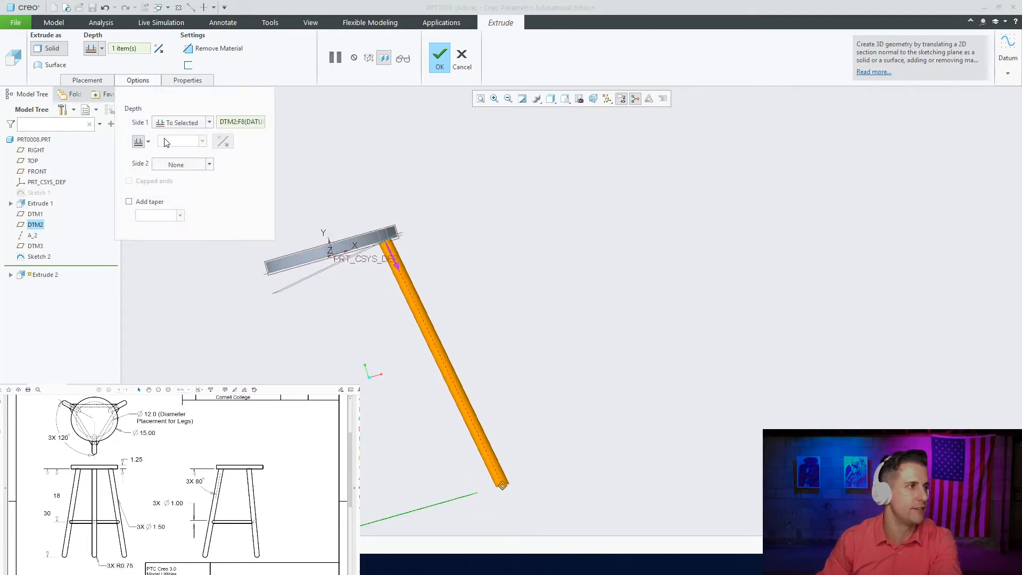
click(208, 165)
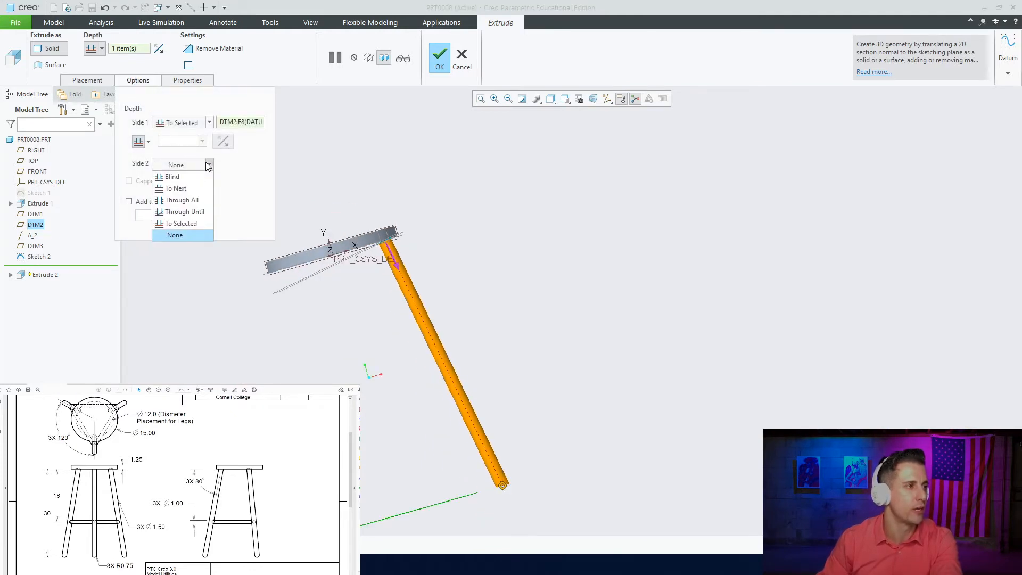
click(188, 188)
scroll(377, 235, up, 10)
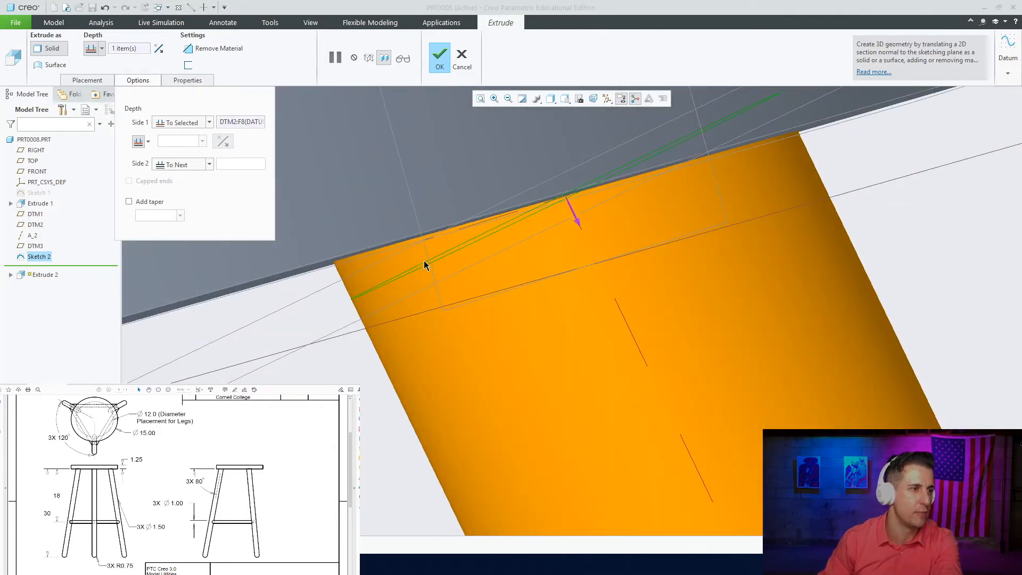
scroll(410, 243, down, 8)
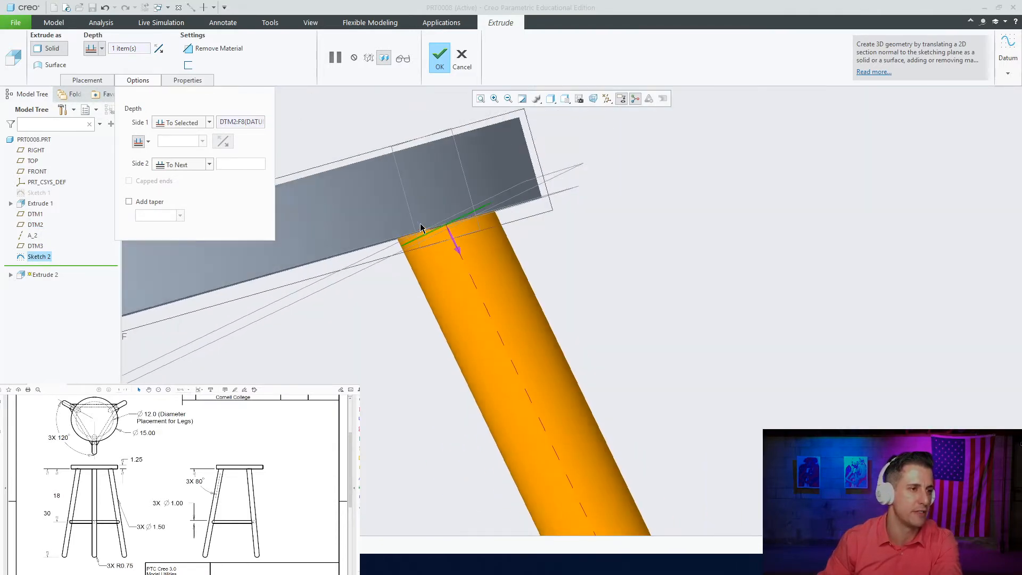
scroll(423, 223, down, 4)
click(439, 59)
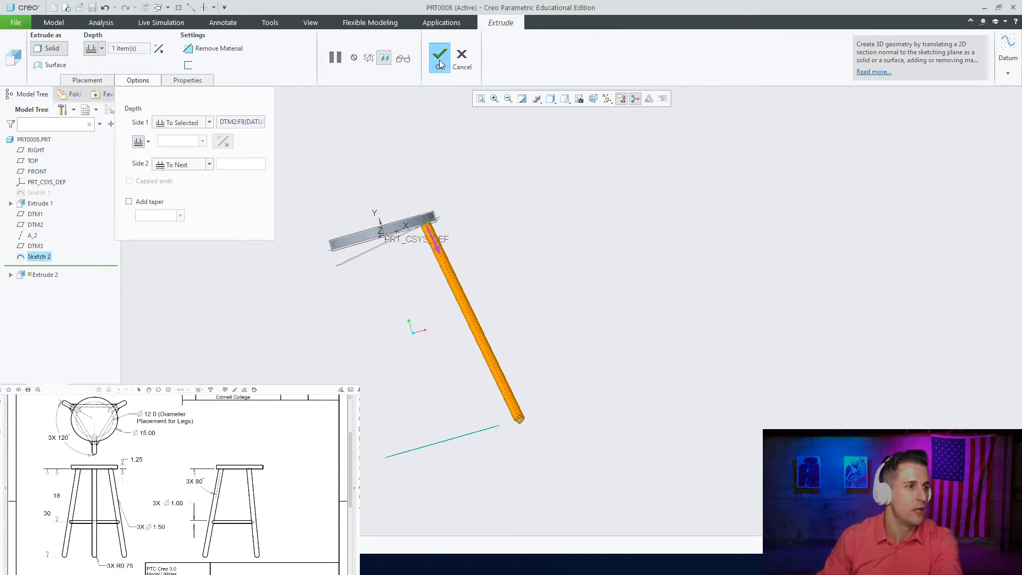
Examine the leg and its joint with the seat from the side and above, along with the seat's centre axis
scroll(542, 230, down, 3)
scroll(496, 281, up, 2)
scroll(496, 280, up, 3)
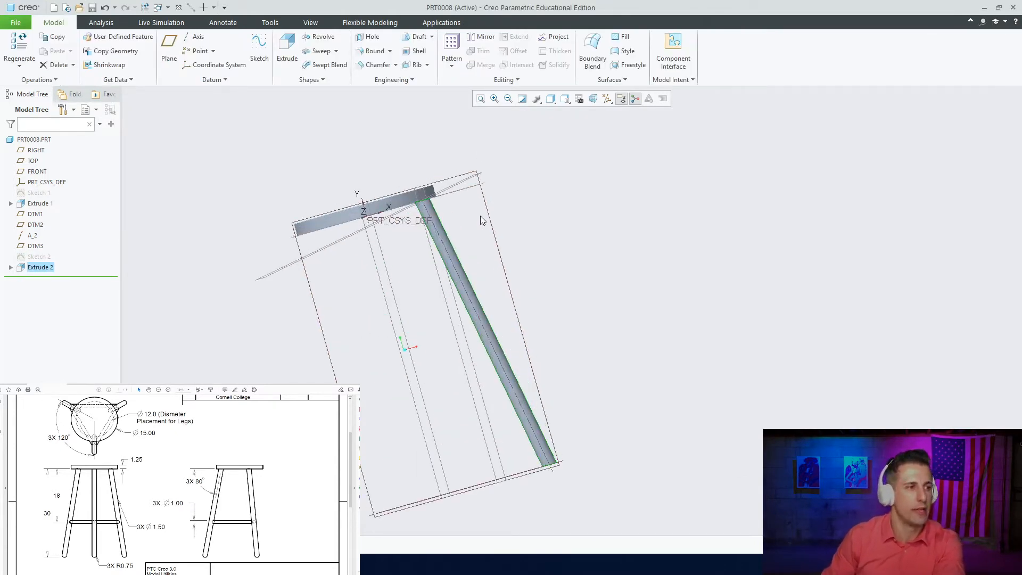
scroll(476, 221, down, 3)
middle_drag(402, 226, 421, 297)
scroll(454, 240, up, 8)
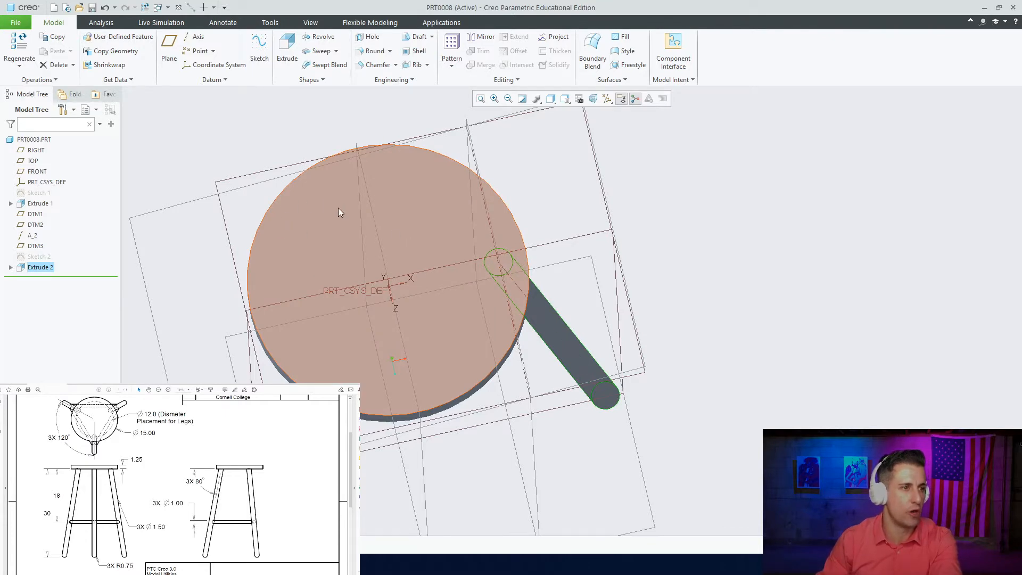
scroll(344, 226, down, 5)
middle_drag(381, 234, 334, 171)
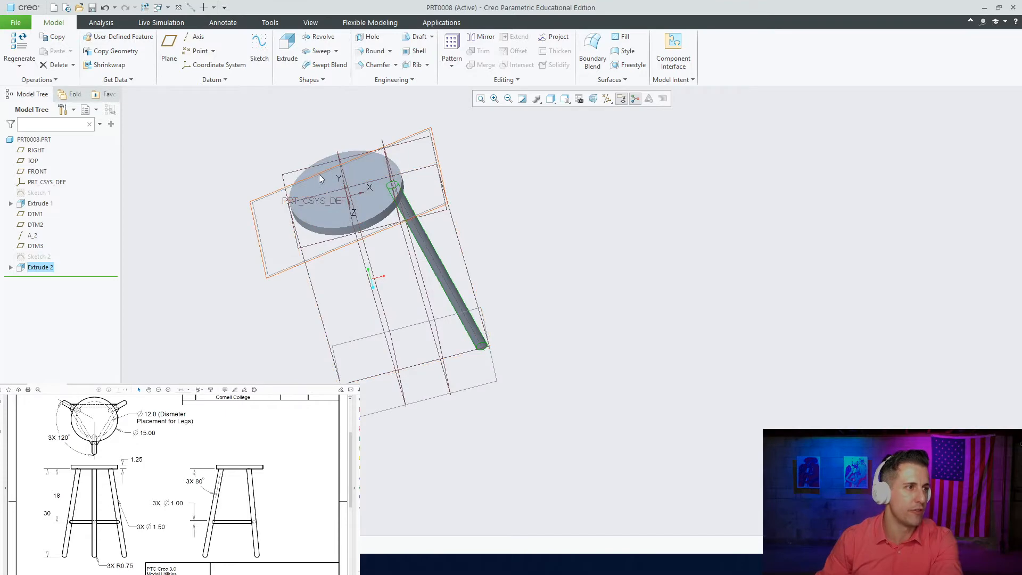
scroll(333, 185, up, 6)
scroll(363, 188, down, 3)
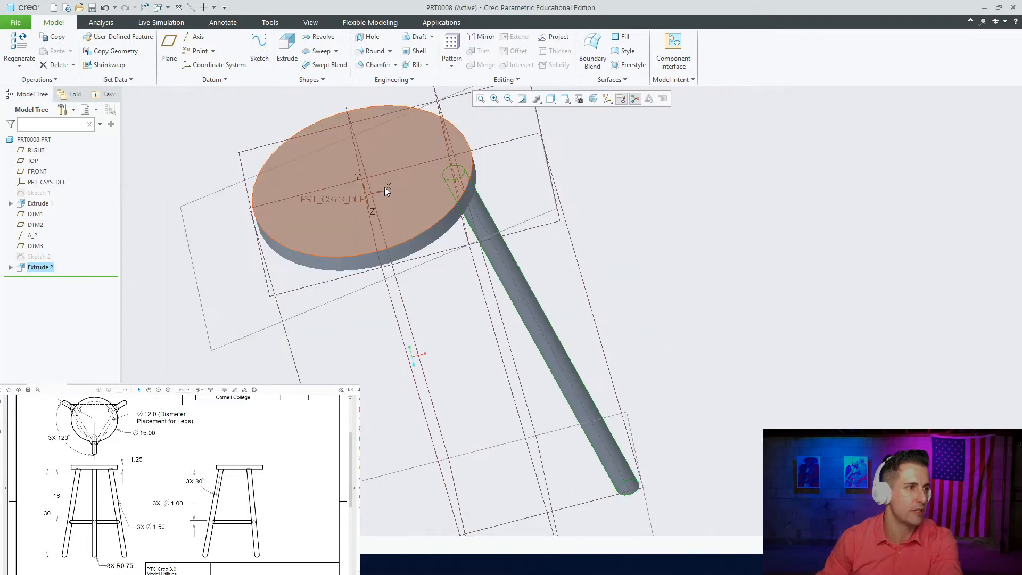
scroll(384, 187, up, 6)
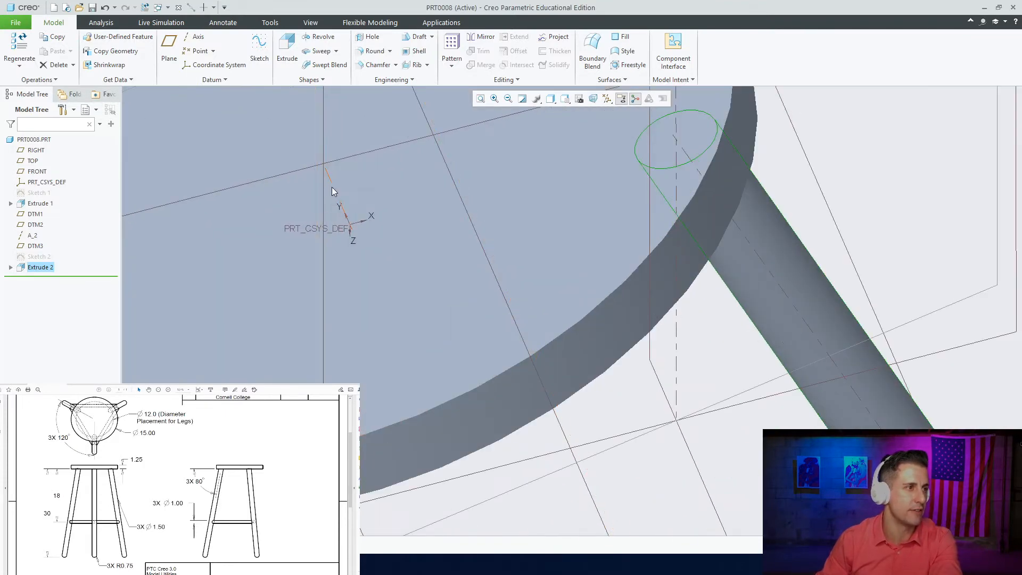
Create a datum plane through the seat's centre axis, rotated 120° from the FRONT plane
scroll(328, 183, up, 2)
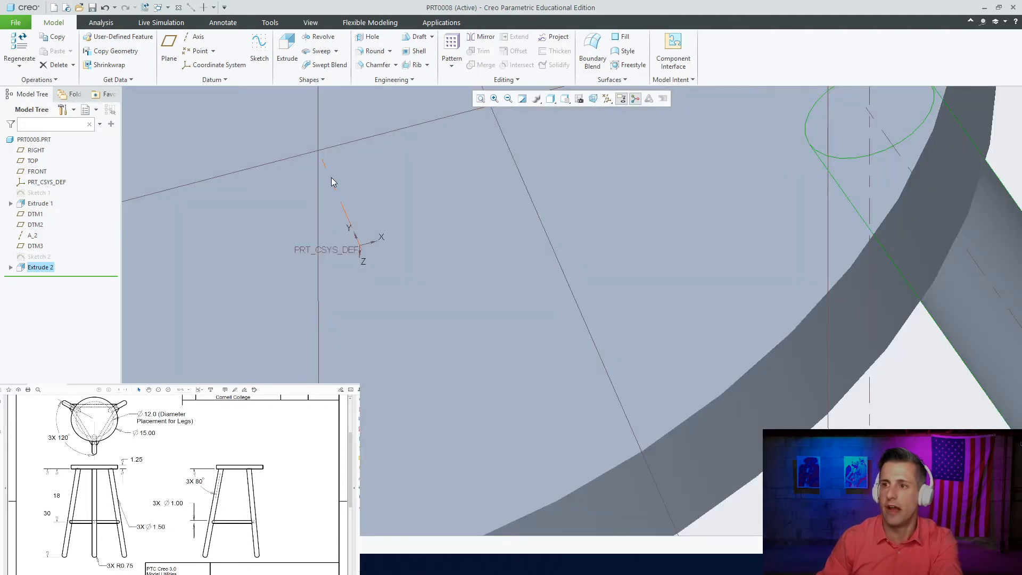
click(330, 181)
click(169, 48)
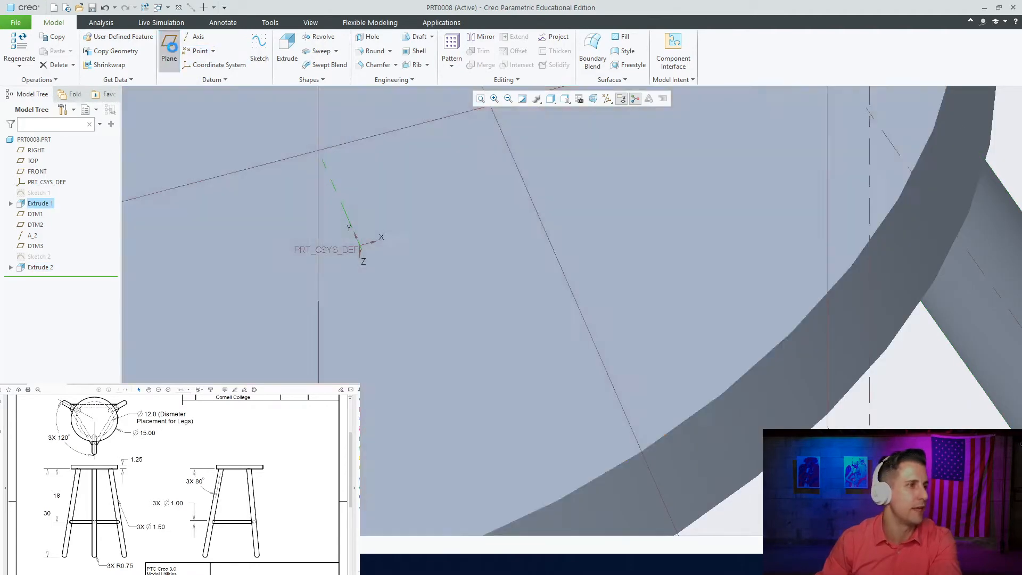
scroll(424, 281, down, 8)
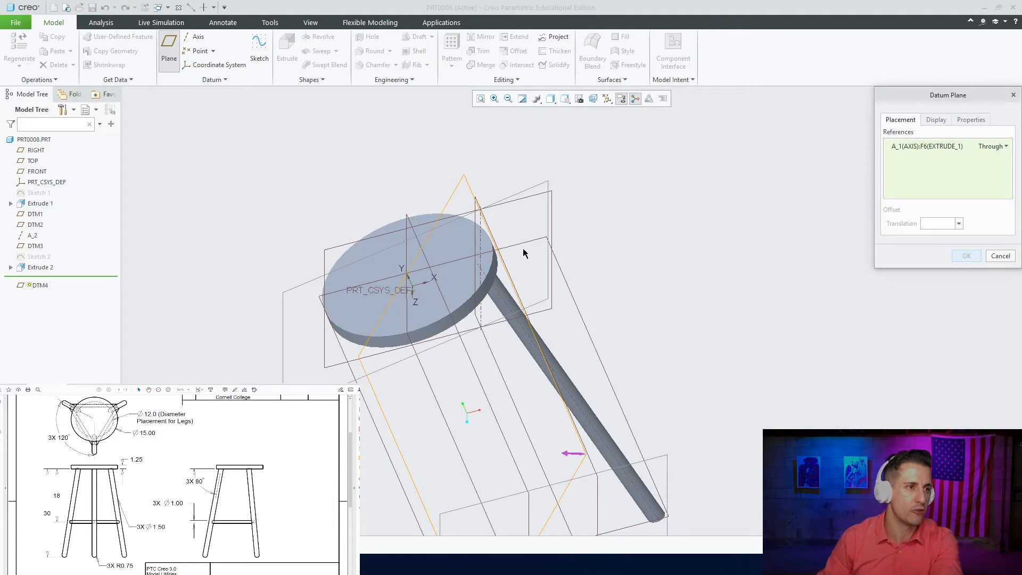
middle_drag(527, 247, 491, 289)
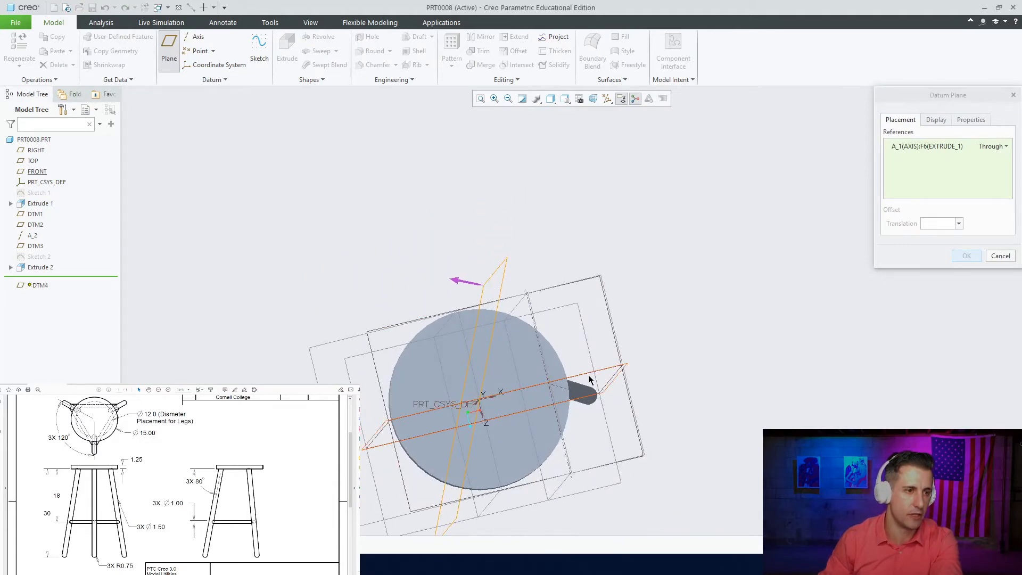
ctrl+click(588, 374)
double_click(929, 224)
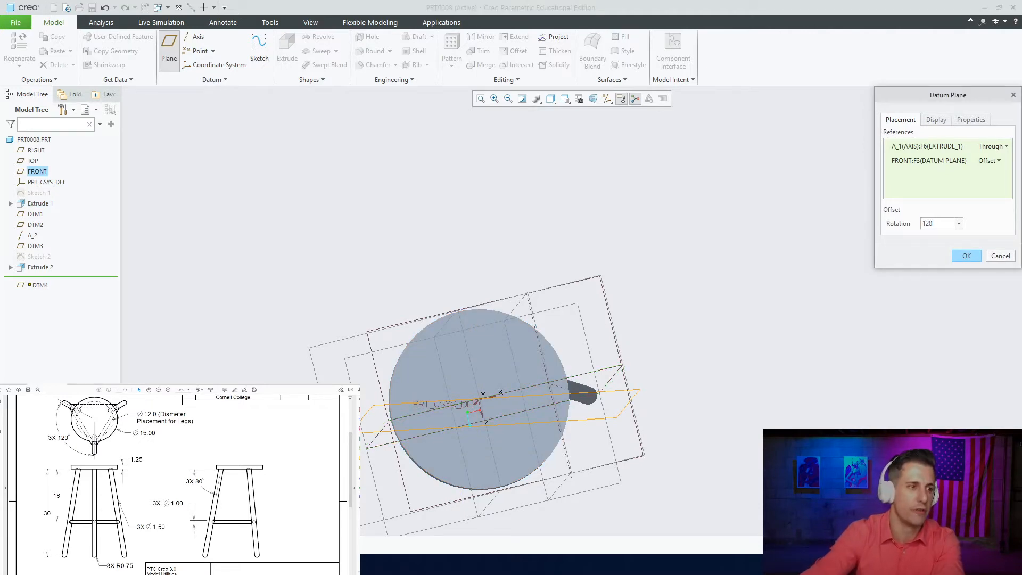
key(Return)
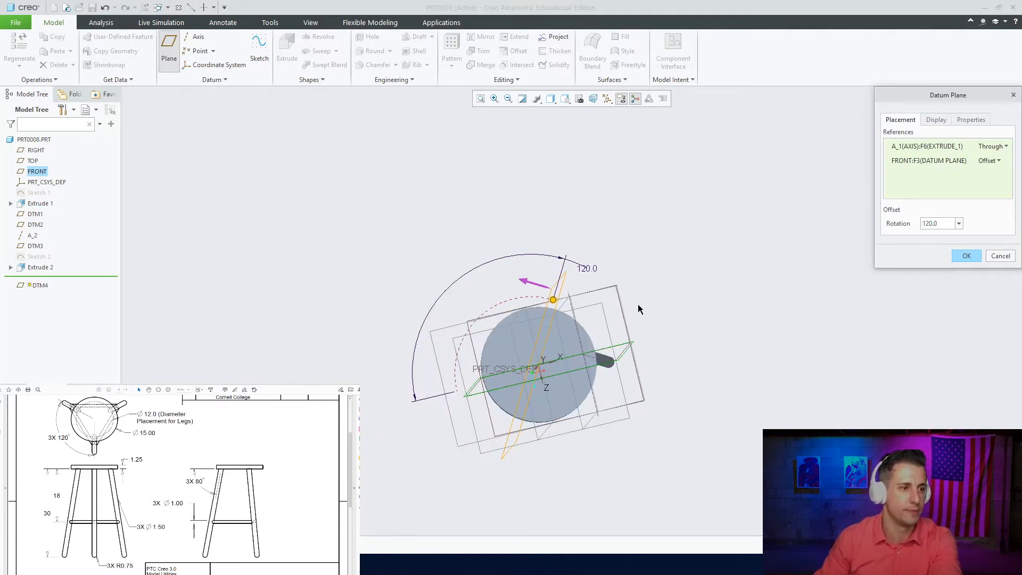
Flip the new plane's 120° rotation to the opposite side of the FRONT plane and complete the datum plane
scroll(610, 326, up, 4)
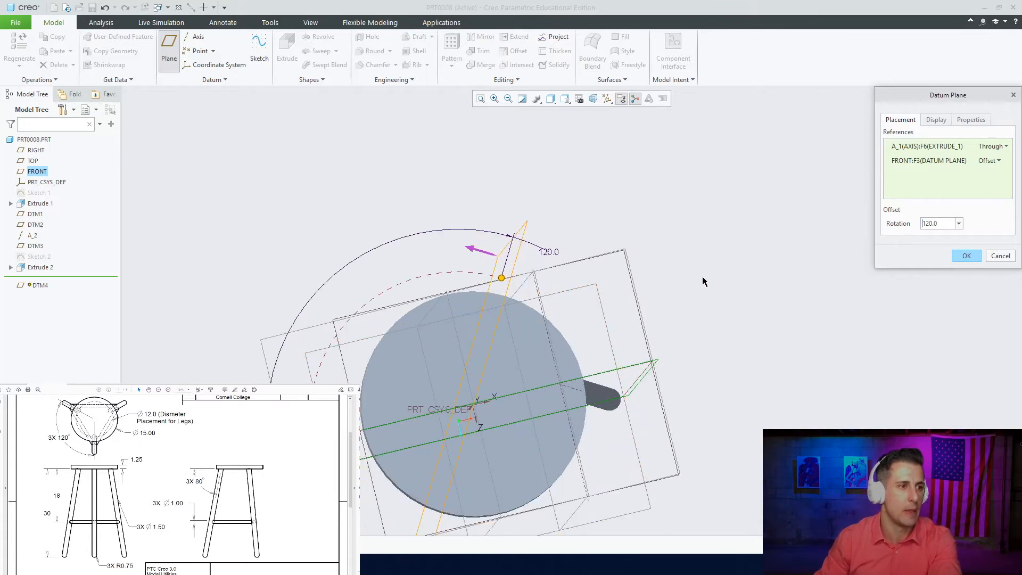
click(922, 223)
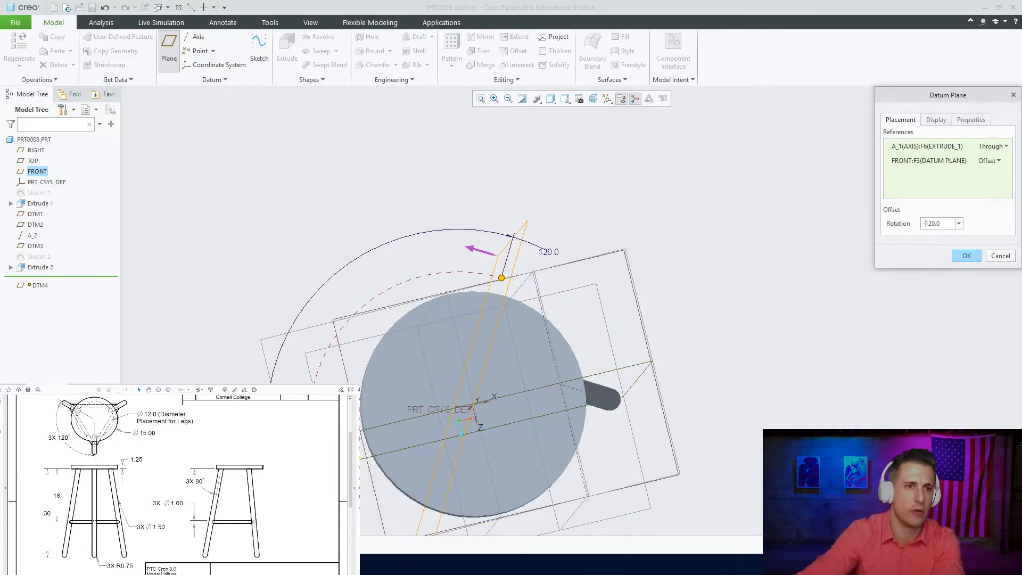
text(-12)
key(BackSpace)
key(Return)
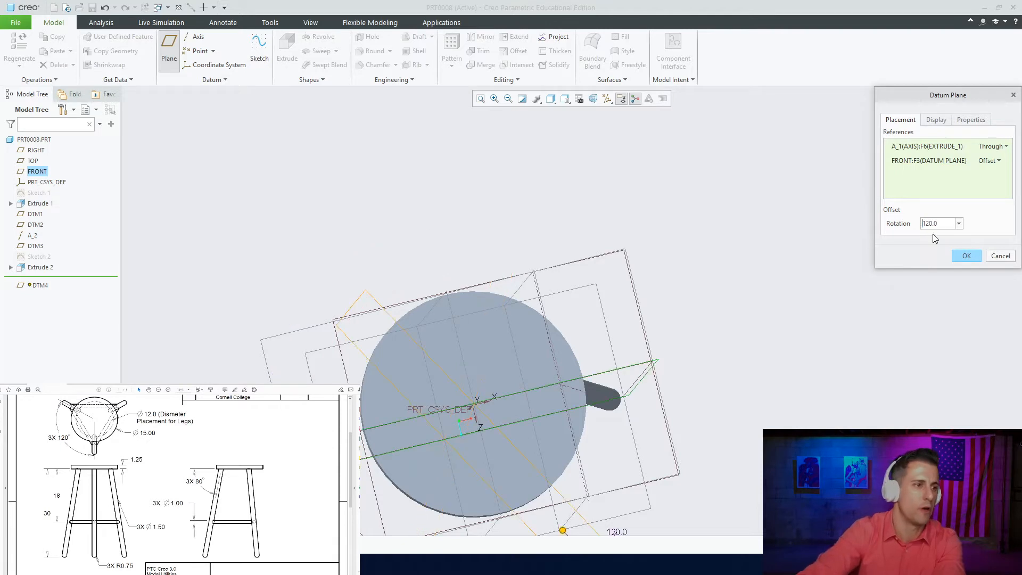
scroll(630, 290, up, 3)
scroll(506, 336, down, 3)
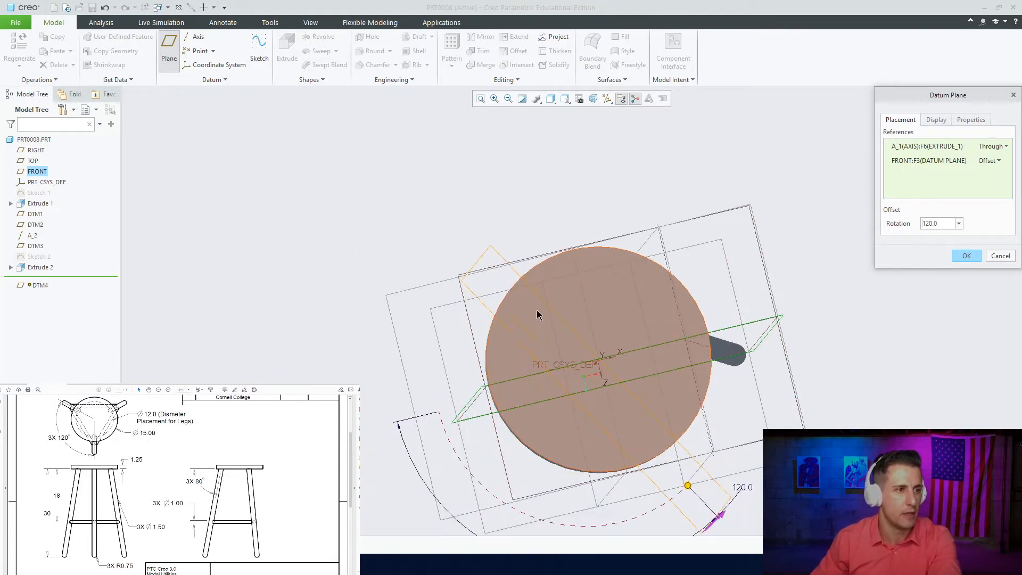
middle_drag(553, 353, 537, 337)
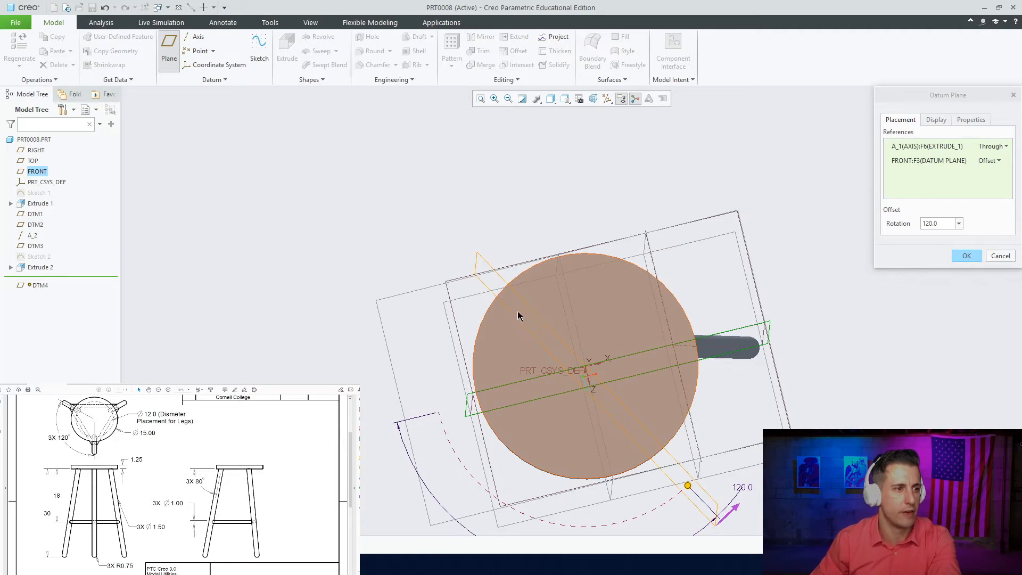
click(965, 256)
Start a datum axis normal to the 120° plane and reference its first offset to the seat's underside
middle_drag(685, 299, 741, 346)
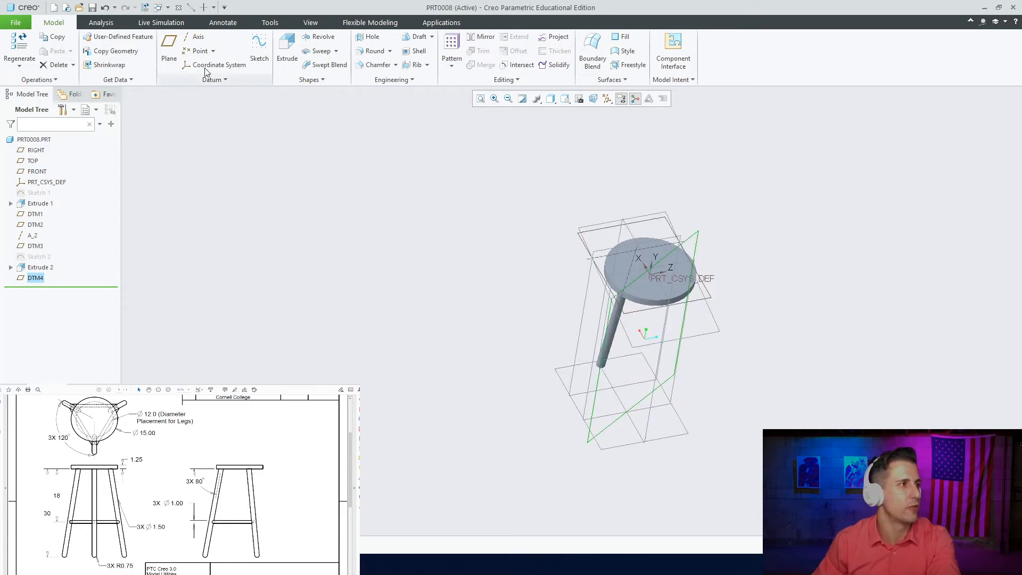
click(195, 42)
scroll(670, 316, down, 3)
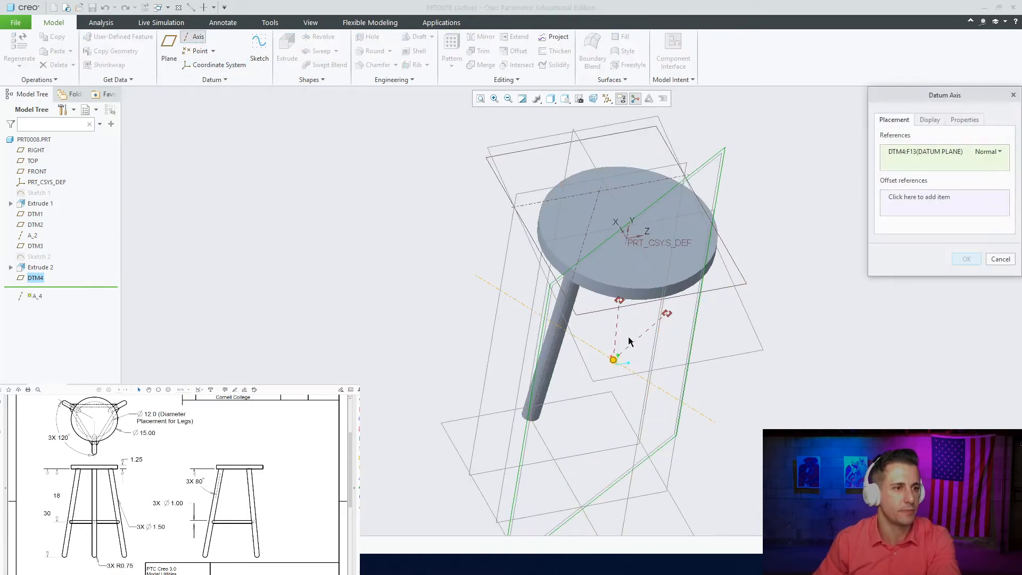
middle_drag(618, 337, 626, 384)
scroll(593, 362, up, 4)
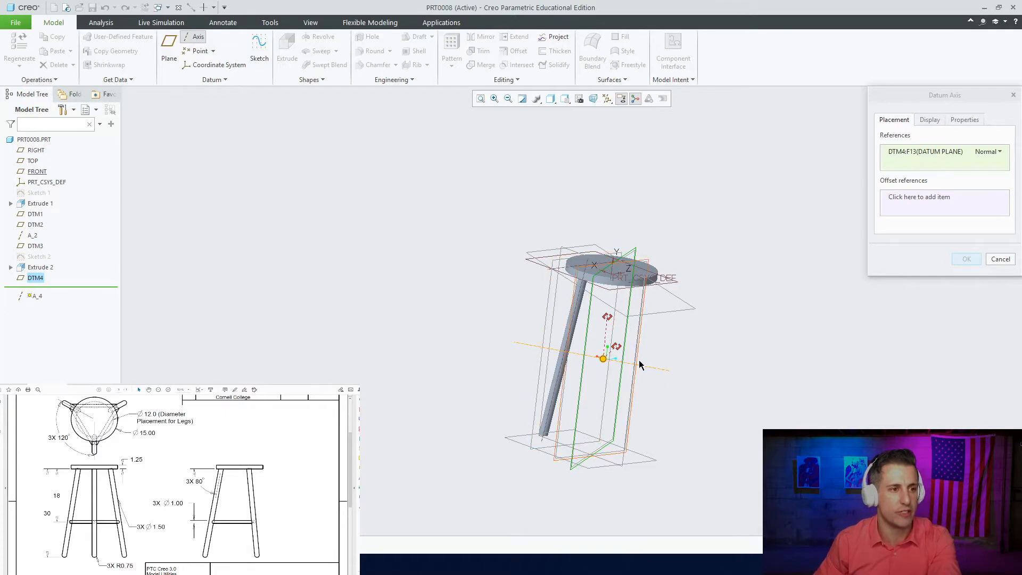
scroll(593, 356, down, 3)
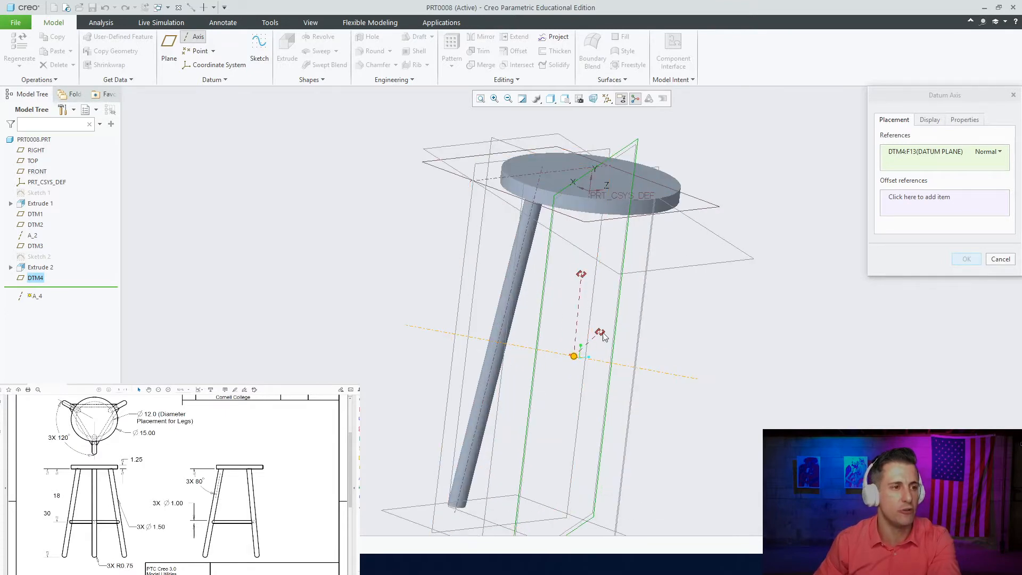
scroll(599, 327, down, 5)
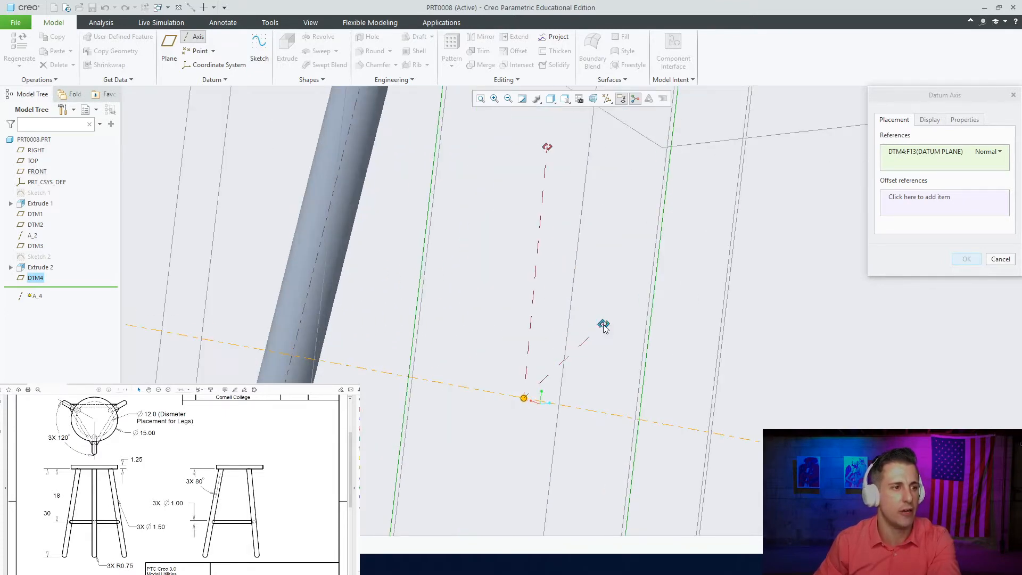
scroll(600, 326, up, 4)
scroll(575, 283, up, 5)
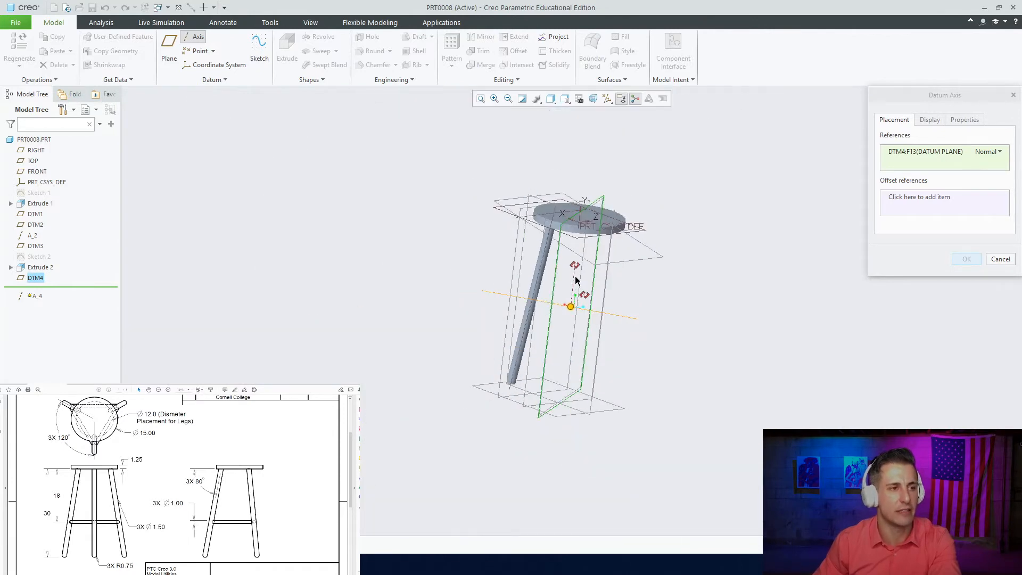
middle_drag(560, 272, 517, 260)
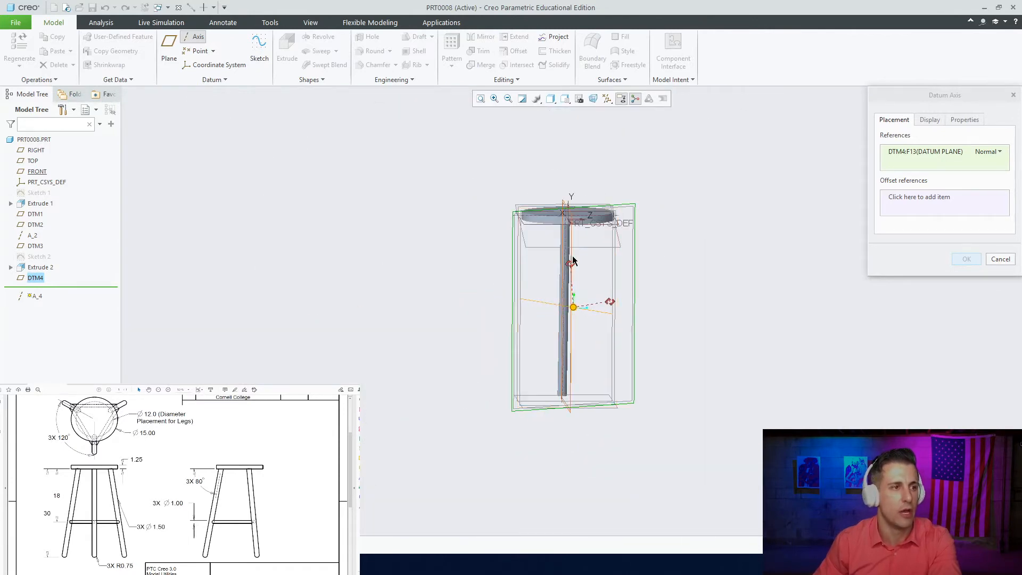
scroll(563, 273, down, 3)
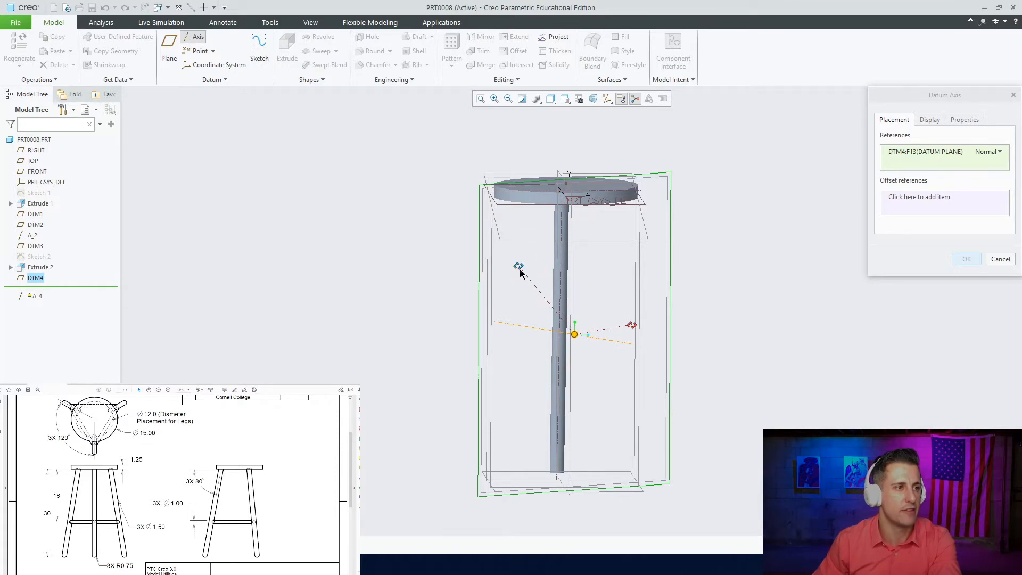
middle_drag(520, 270, 517, 252)
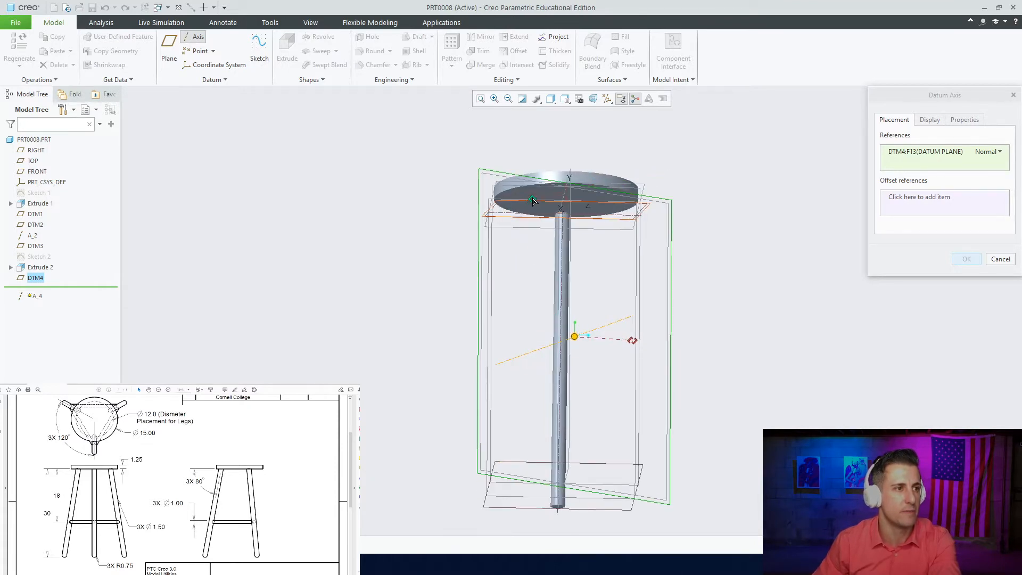
drag(533, 199, 542, 212)
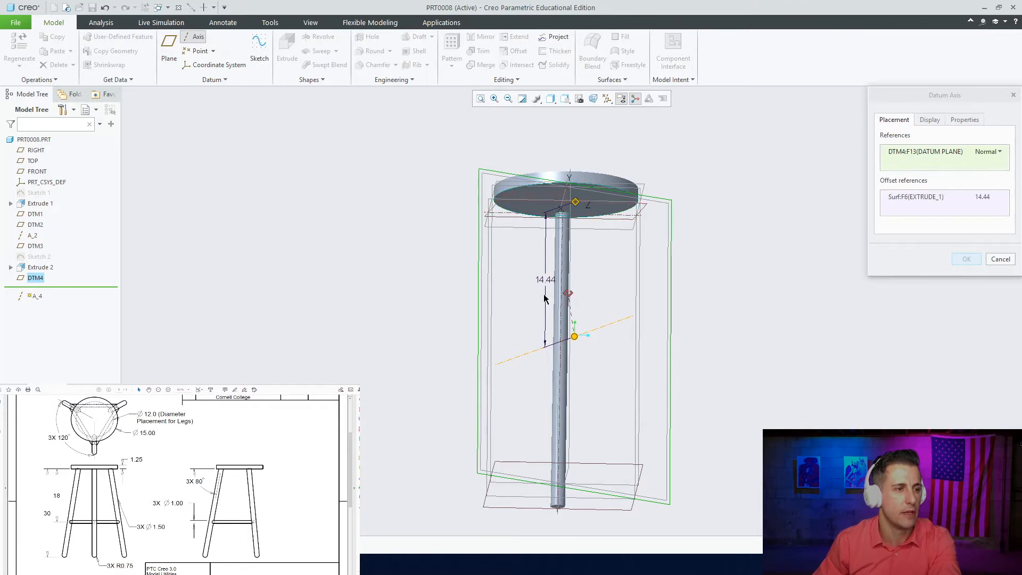
Set the axis offset from the seat's underside to 0, and move the axis sideways to about 5 from the seat's centre
middle_drag(543, 290, 569, 320)
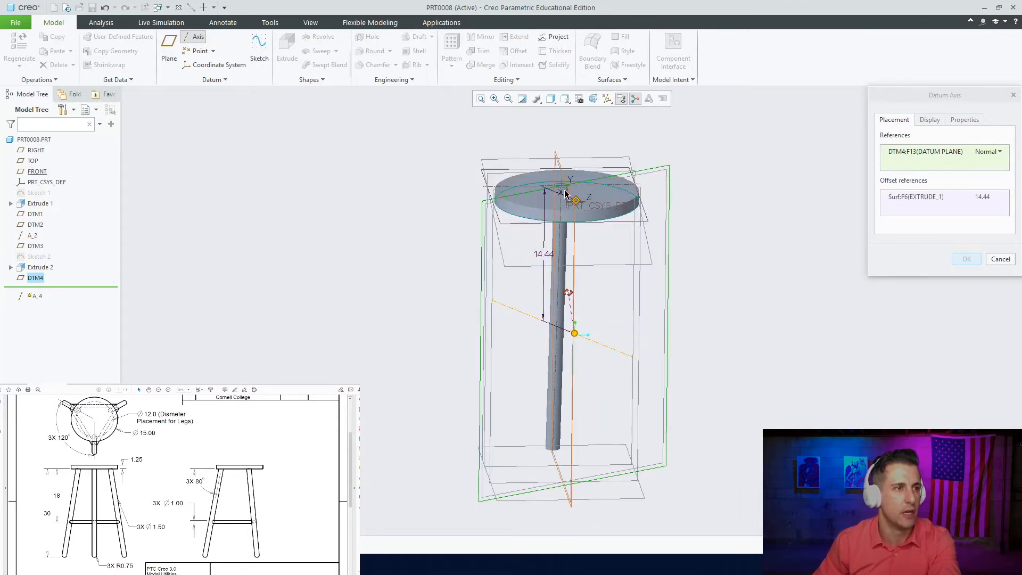
scroll(567, 301, up, 4)
scroll(561, 374, down, 4)
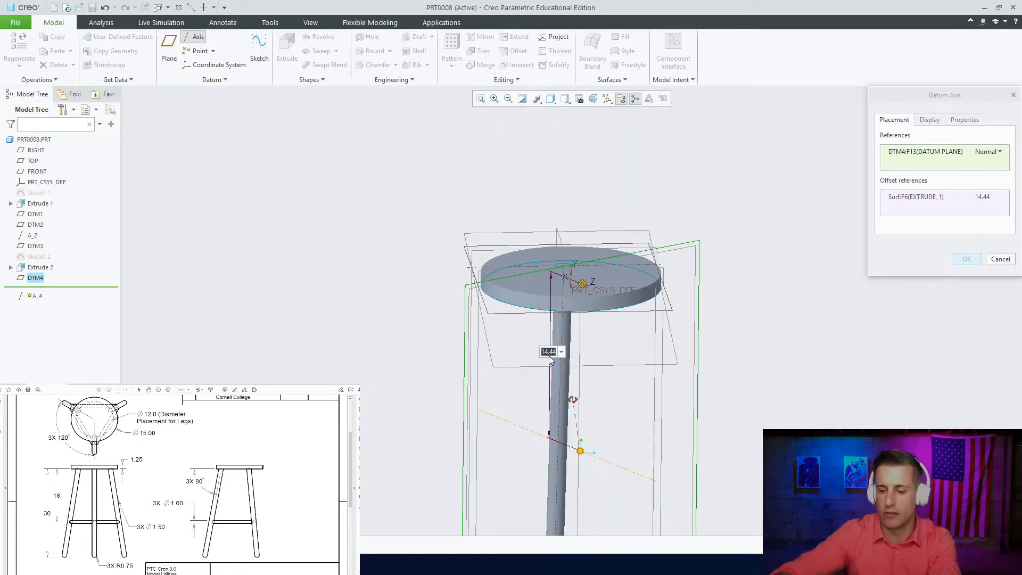
text(0)
key(Return)
middle_drag(540, 346, 527, 319)
drag(588, 284, 517, 283)
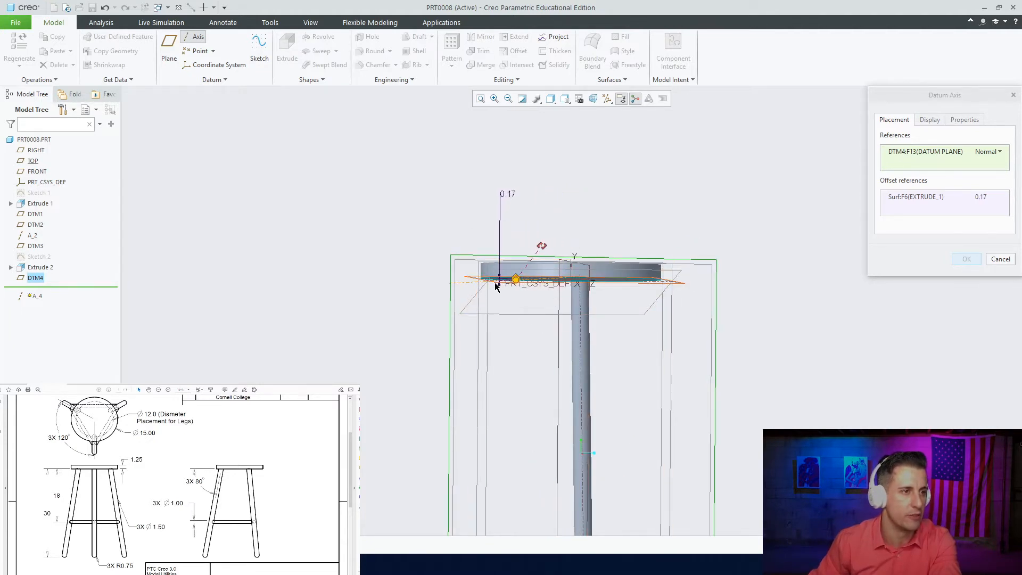
middle_drag(496, 286, 499, 289)
scroll(542, 252, down, 4)
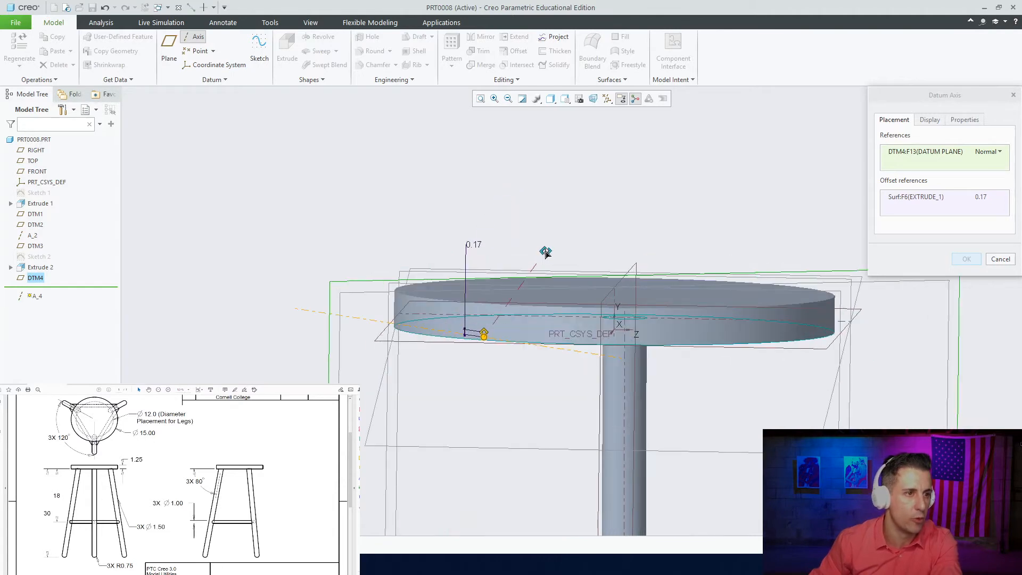
Add the seat's centre axis as the second offset reference and set the underside offset to 0
drag(545, 253, 615, 325)
click(983, 200)
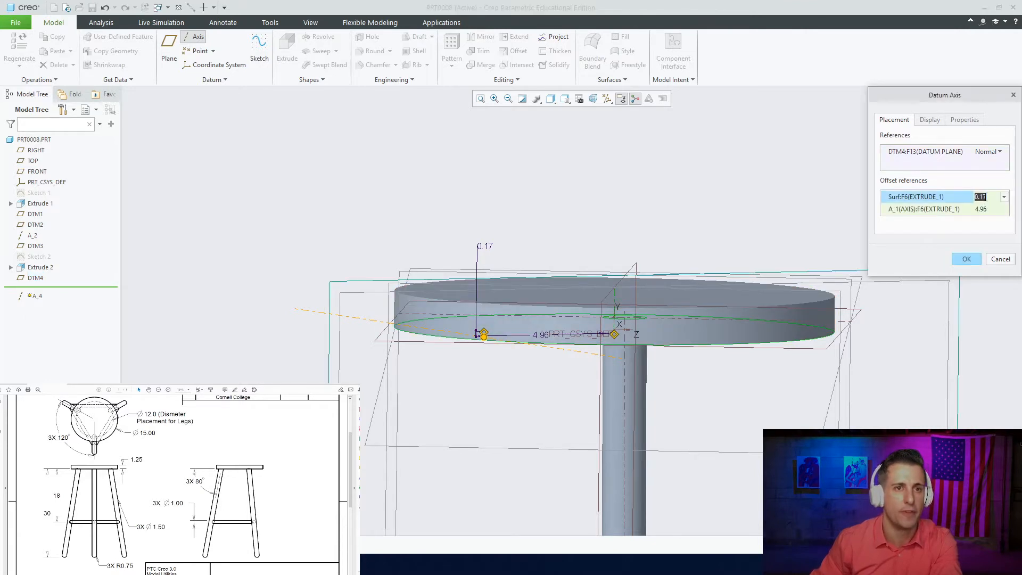
text(0)
key(Return)
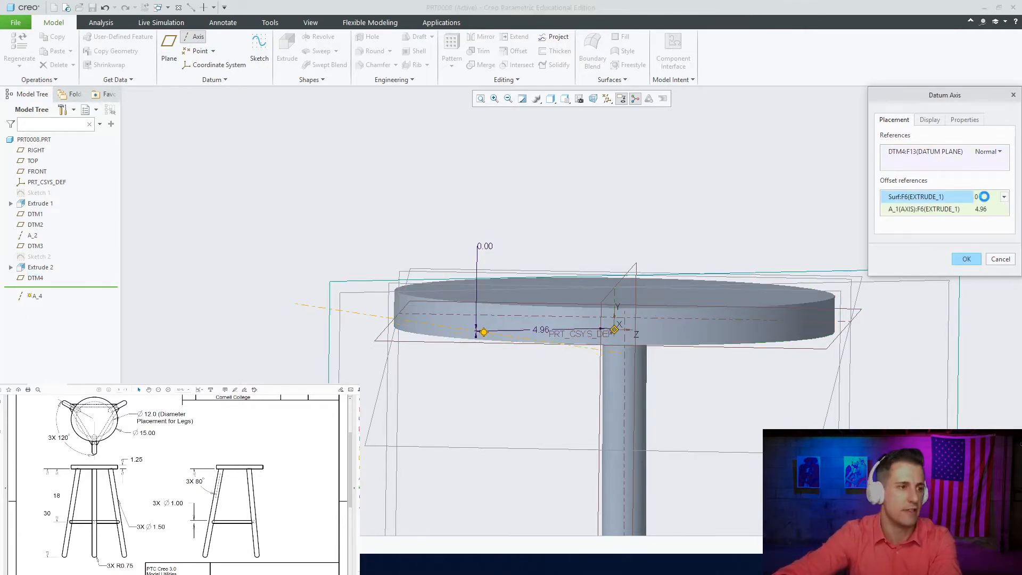
Set the datum axis offset from the seat's centre axis to 6 and complete the axis
middle_drag(669, 359, 584, 352)
scroll(543, 334, up, 3)
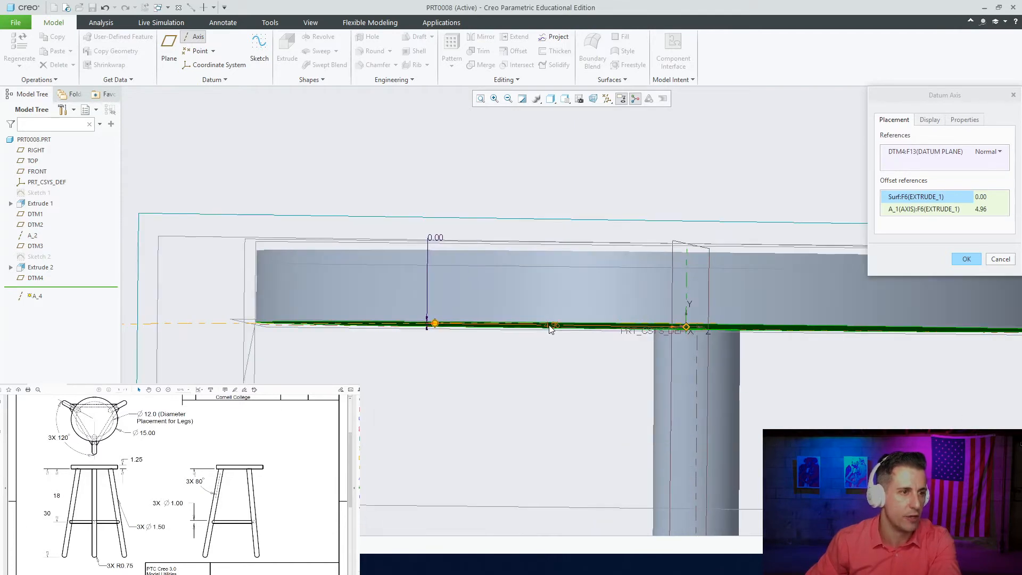
double_click(549, 325)
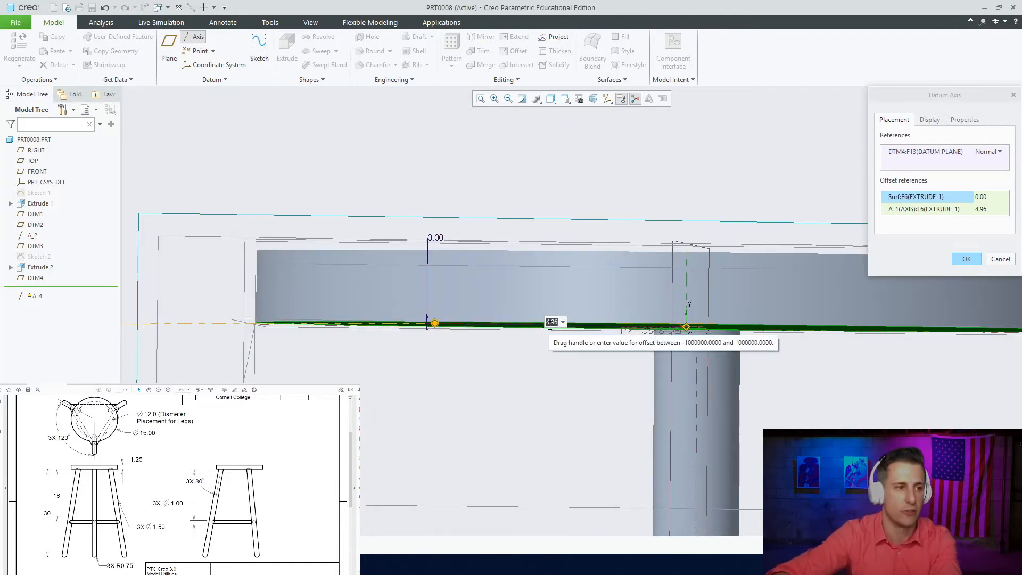
text(6)
key(Return)
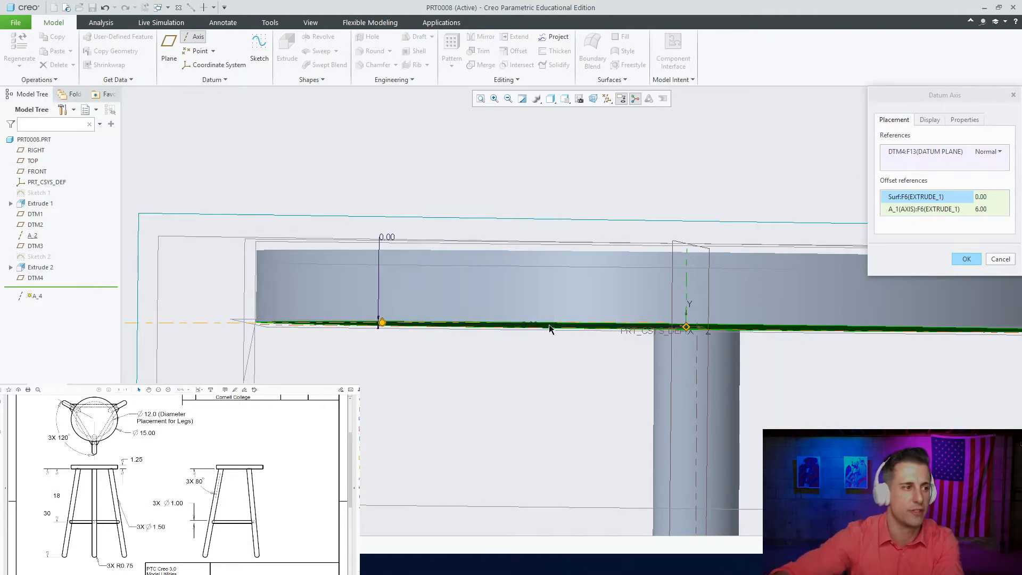
scroll(514, 324, down, 4)
middle_drag(514, 324, 468, 319)
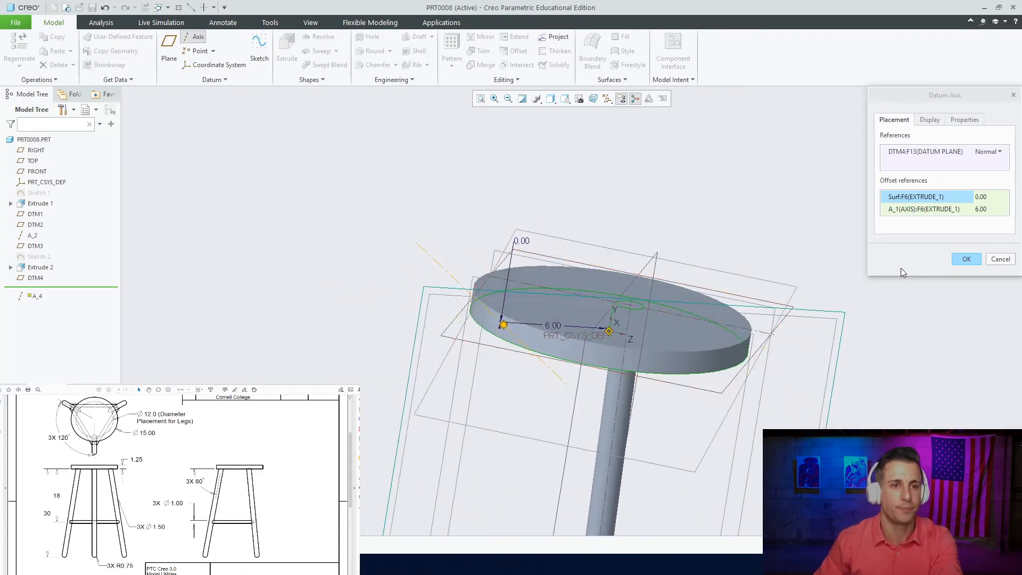
click(965, 259)
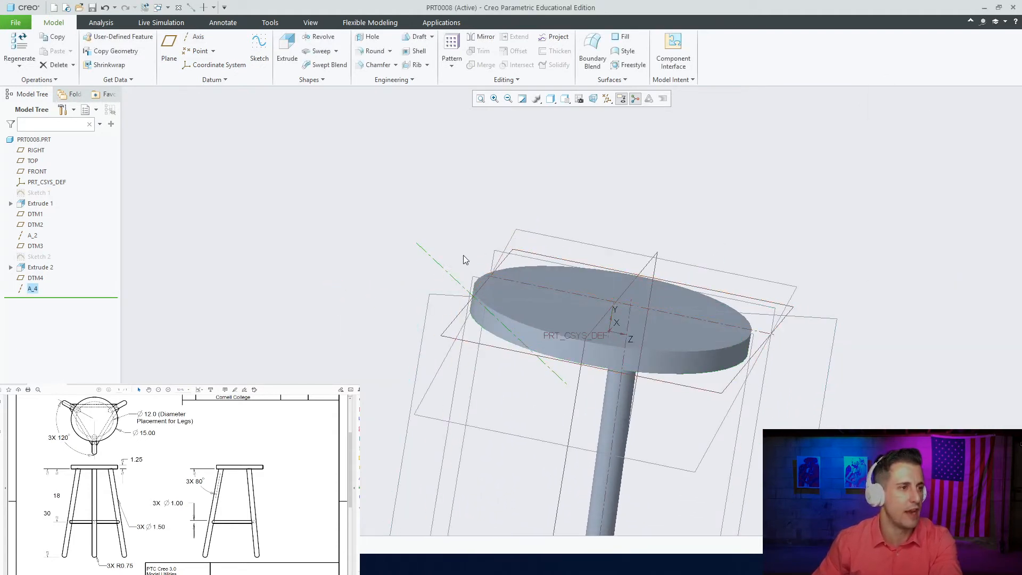
Start a datum plane through the new leg axis, referencing the seat's underside with a rotation of 10°
click(168, 47)
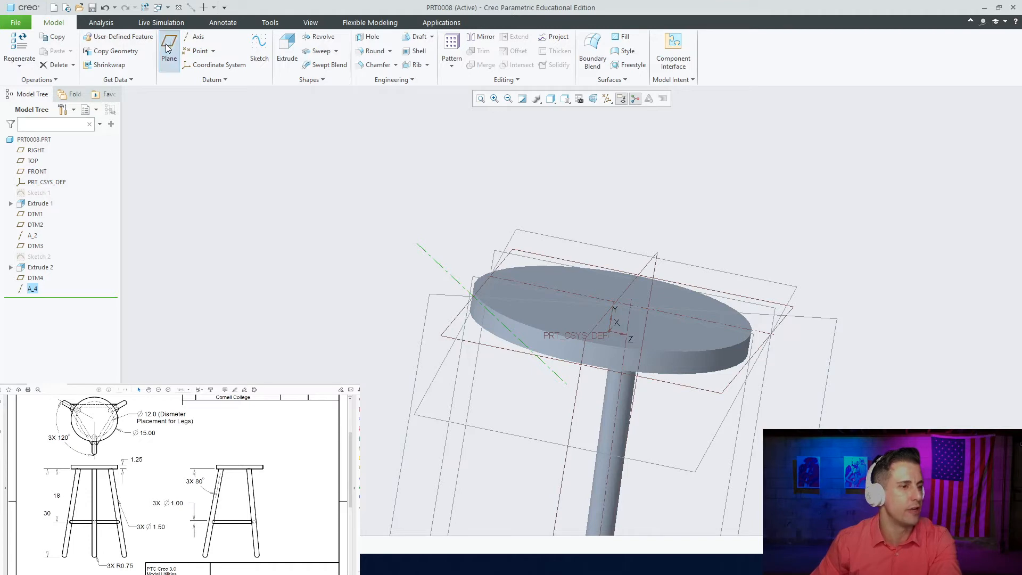
middle_drag(295, 160, 429, 231)
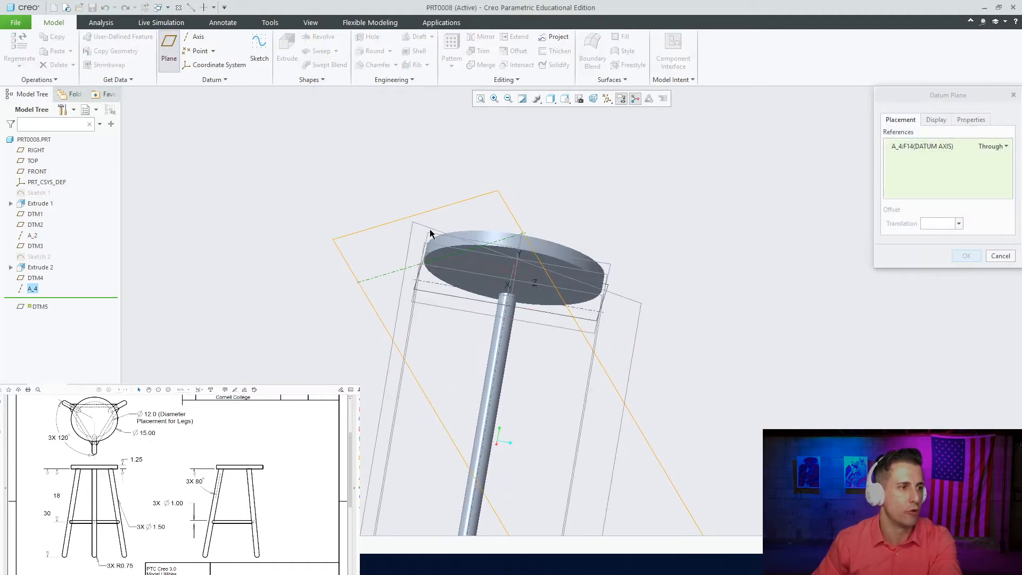
ctrl+click(467, 266)
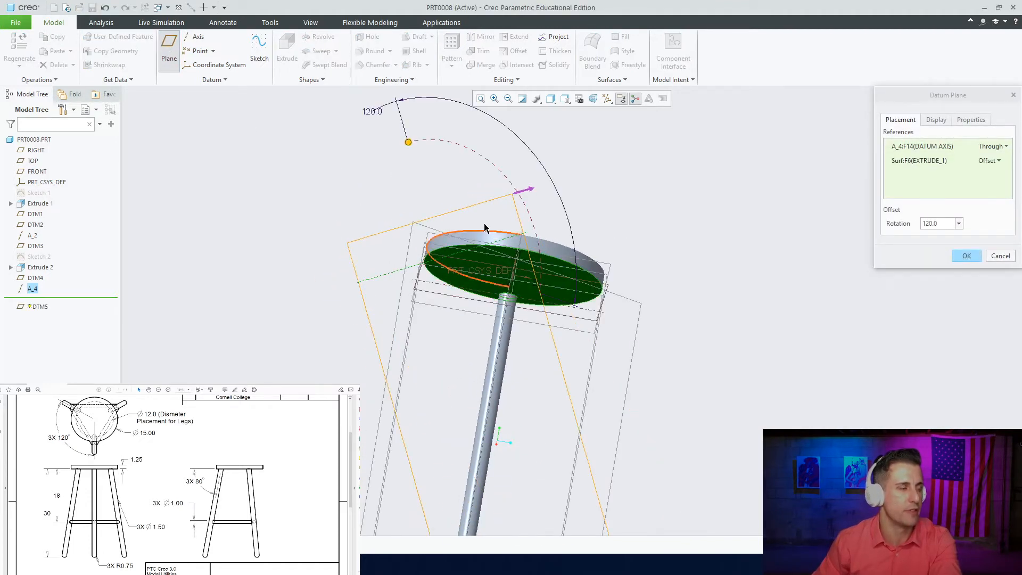
double_click(945, 224)
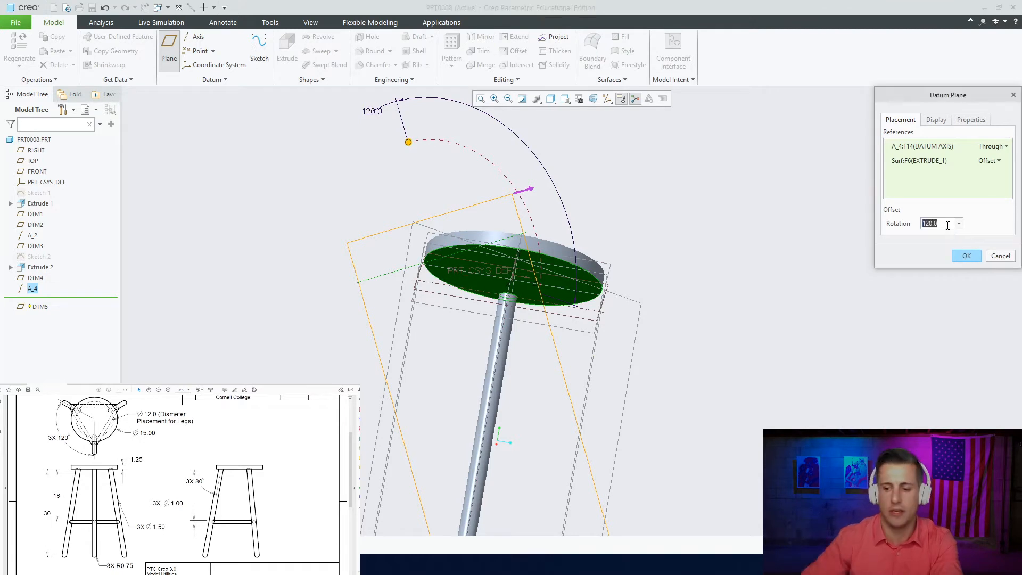
text(10)
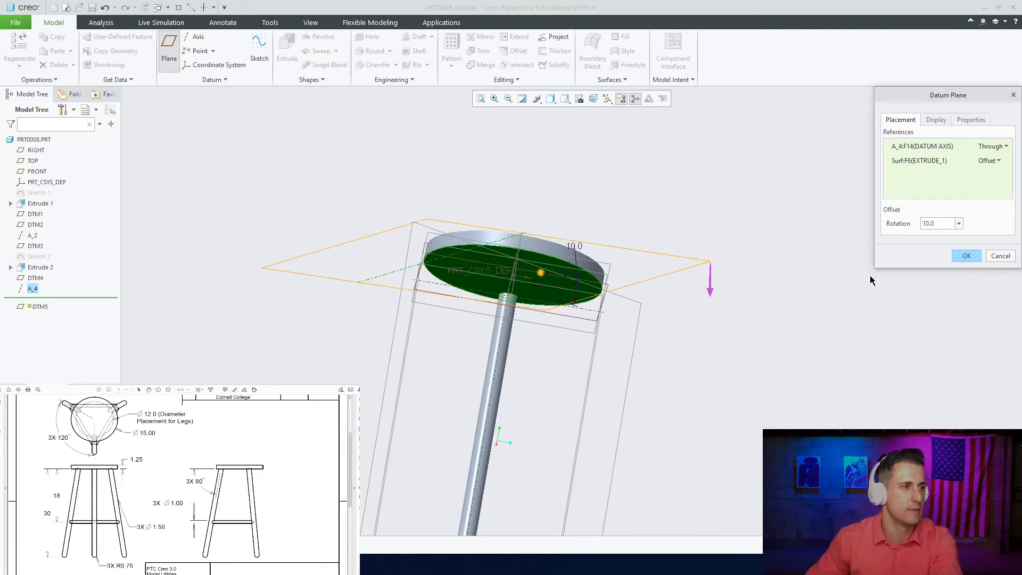
mouse_move(869, 280)
middle_down()
mouse_move(838, 296)
mouse_move(849, 290)
middle_up()
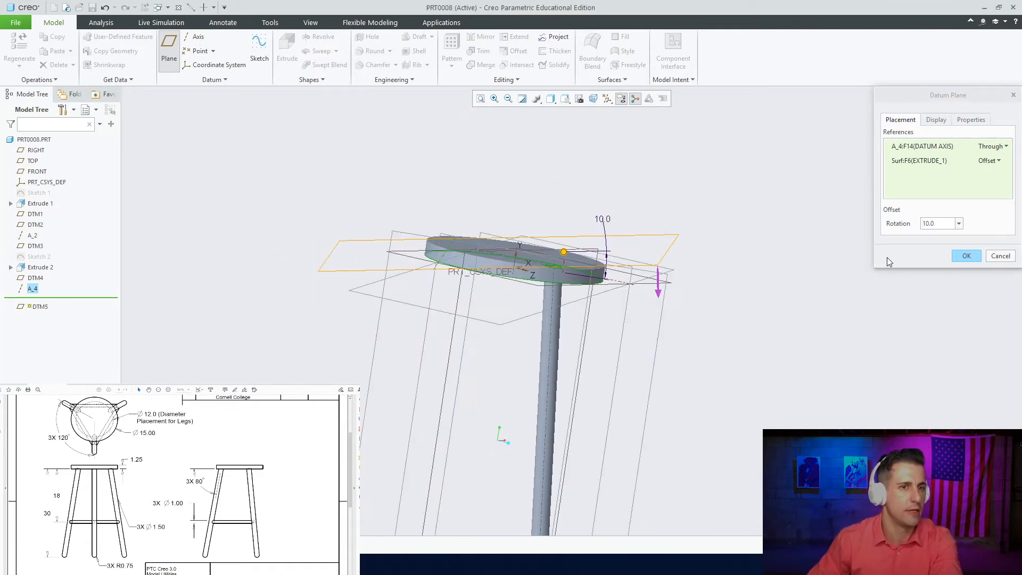
Reverse the datum plane's 10° rotation so it tilts to the opposite side of the seat's underside, and complete the plane
double_click(927, 224)
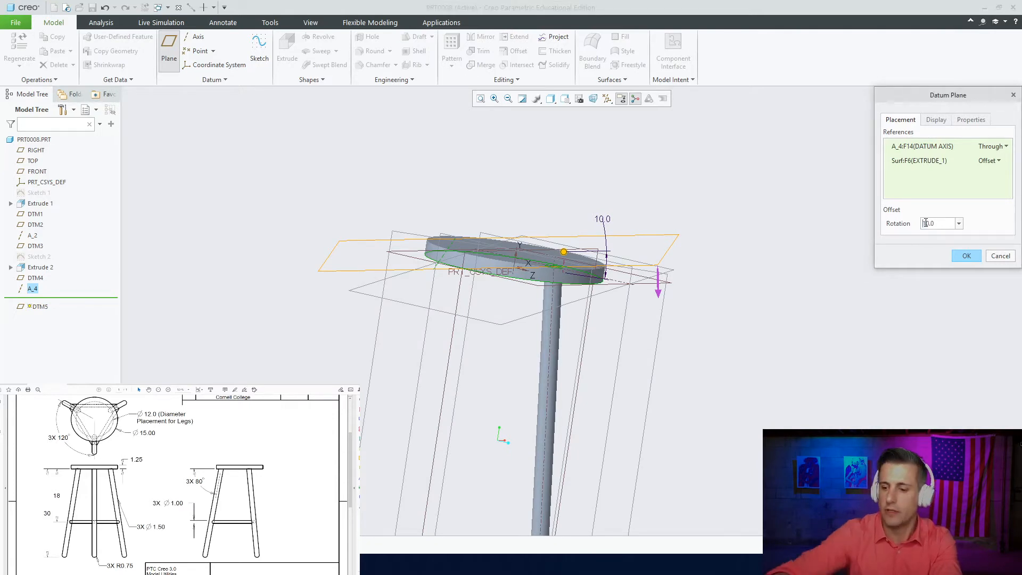
key(Return)
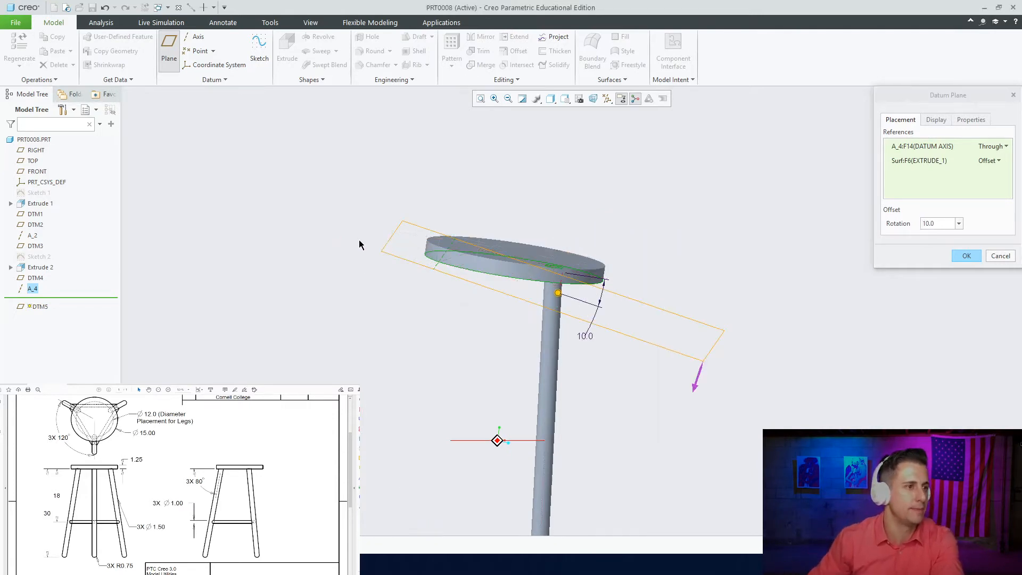
mouse_move(359, 239)
middle_down()
mouse_move(399, 233)
mouse_move(391, 236)
mouse_move(443, 245)
mouse_move(446, 267)
middle_up()
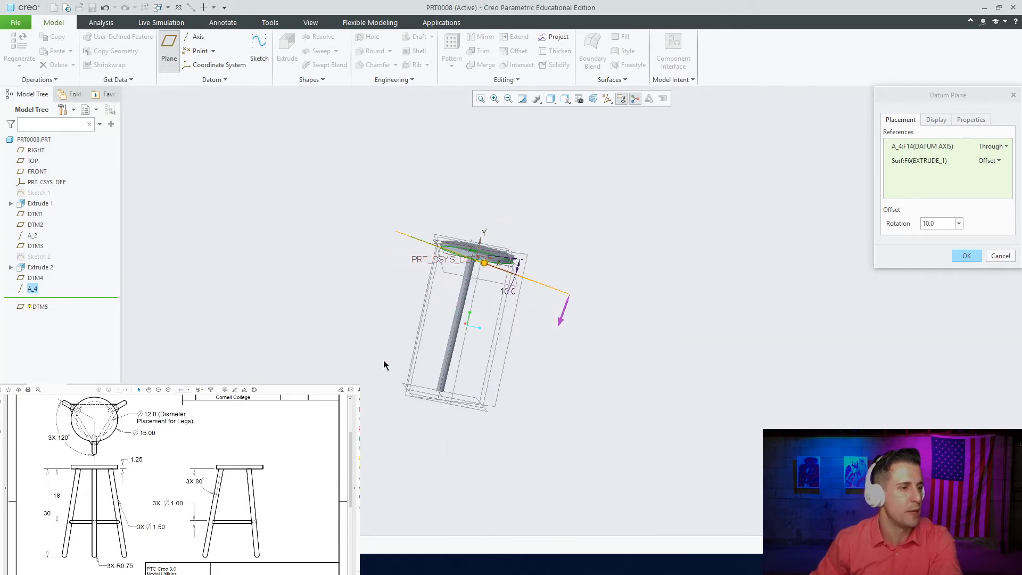
click(968, 258)
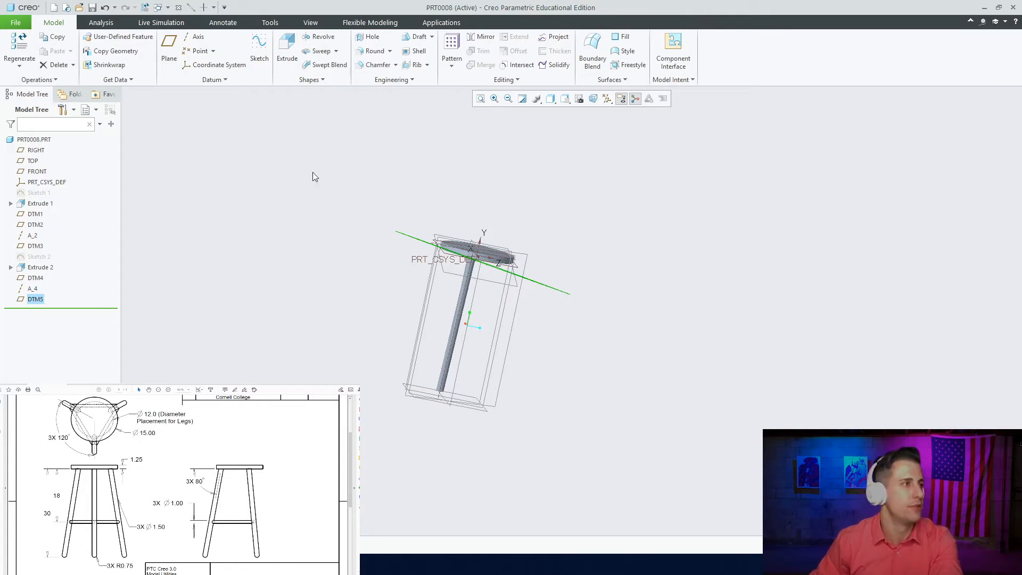
Start a sketch on the tilted plane and add the 120° datum plane and the second leg's axis as sketch references
click(258, 44)
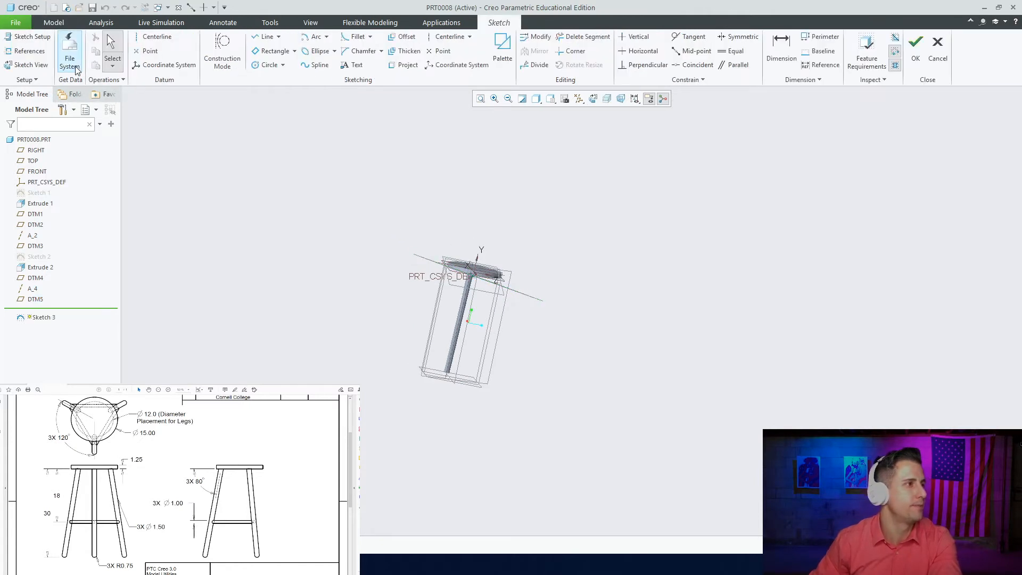
scroll(489, 239, down, 4)
middle_drag(493, 290, 476, 273)
scroll(415, 285, down, 2)
middle_drag(413, 284, 431, 279)
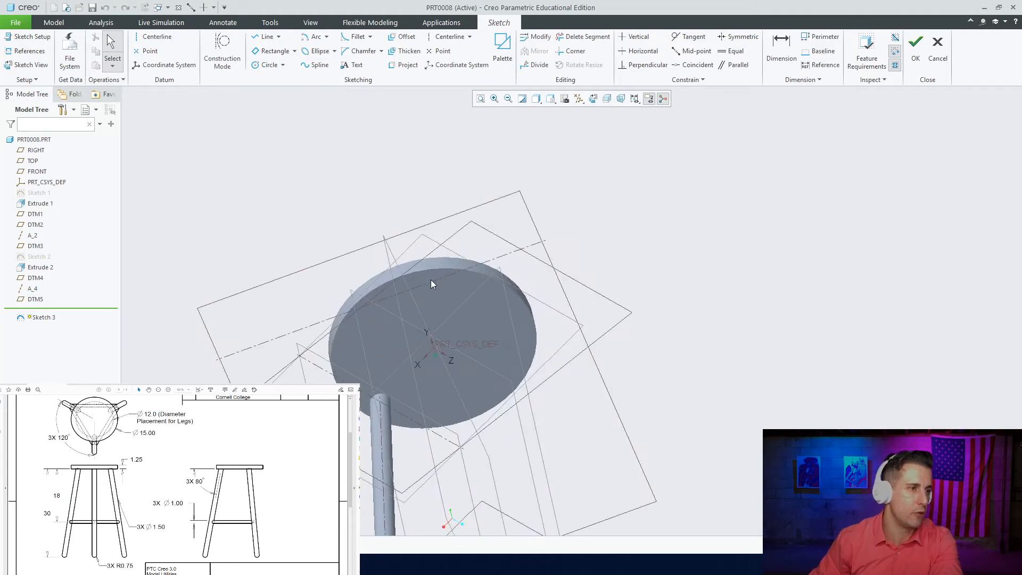
click(26, 51)
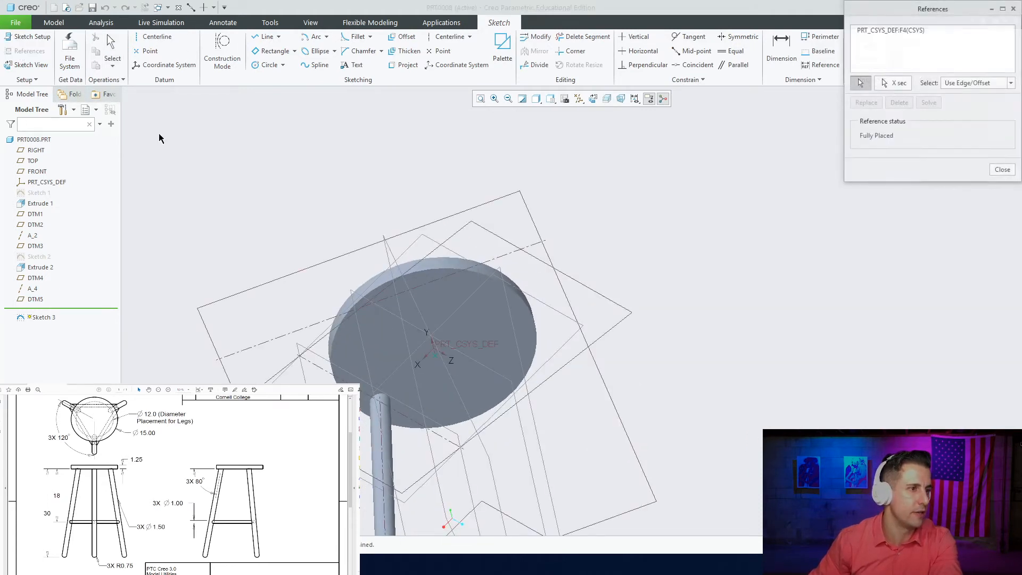
click(389, 264)
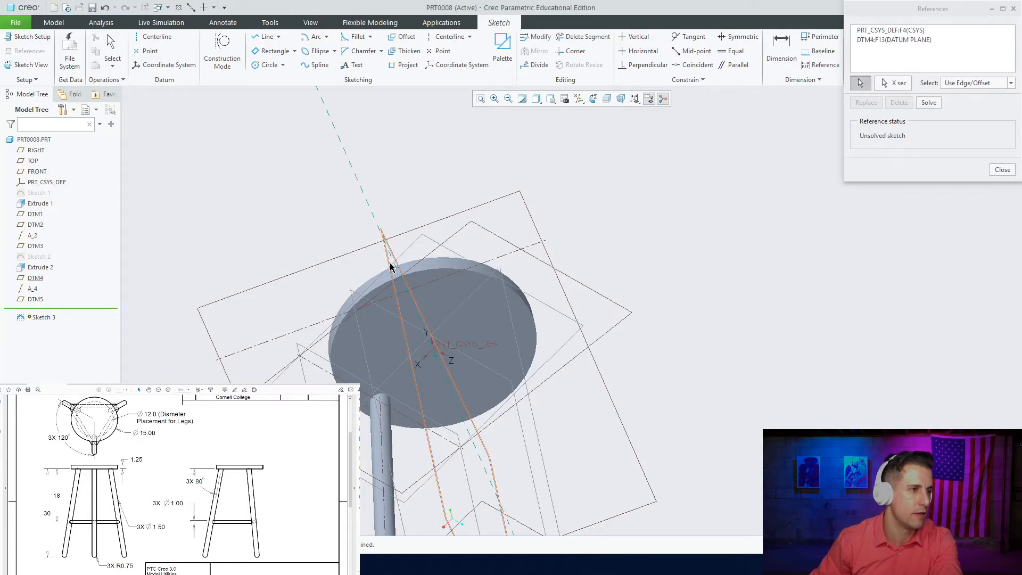
scroll(447, 229, down, 3)
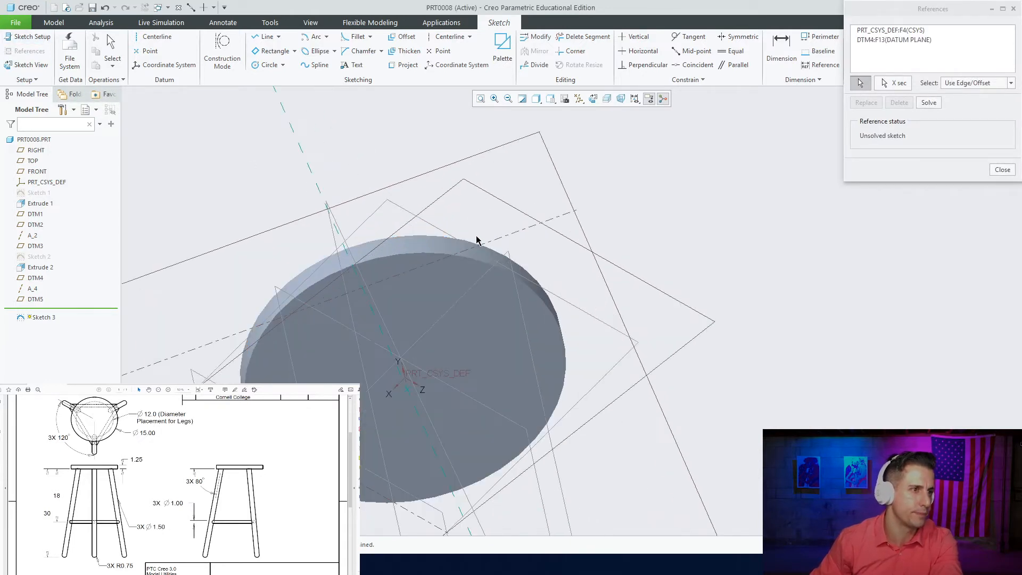
scroll(363, 287, down, 2)
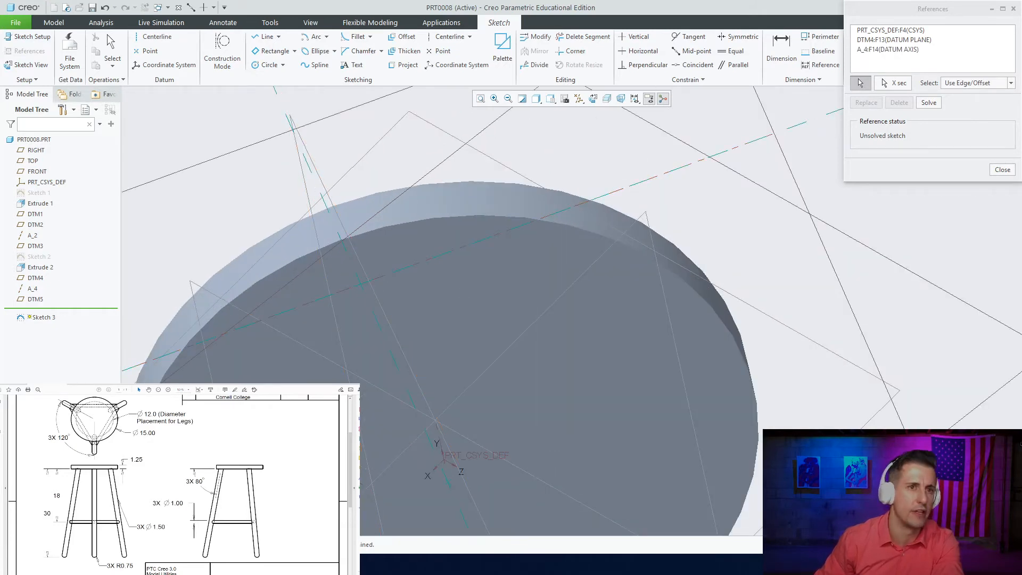
click(934, 103)
click(994, 169)
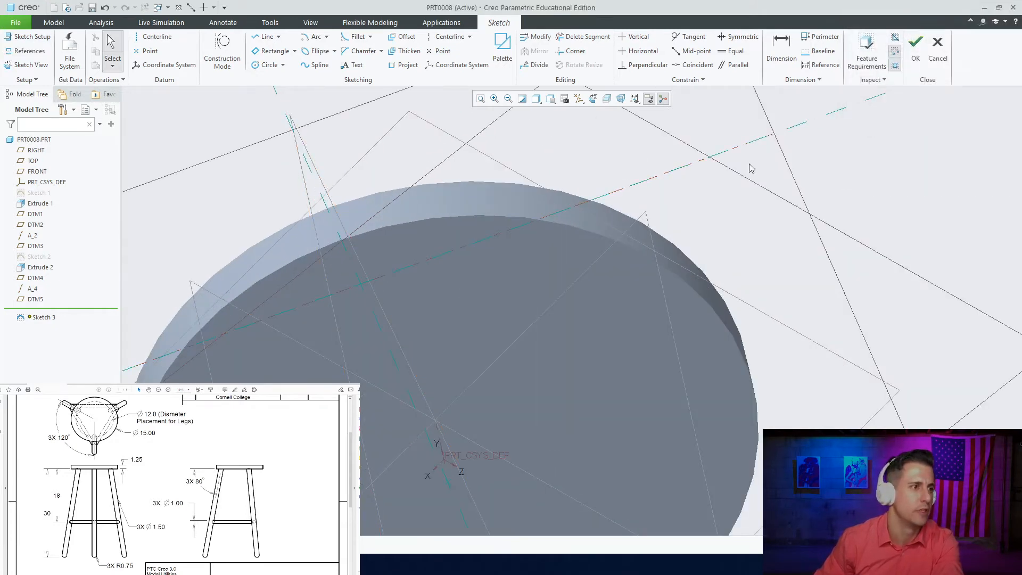
Sketch a circle centred where the two references cross, give it the drawing's 1.50 leg diameter, and finish the sketch
click(269, 64)
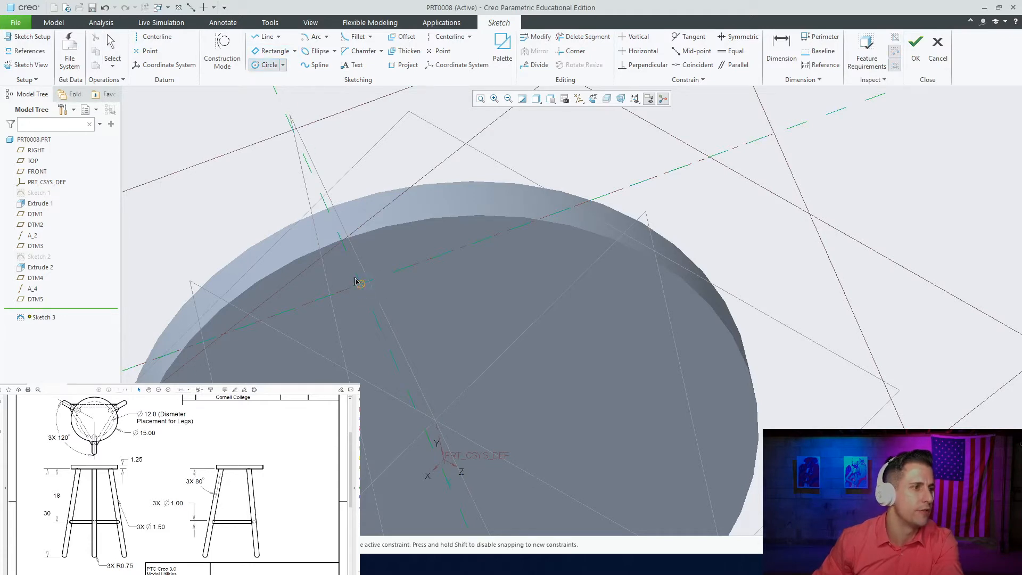
middle_click(384, 274)
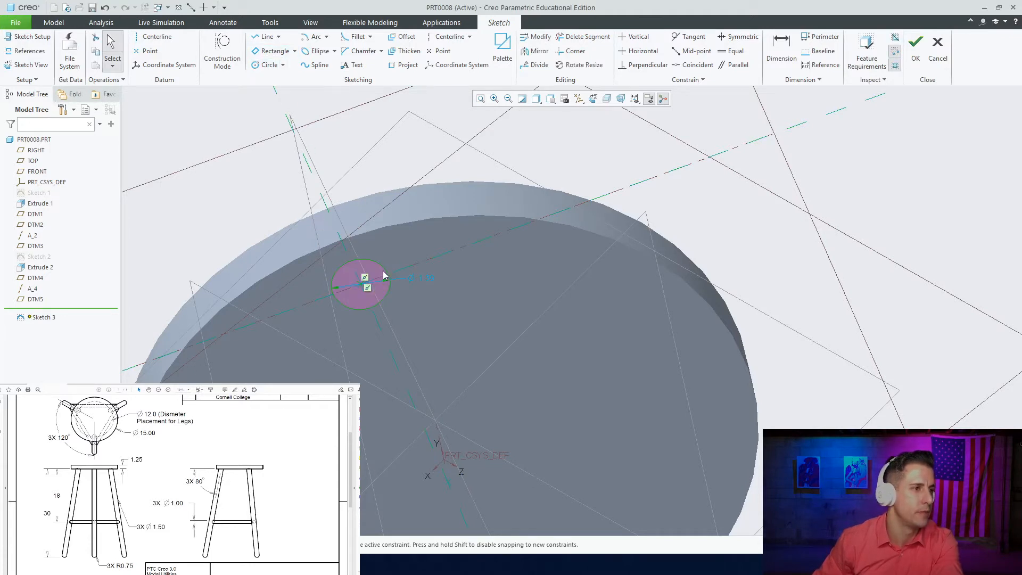
click(424, 278)
text(1)
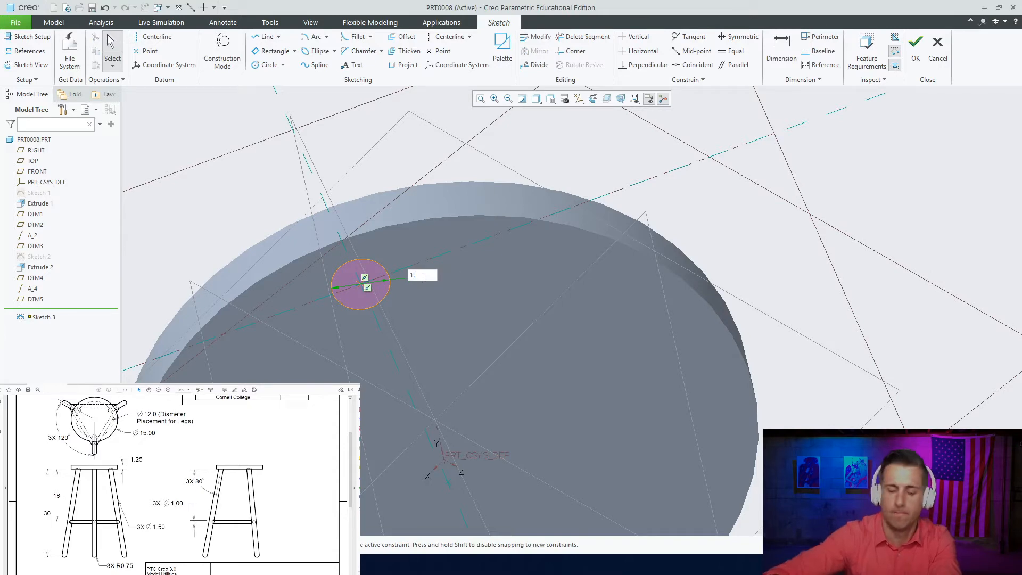
key(Return)
scroll(427, 278, up, 6)
middle_drag(462, 213, 470, 285)
click(915, 47)
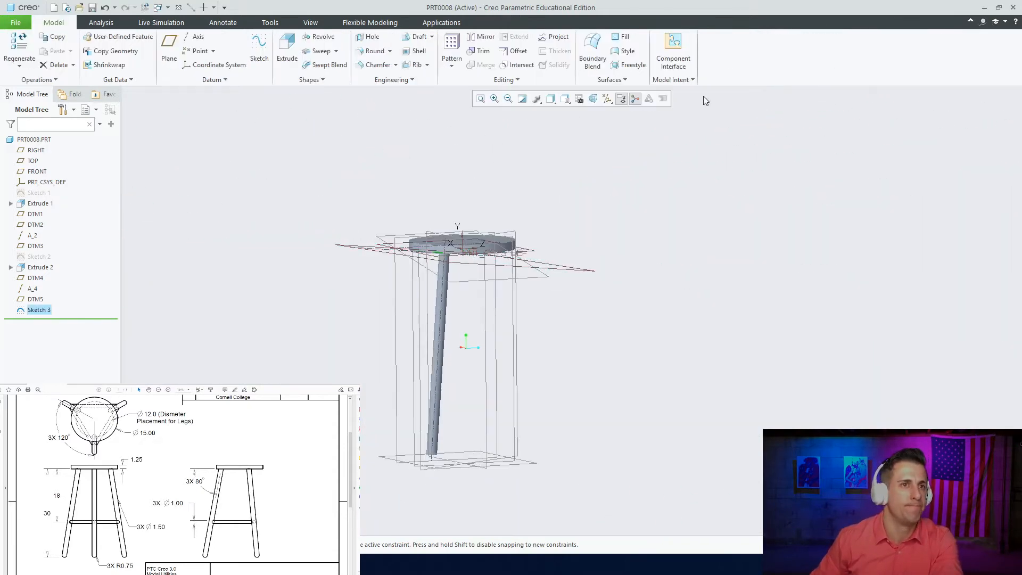
Extrude the circle downward with its depth set to end at the selected floor-level datum plane
click(287, 49)
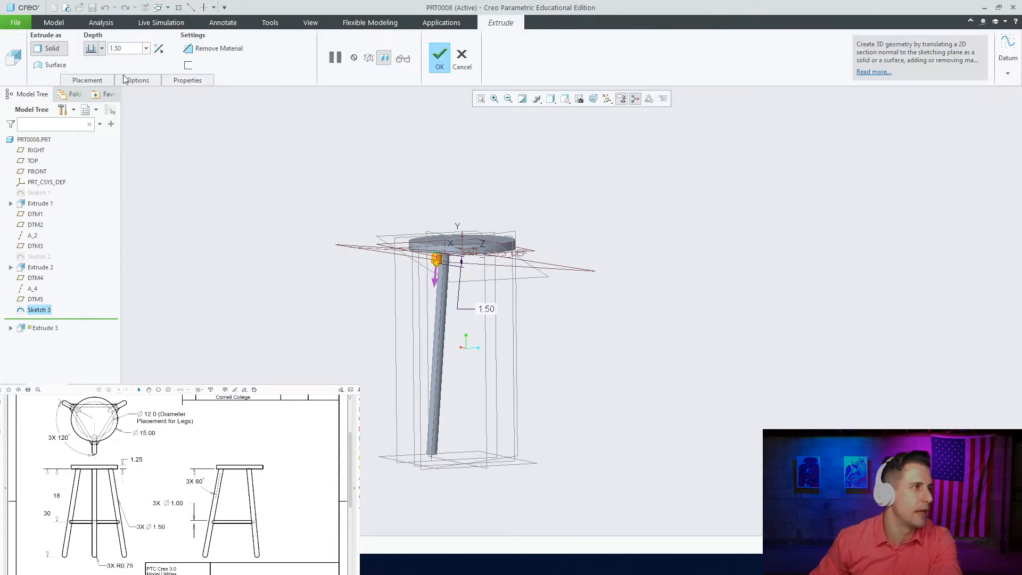
click(102, 47)
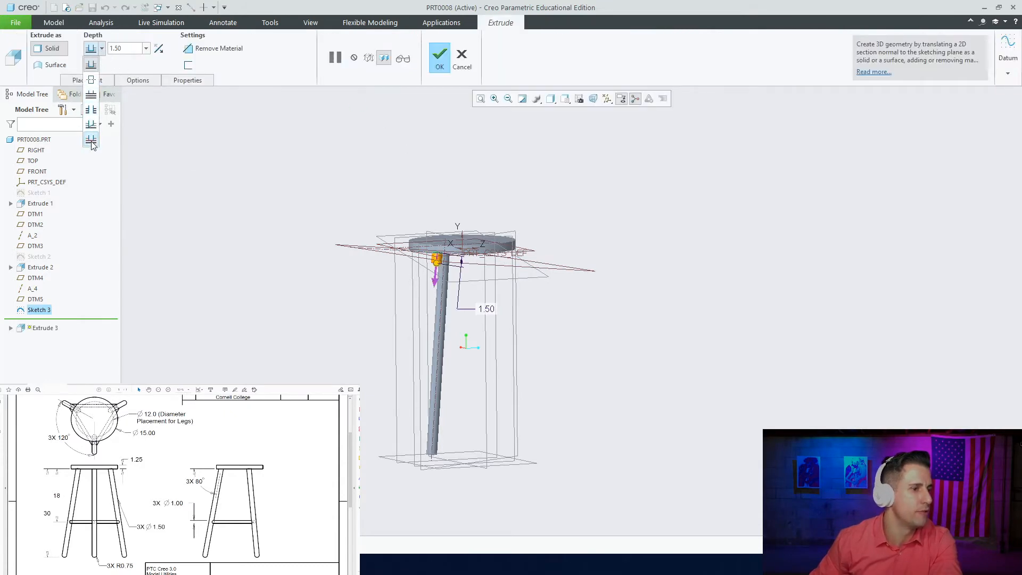
click(91, 139)
click(387, 457)
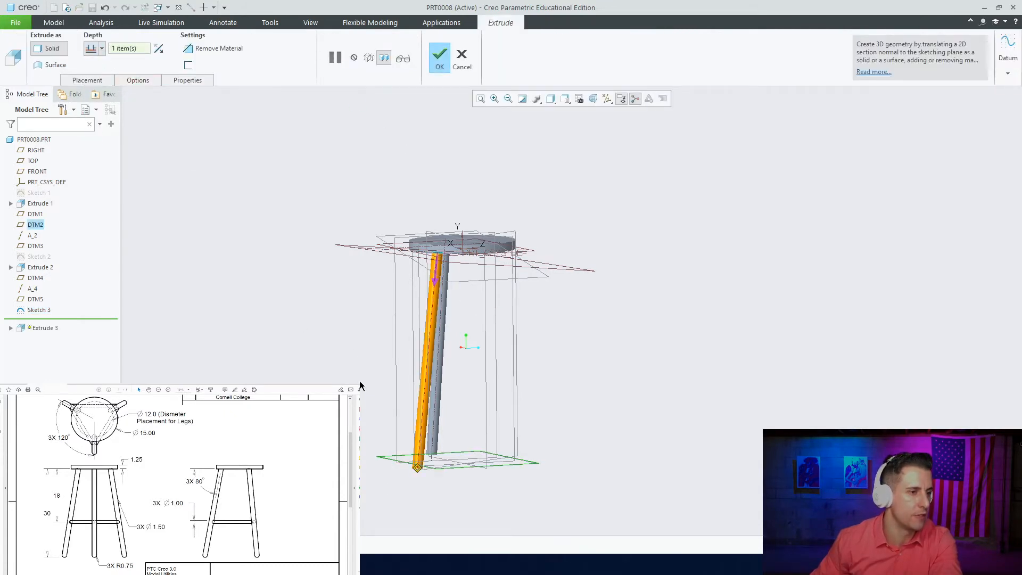
Set the leg extrusion's second side to To Next so it meets the seat, and complete the extrusion
click(138, 81)
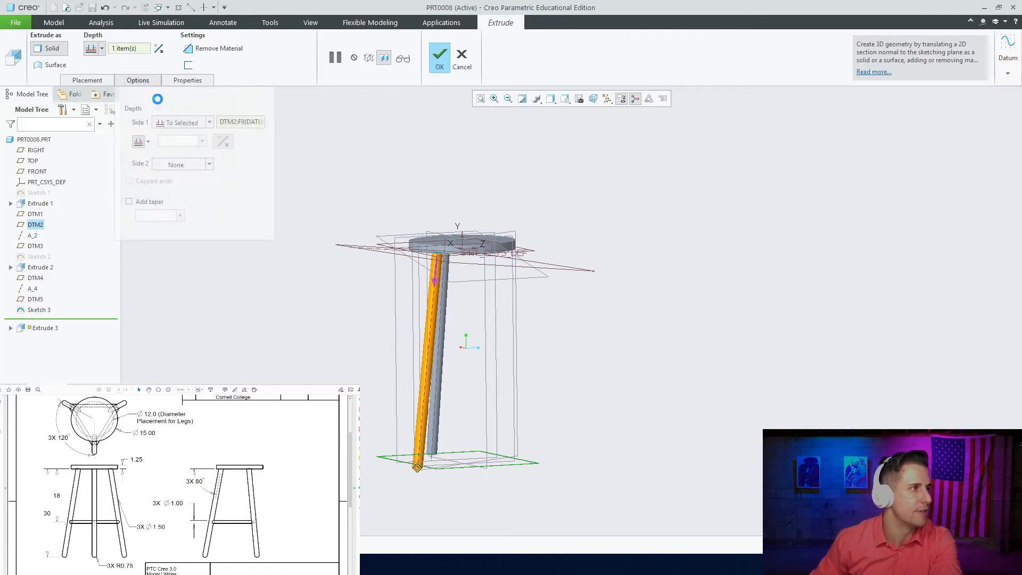
click(201, 164)
click(176, 188)
scroll(303, 218, down, 5)
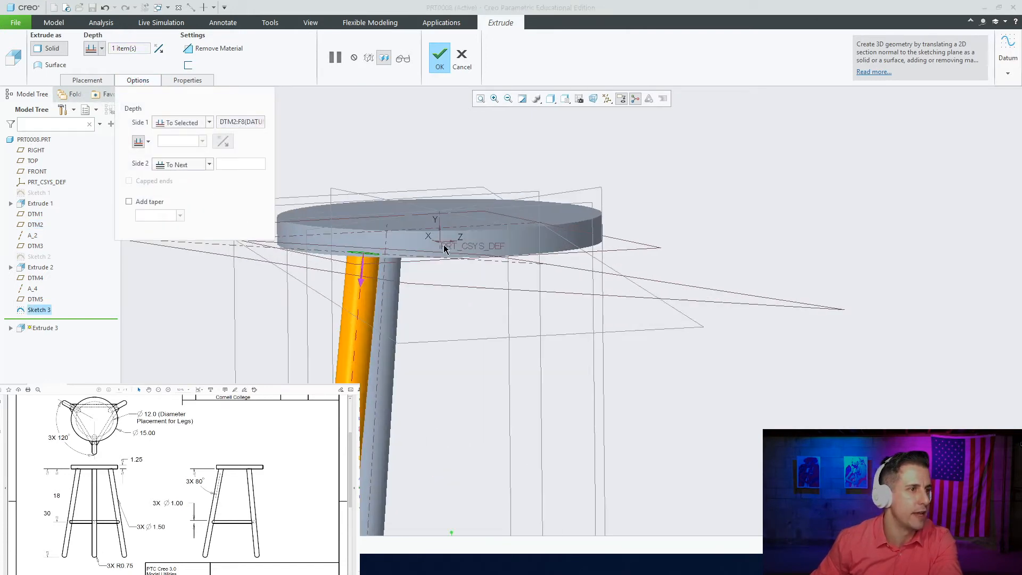
scroll(313, 189, down, 2)
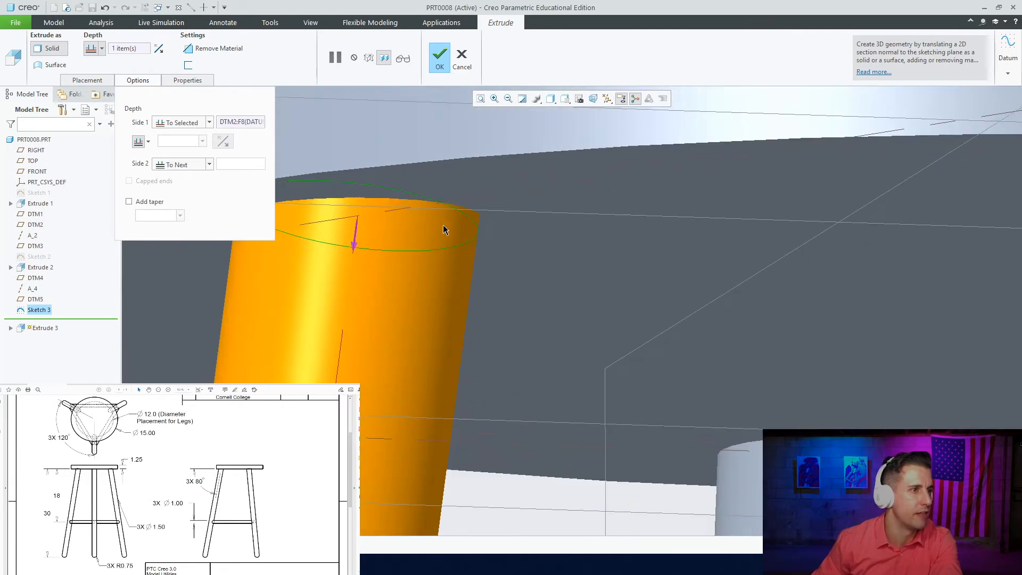
scroll(475, 217, up, 3)
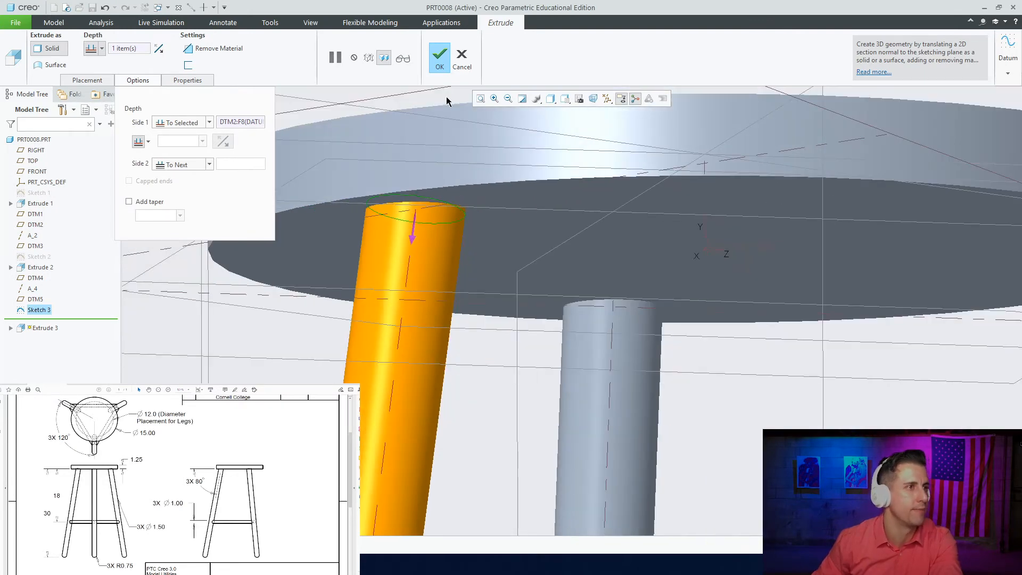
click(445, 68)
Start a datum plane through the seat's centre axis for the third leg
scroll(445, 158, up, 5)
middle_drag(456, 229, 520, 273)
scroll(474, 225, down, 3)
scroll(463, 230, down, 4)
scroll(586, 307, down, 5)
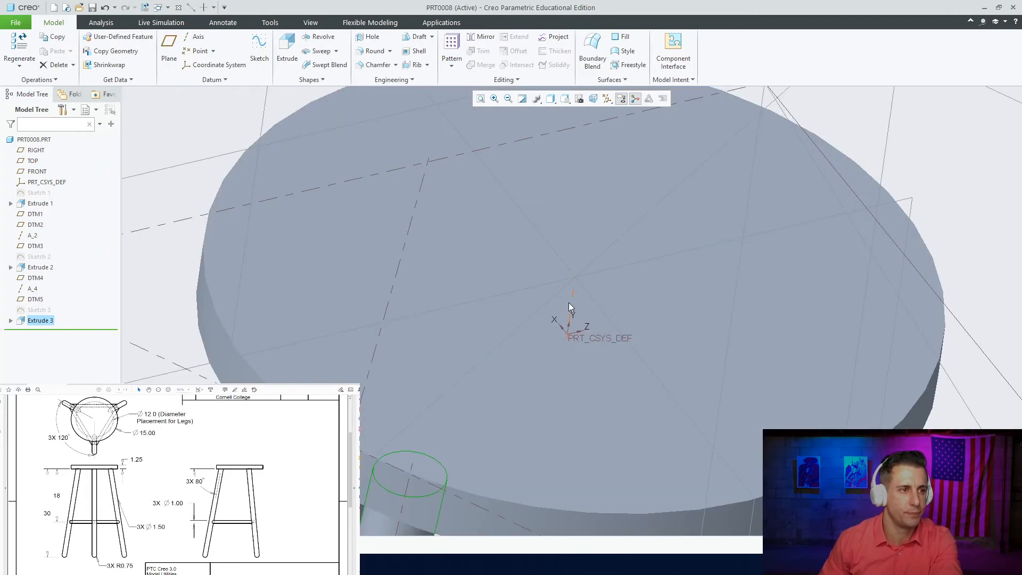
click(573, 296)
scroll(535, 304, up, 3)
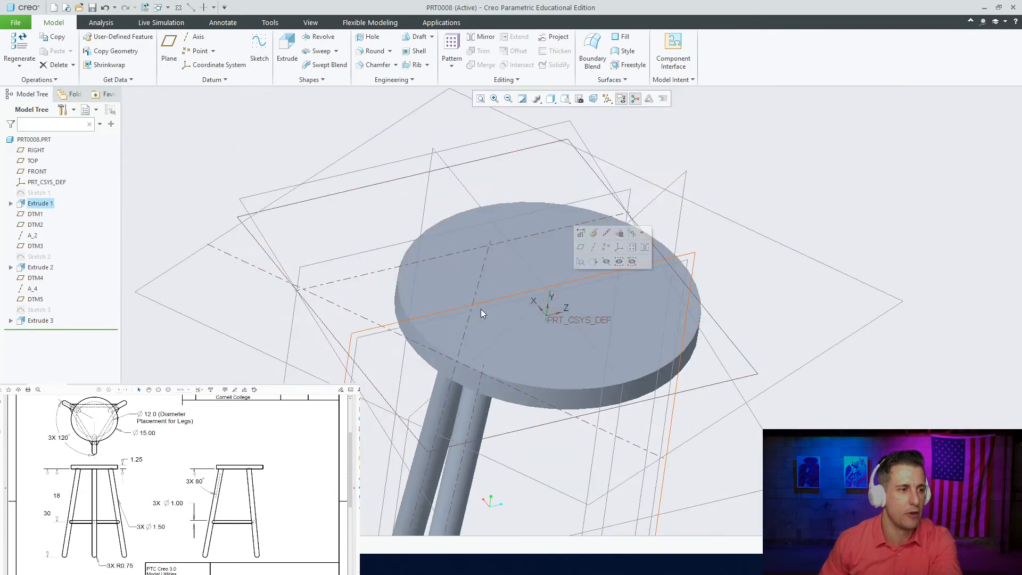
click(170, 51)
scroll(397, 223, up, 3)
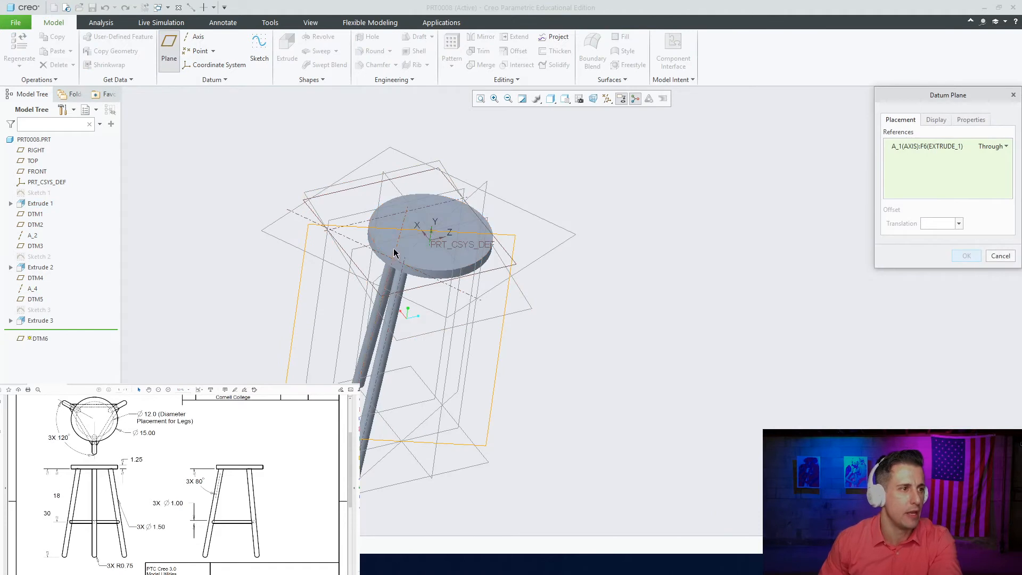
Add the second leg's vertical datum plane as an offset reference and set the new plane's rotation to 120°
middle_drag(394, 252, 365, 313)
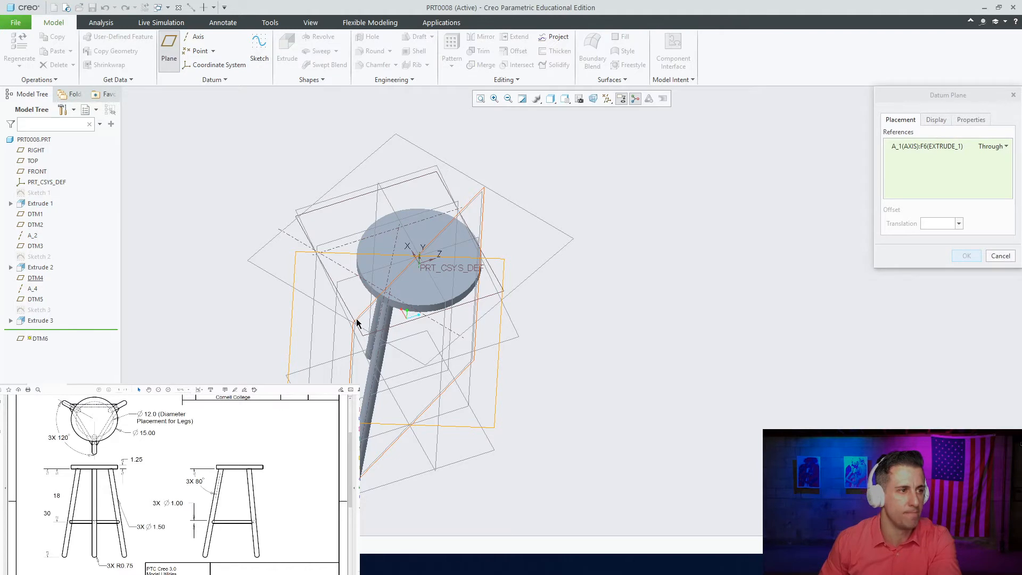
ctrl+click(356, 319)
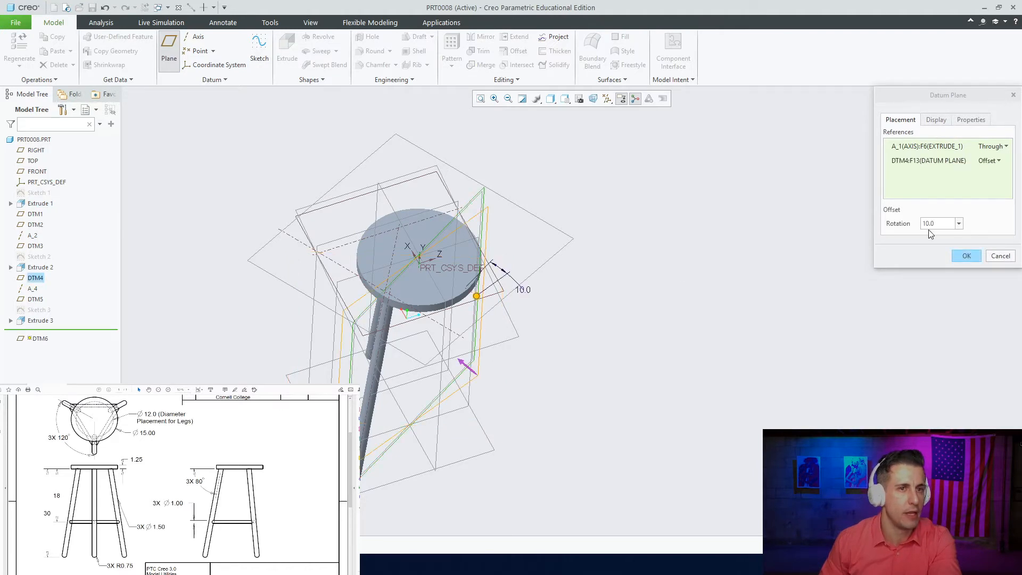
double_click(944, 224)
text(120)
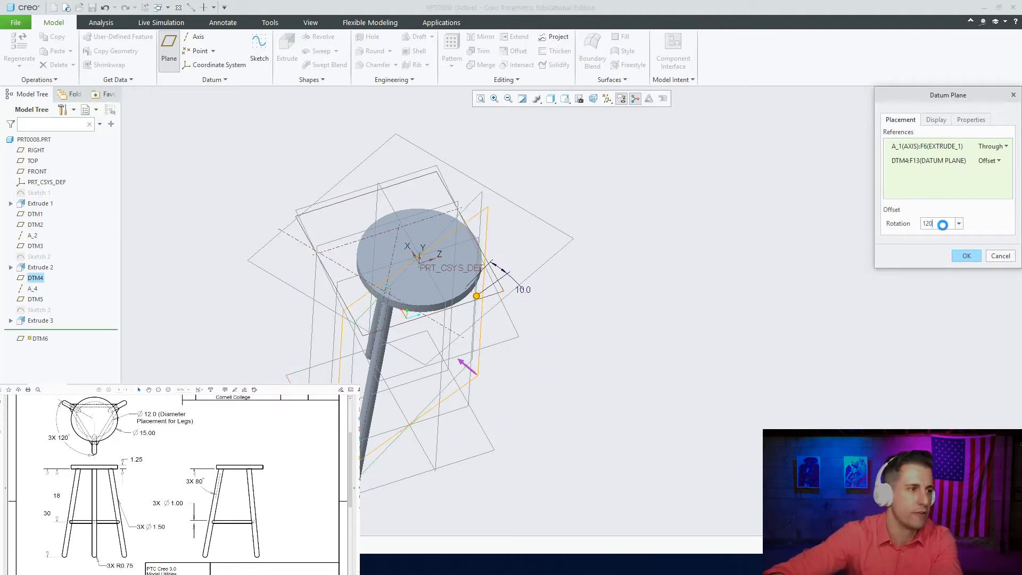
key(Return)
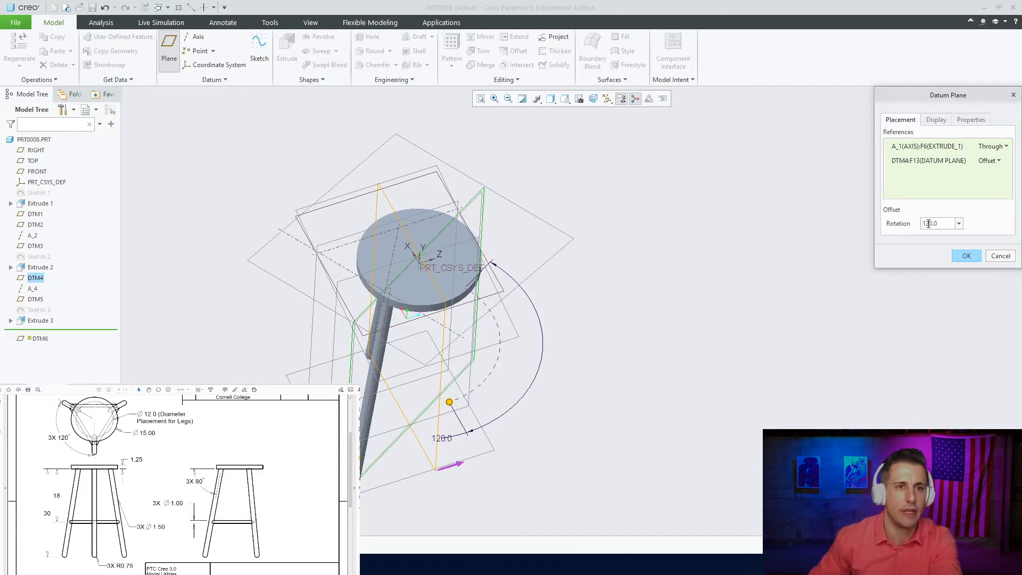
Reverse the third leg's datum plane by entering a negative 120° rotation about the seat's centre axis, and complete the plane
text(-)
key(Return)
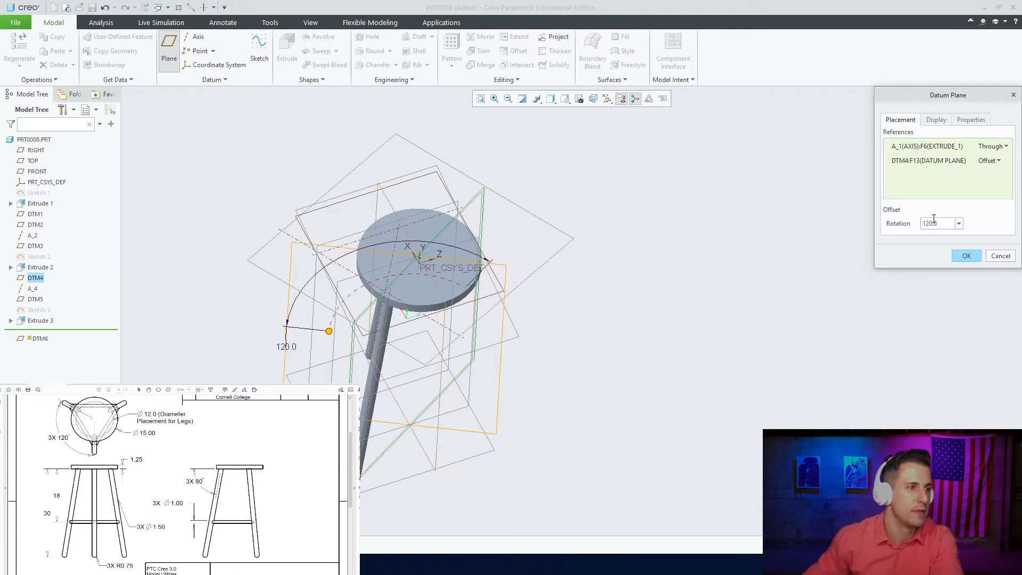
middle_drag(463, 253, 456, 377)
scroll(456, 378, down, 4)
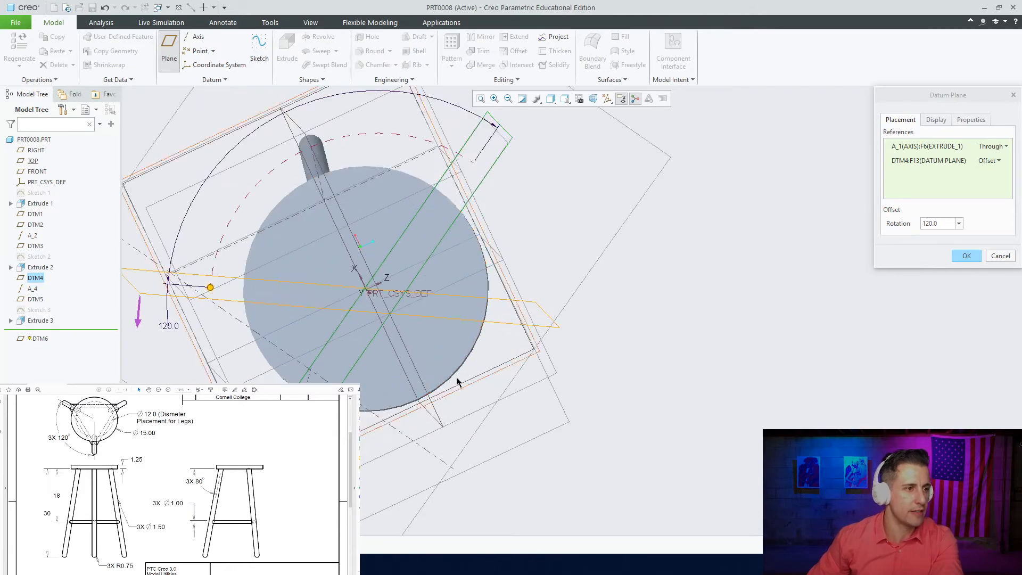
scroll(456, 308, down, 4)
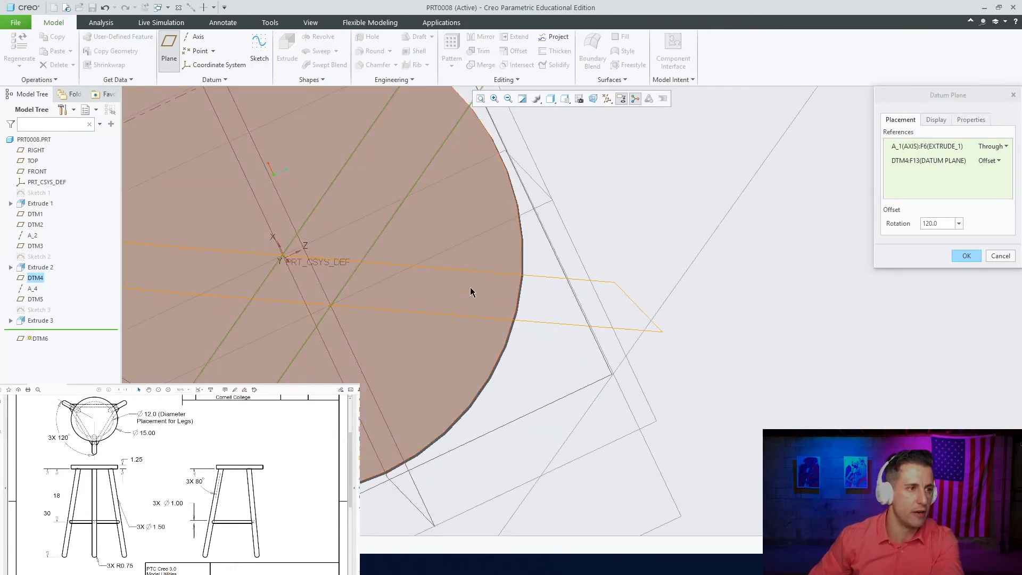
scroll(470, 289, up, 8)
middle_drag(478, 285, 479, 288)
click(974, 256)
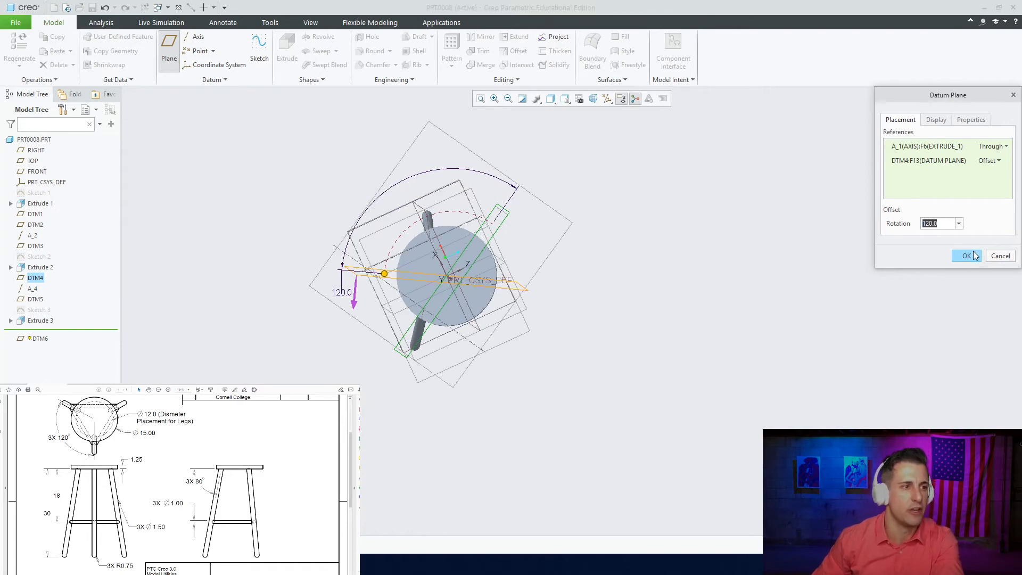
click(966, 255)
Start a datum axis normal to the new vertical plane, with the seat's underside and centre axis as offset references
middle_drag(636, 277, 554, 179)
scroll(551, 215, up, 5)
scroll(546, 203, down, 6)
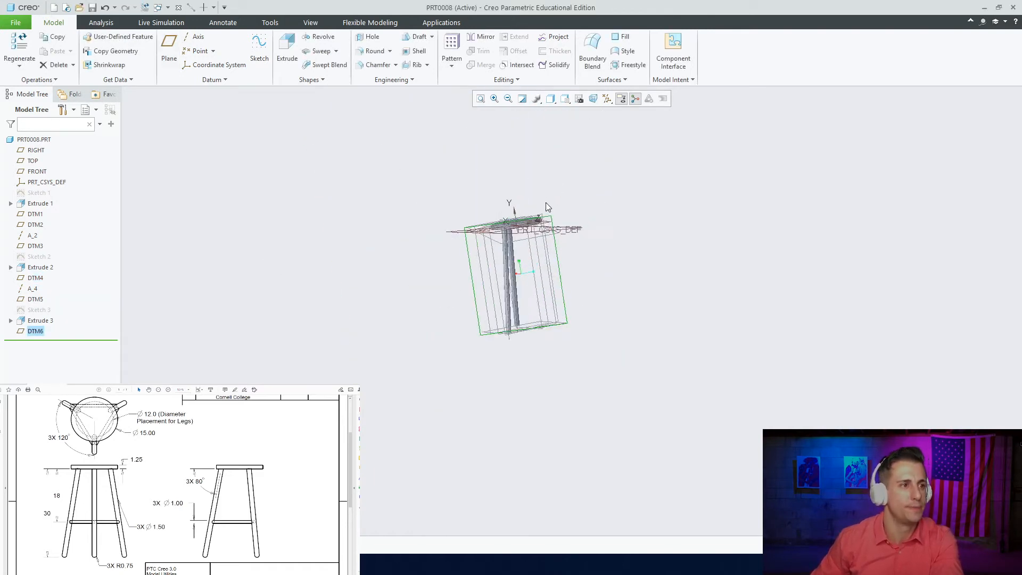
middle_drag(540, 213, 527, 190)
scroll(528, 227, down, 5)
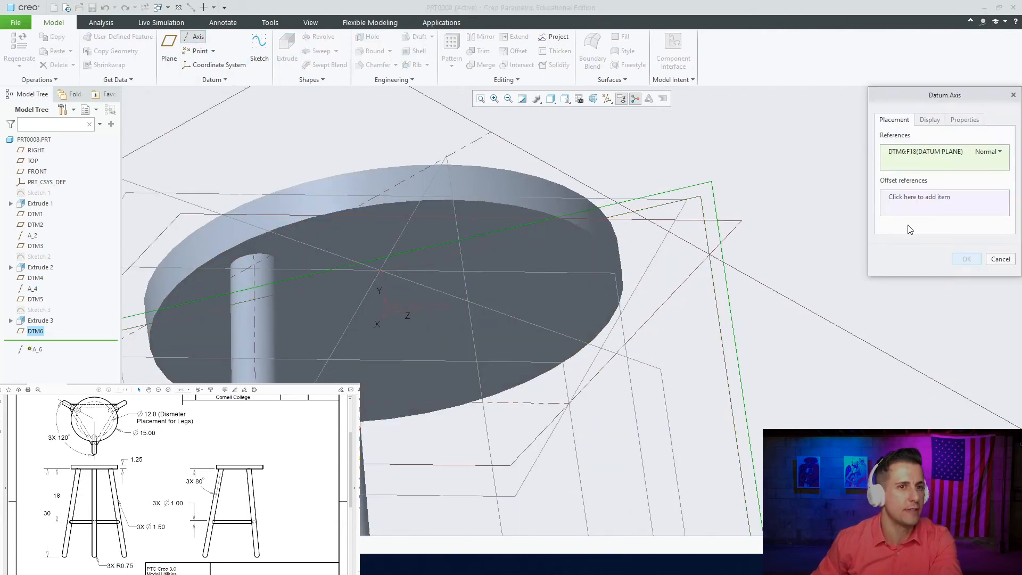
scroll(776, 242, up, 5)
middle_drag(775, 245, 748, 295)
drag(600, 461, 703, 431)
scroll(665, 357, down, 5)
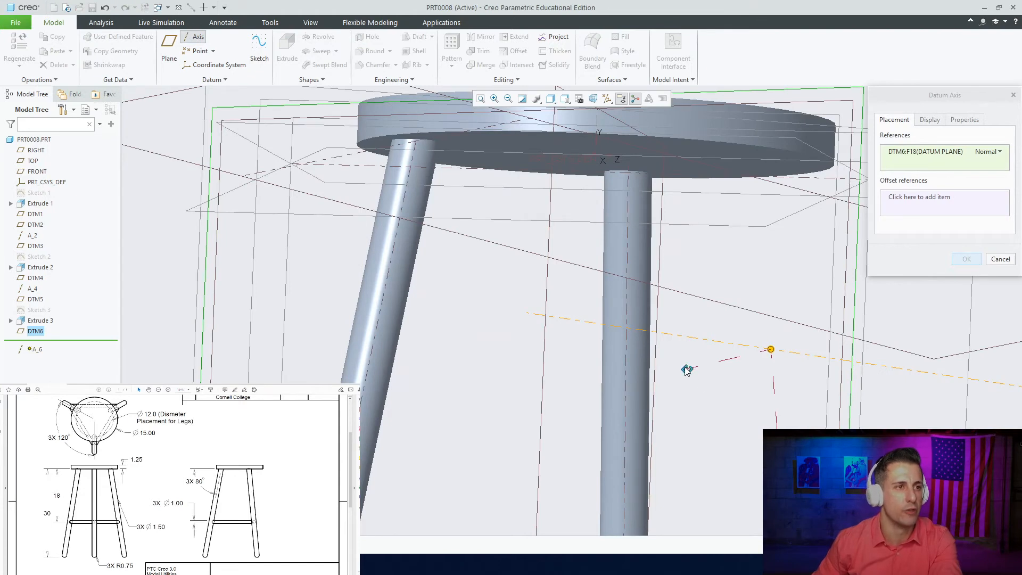
drag(730, 154, 778, 149)
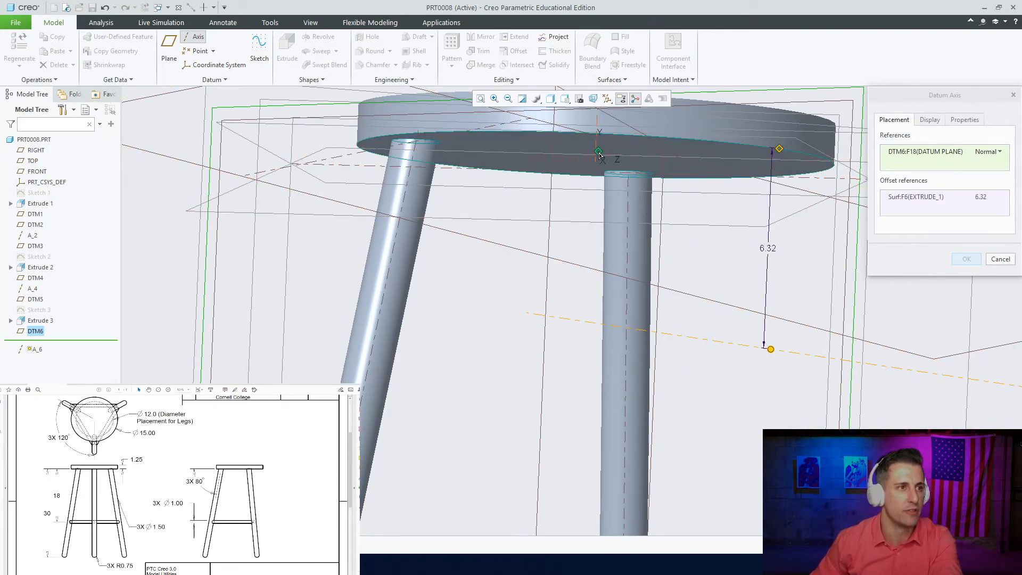
drag(594, 149, 587, 354)
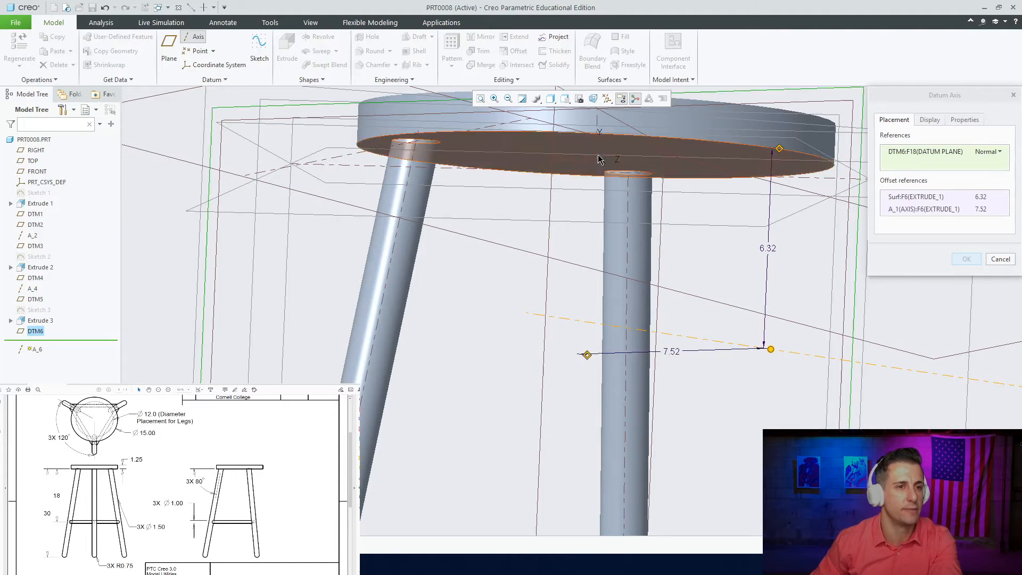
Set the axis offsets to 0 from the seat's underside and 6 from the centre axis, and complete the axis
click(991, 195)
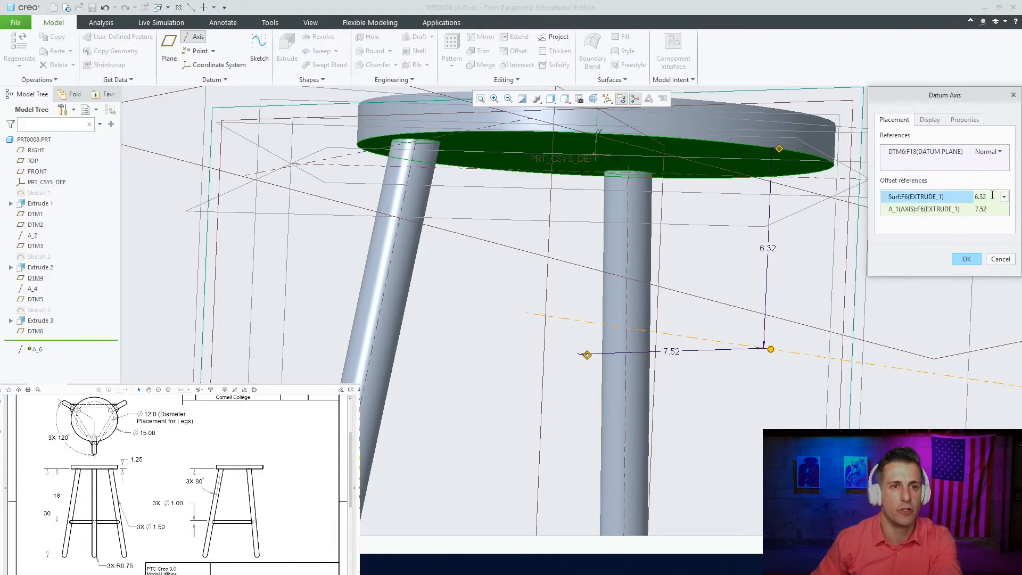
text(0)
key(Return)
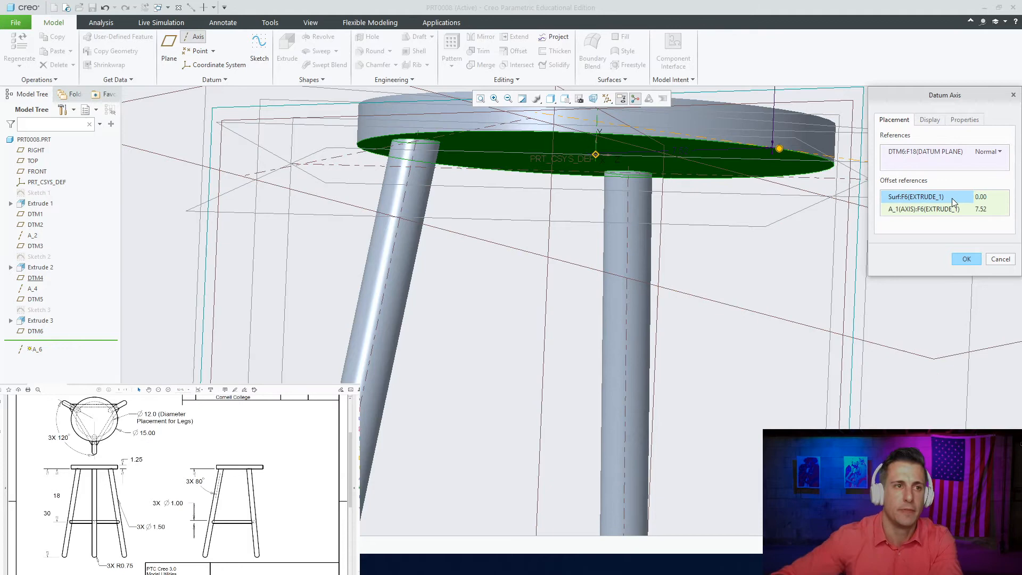
click(987, 209)
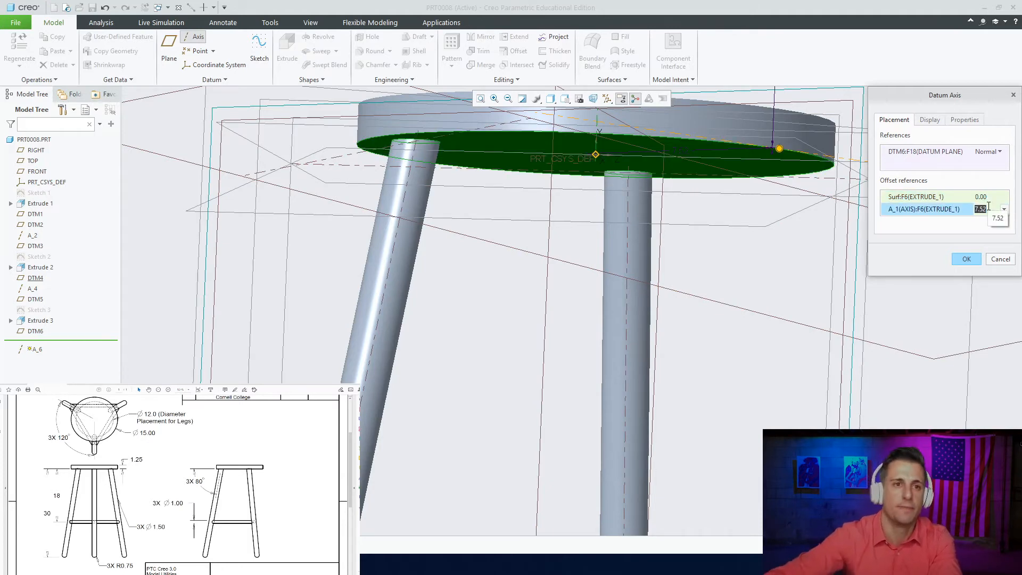
text(6)
key(Return)
click(966, 259)
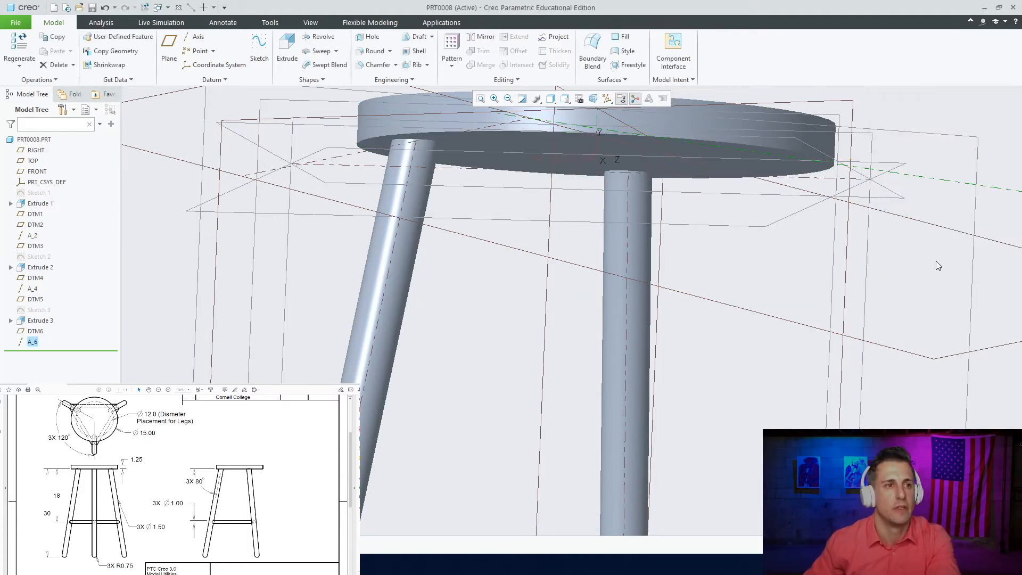
Start a datum plane through the new axis, offset from the seat's underside with a rotation of 10°
middle_drag(935, 261, 777, 266)
click(169, 51)
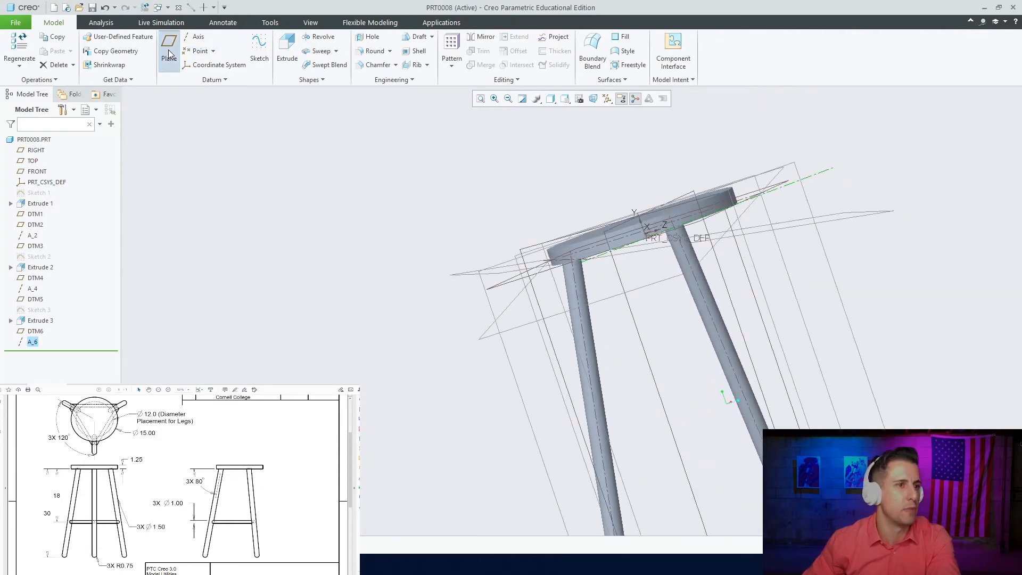
middle_drag(649, 205, 762, 232)
ctrl+click(628, 197)
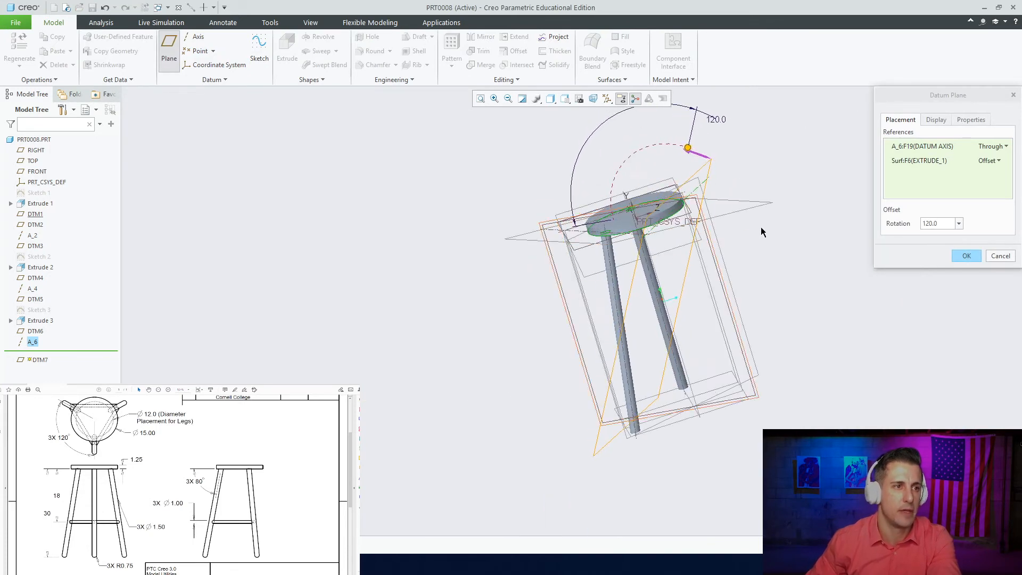
double_click(939, 226)
text(10)
key(Return)
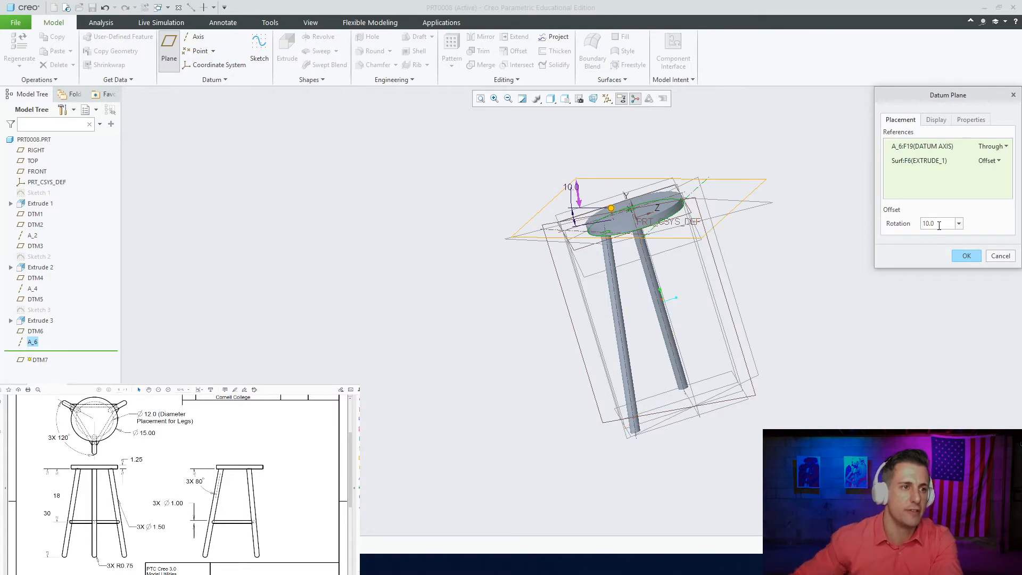
Reverse the plane's tilt by setting its rotation to -10°, and complete the datum plane
middle_drag(580, 242, 631, 234)
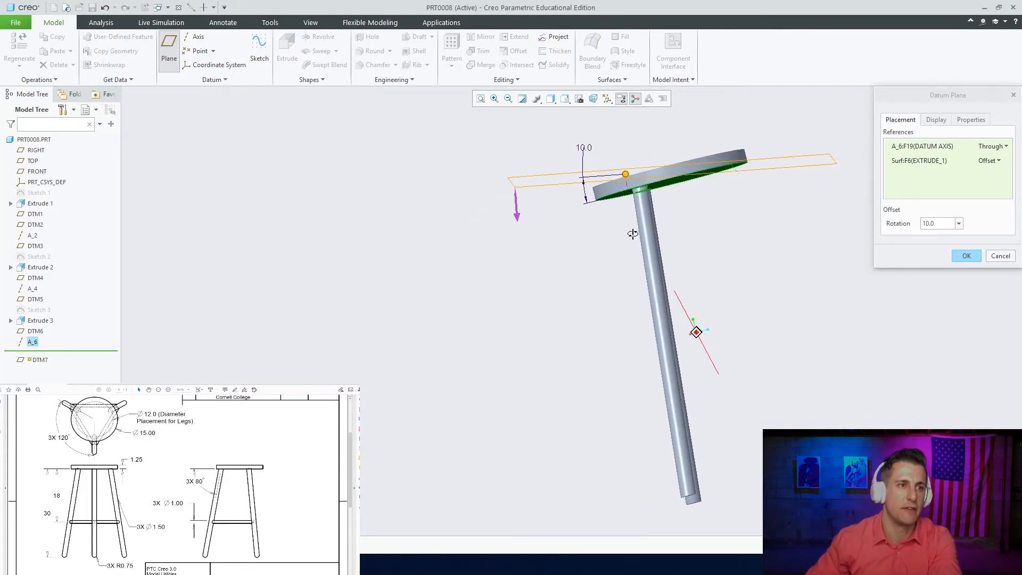
double_click(938, 223)
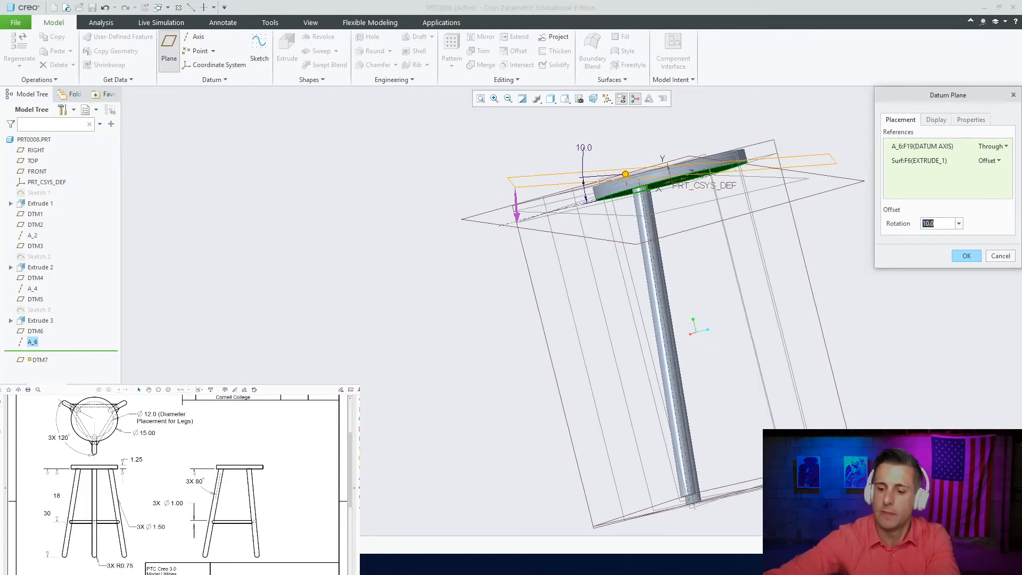
text(-10)
key(Return)
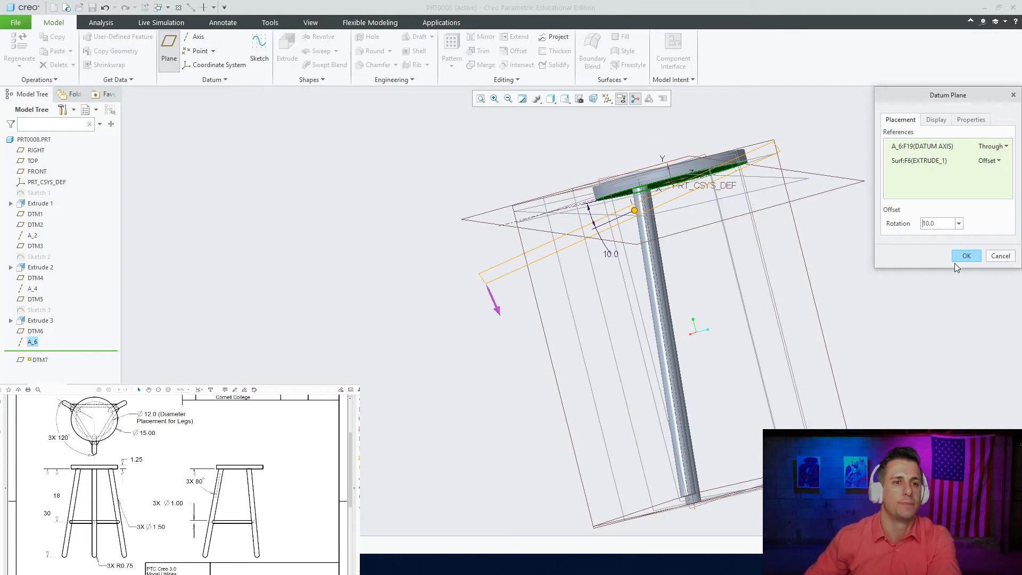
click(966, 256)
Start a sketch on the tilted plane and add the third leg's vertical datum plane and new axis as sketch references
middle_drag(828, 228, 722, 173)
scroll(736, 166, up, 3)
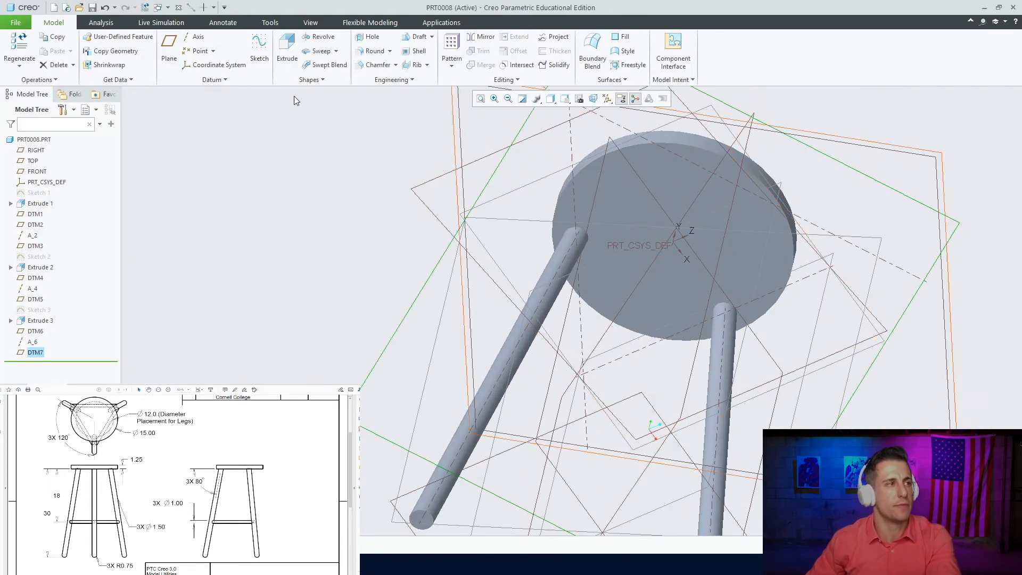
click(256, 47)
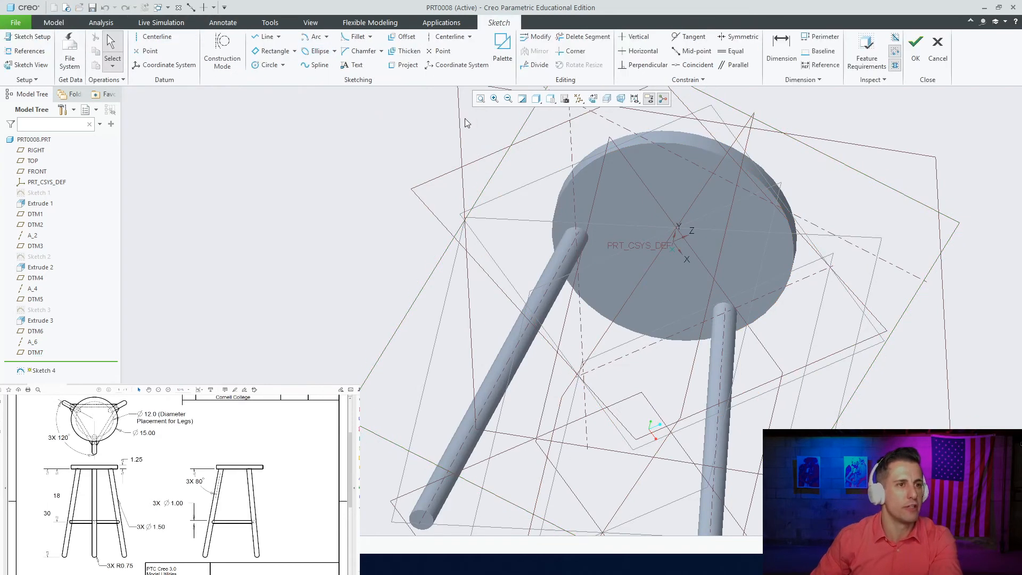
click(31, 50)
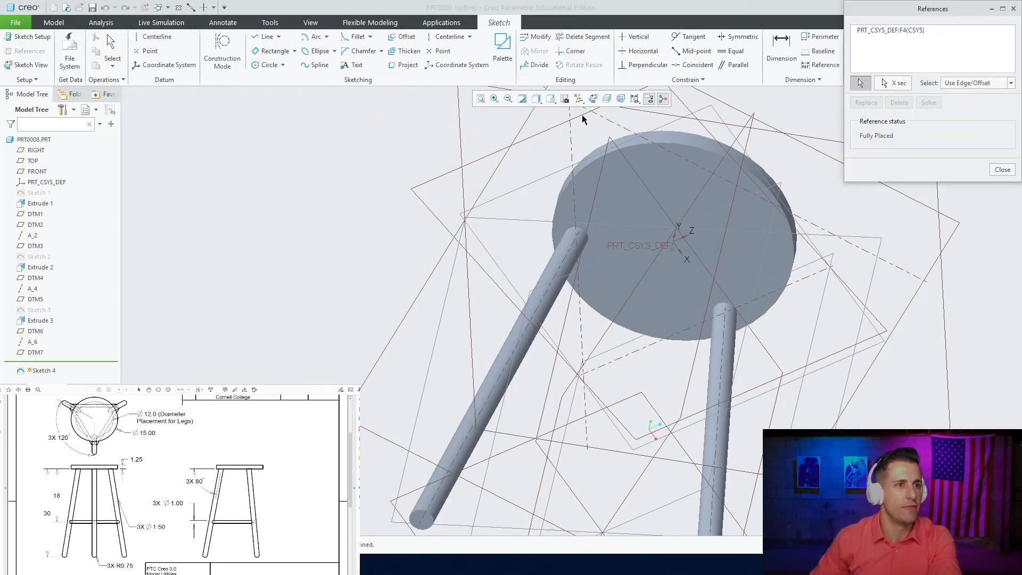
click(720, 165)
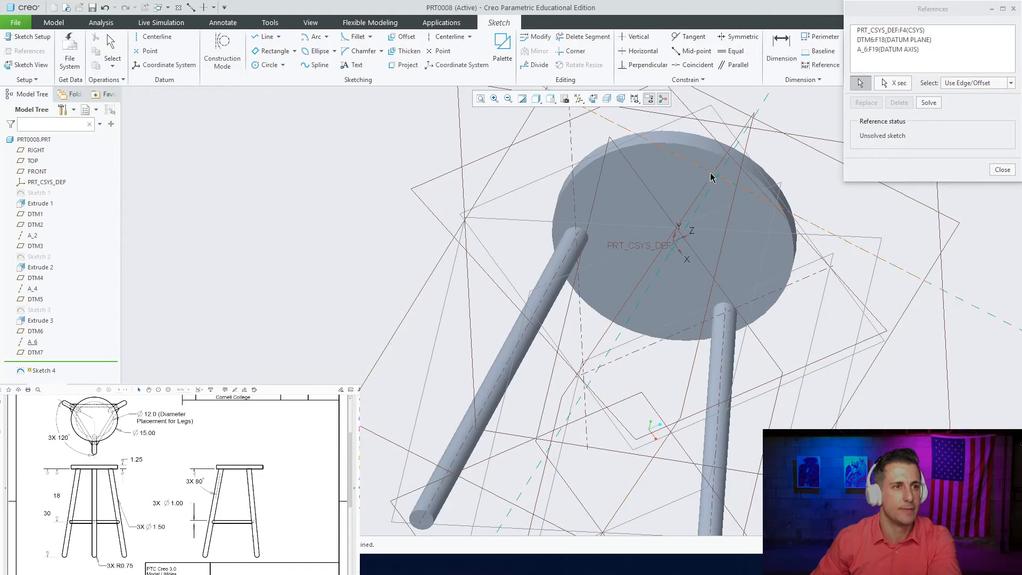
scroll(720, 171, up, 5)
scroll(720, 170, down, 2)
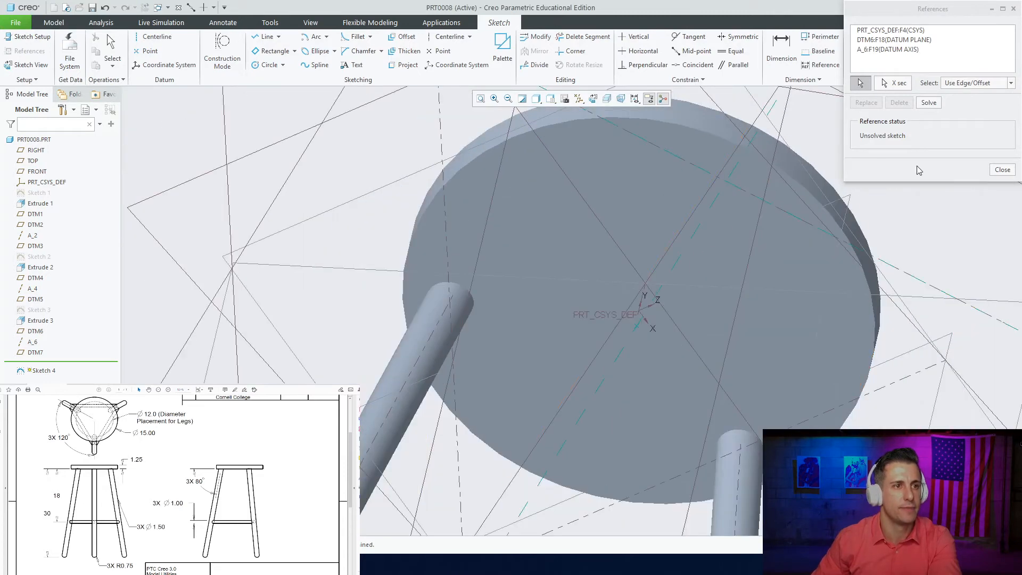
click(928, 103)
click(1002, 170)
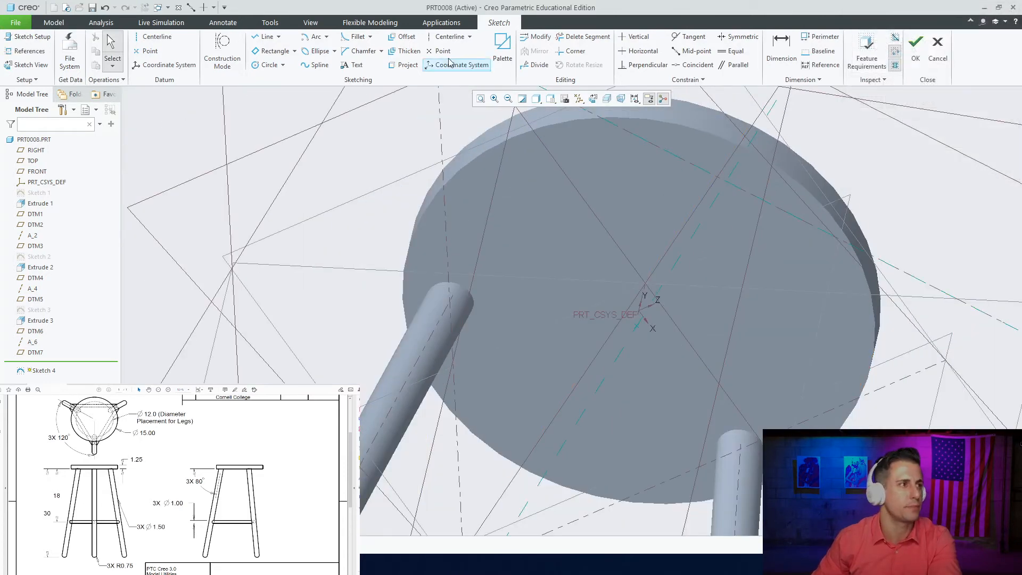
Sketch a circle centred on the intersection of the two references, set its diameter to 1.5, and finish the sketch
click(268, 65)
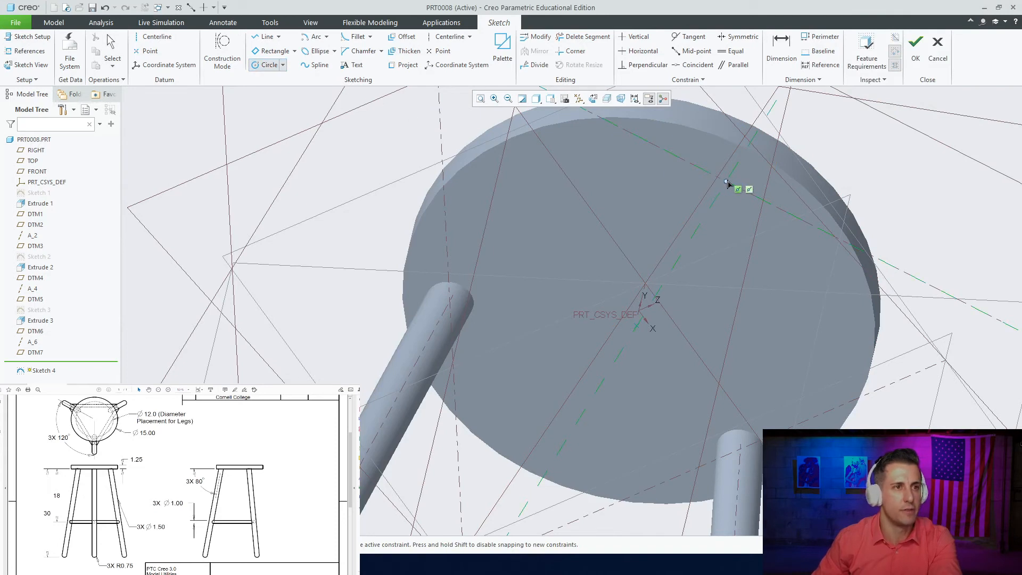
click(711, 168)
middle_click(686, 159)
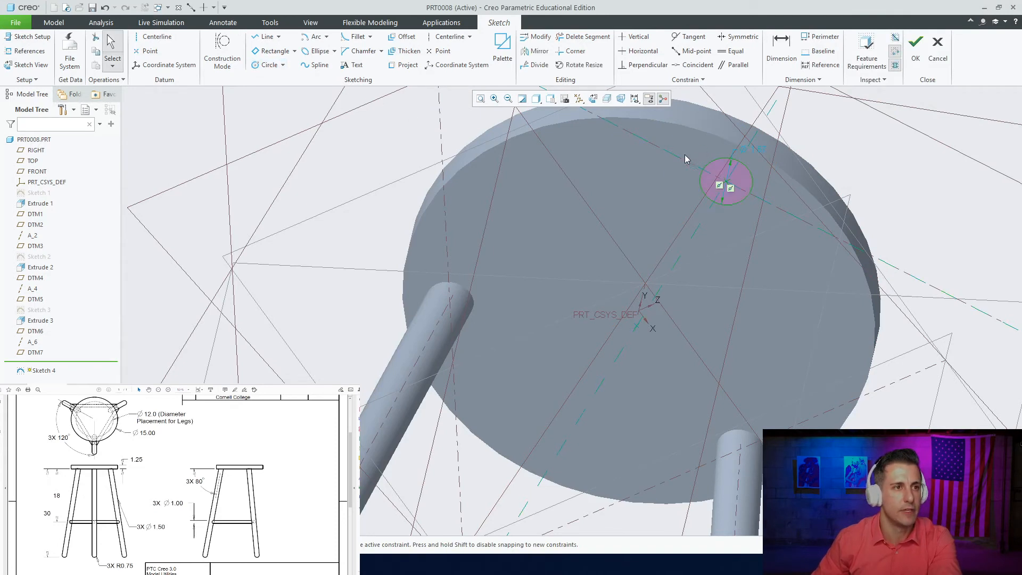
double_click(763, 148)
text(1.5)
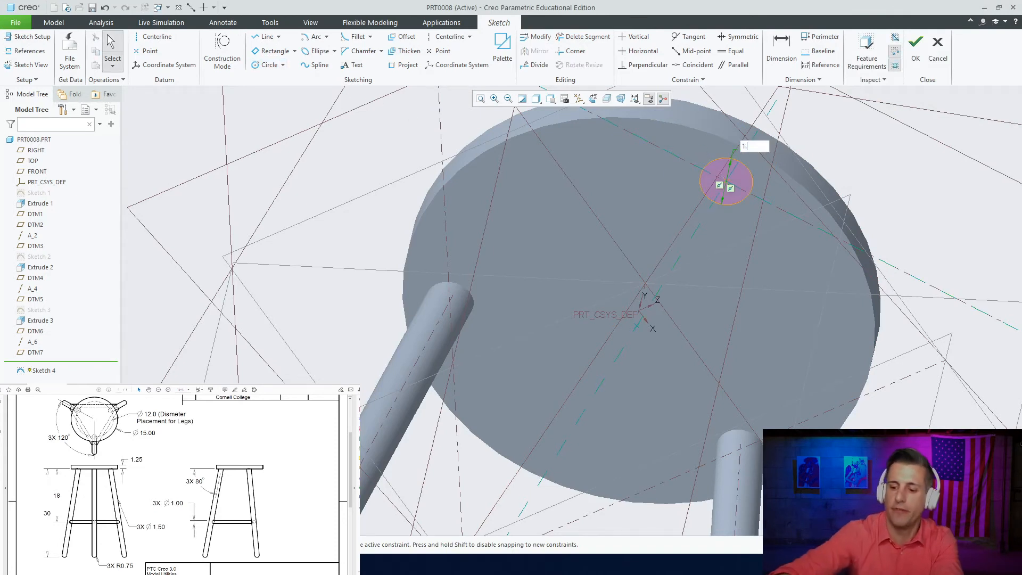
key(Return)
click(915, 50)
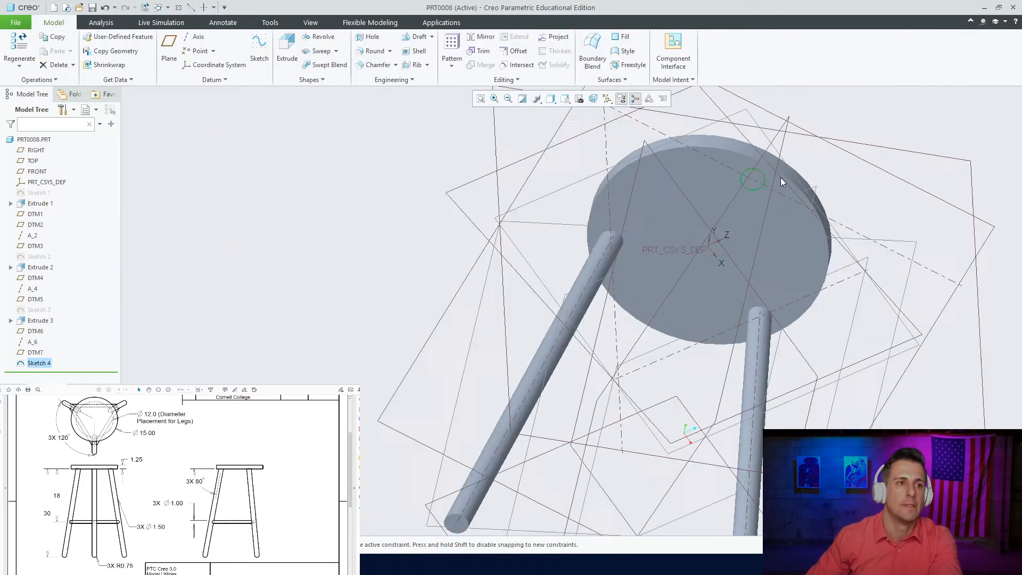
Extrude the circle downward with its depth set to To Selected, ending at the floor-level datum plane DTM2
mouse_move(780, 177)
middle_down()
mouse_move(778, 207)
mouse_move(805, 242)
middle_up()
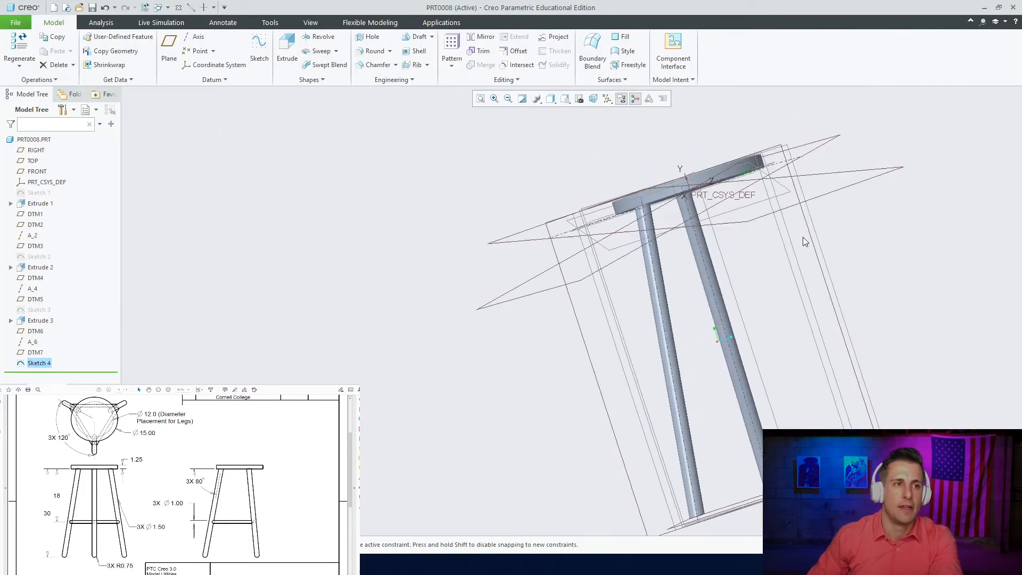
click(287, 45)
click(134, 79)
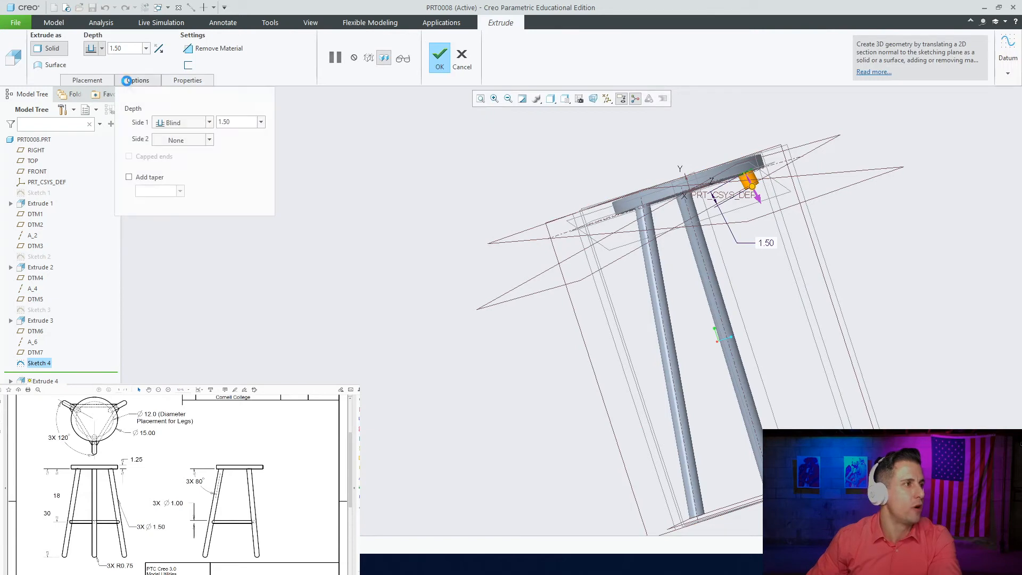
click(134, 80)
click(102, 48)
click(91, 140)
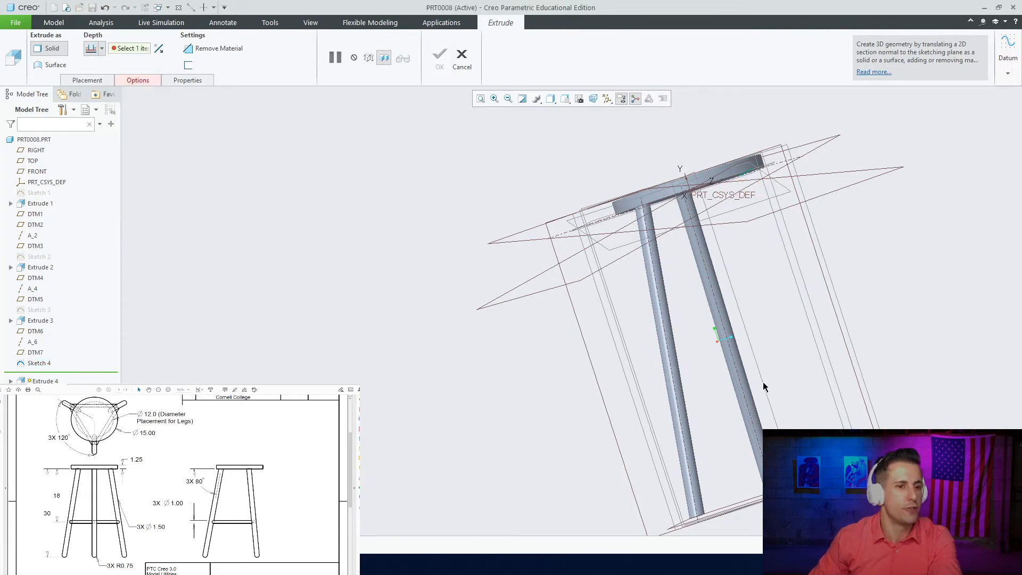
click(35, 224)
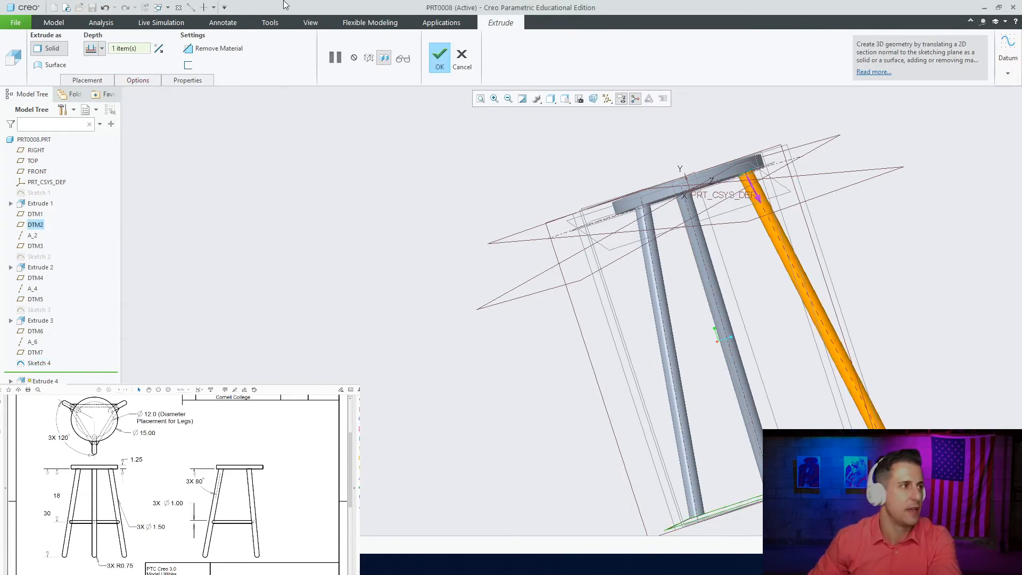
Set the third leg extrusion's second-side depth to To Next and complete the feature
click(137, 80)
click(207, 165)
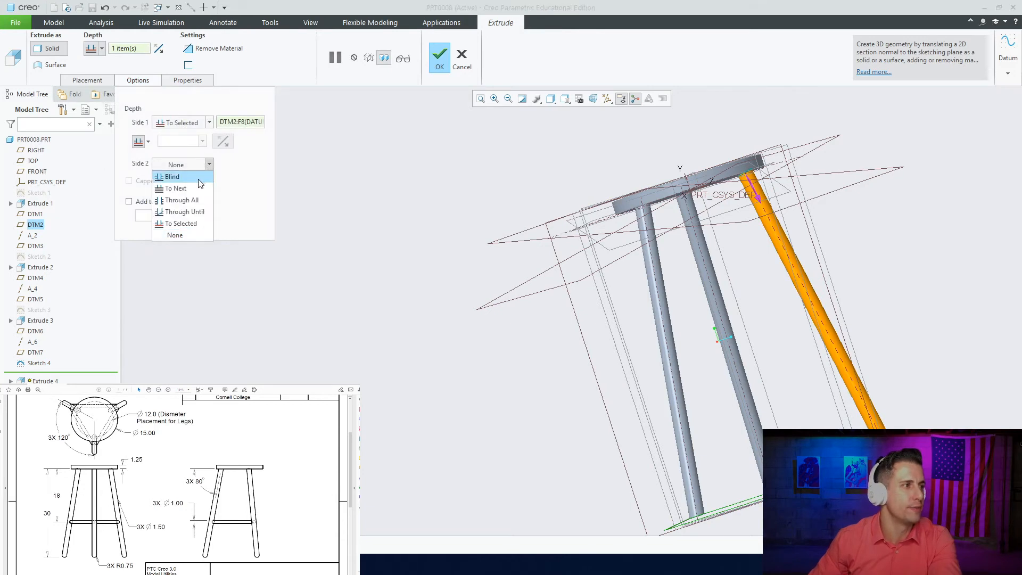
click(193, 189)
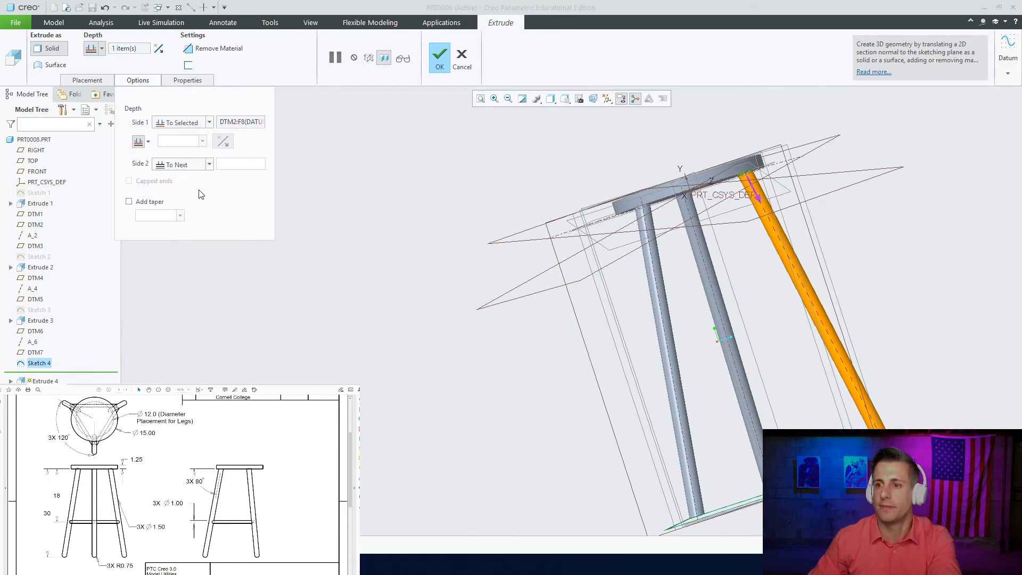
click(439, 58)
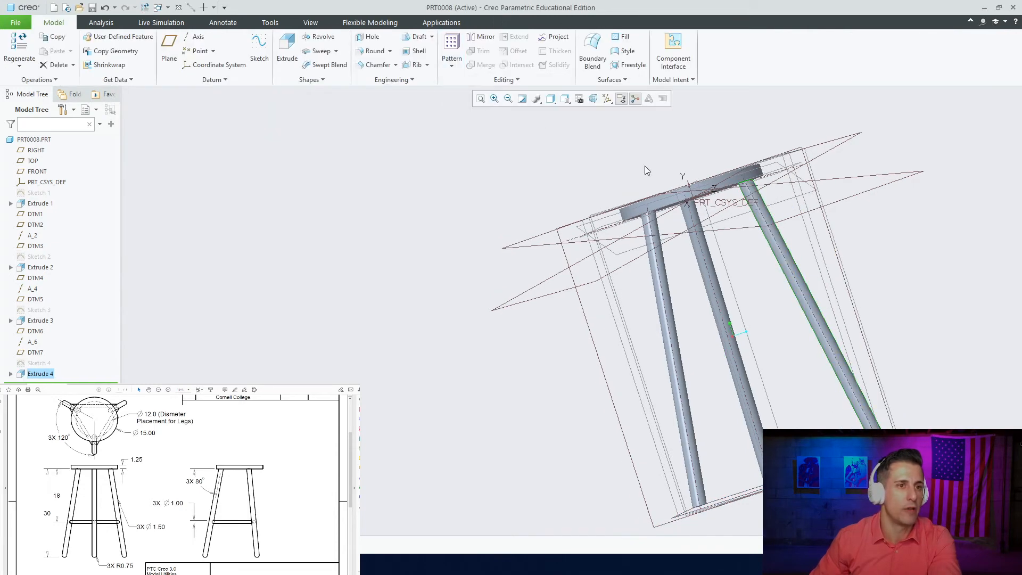
Hide all datum entities and examine the stool's seat and three legs from several angles, including underneath
scroll(644, 165, down, 3)
middle_drag(644, 165, 796, 228)
scroll(778, 281, up, 3)
scroll(796, 228, down, 3)
click(607, 98)
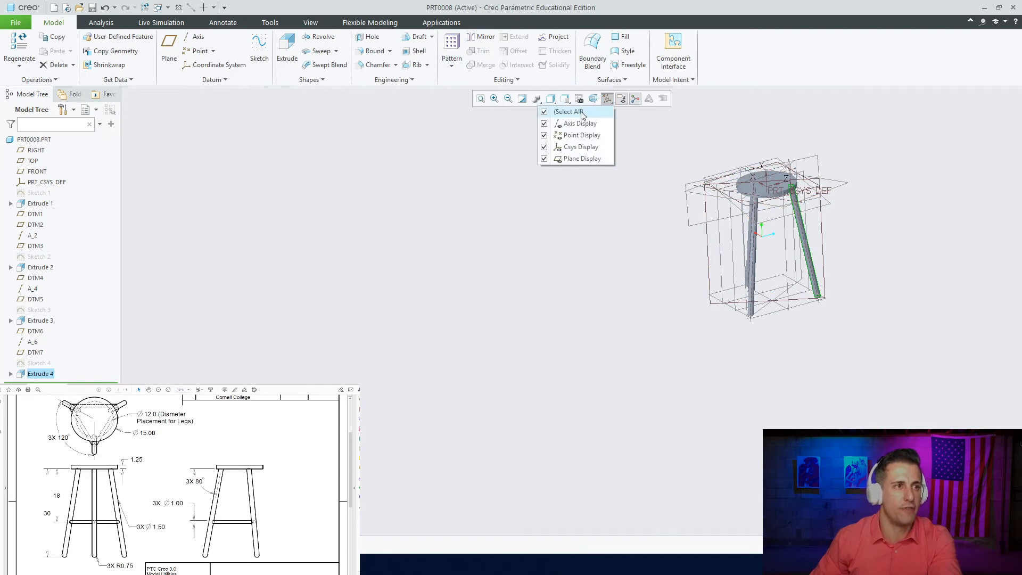
click(591, 116)
scroll(808, 209, up, 3)
mouse_move(794, 212)
middle_down()
mouse_move(775, 235)
mouse_move(776, 183)
mouse_move(778, 209)
middle_up()
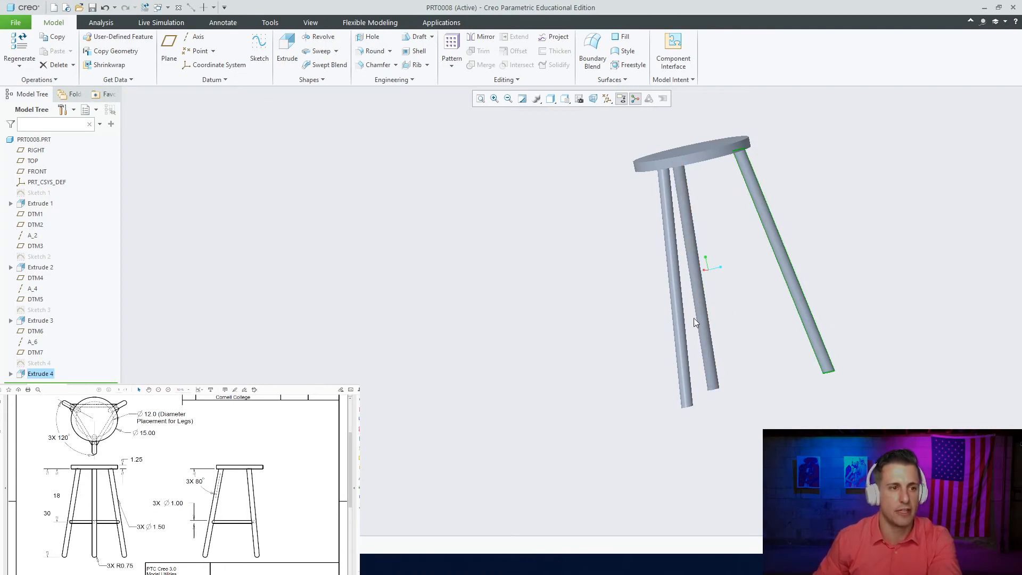
mouse_move(746, 301)
middle_down()
mouse_move(723, 317)
mouse_move(668, 290)
middle_up()
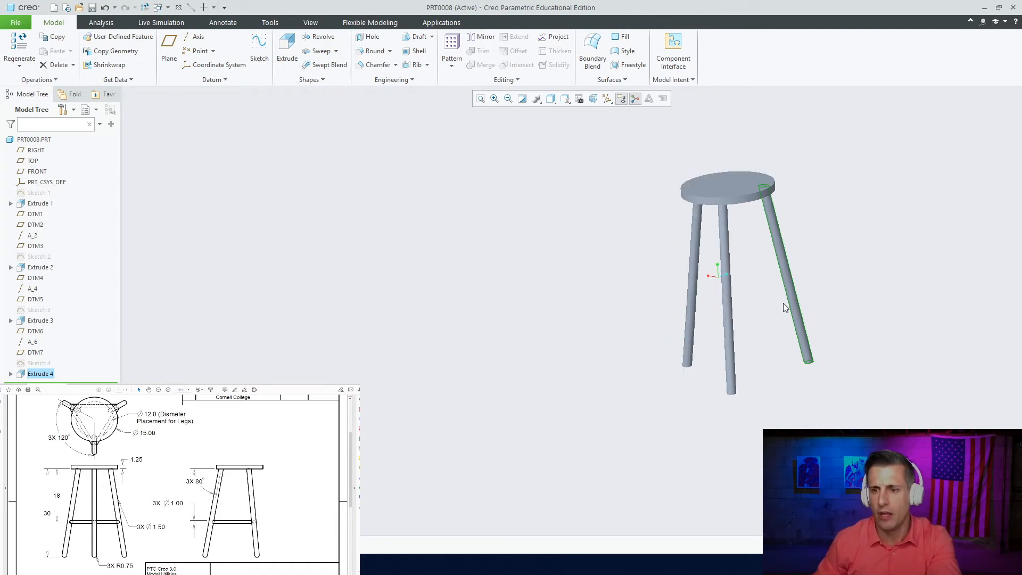
middle_drag(785, 306, 745, 255)
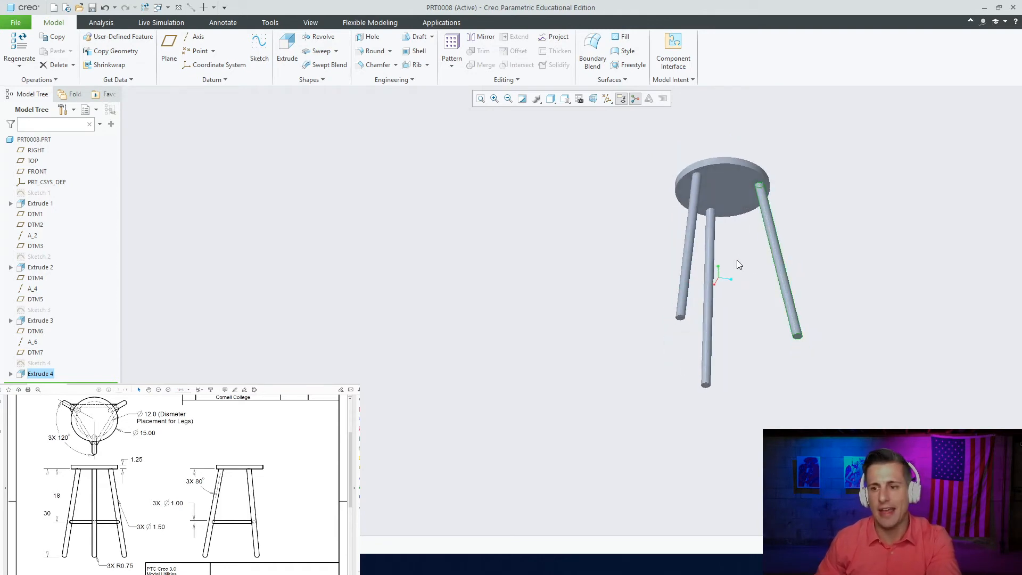
Turn the display of all datum planes, axes, points and coordinate systems back on
click(607, 99)
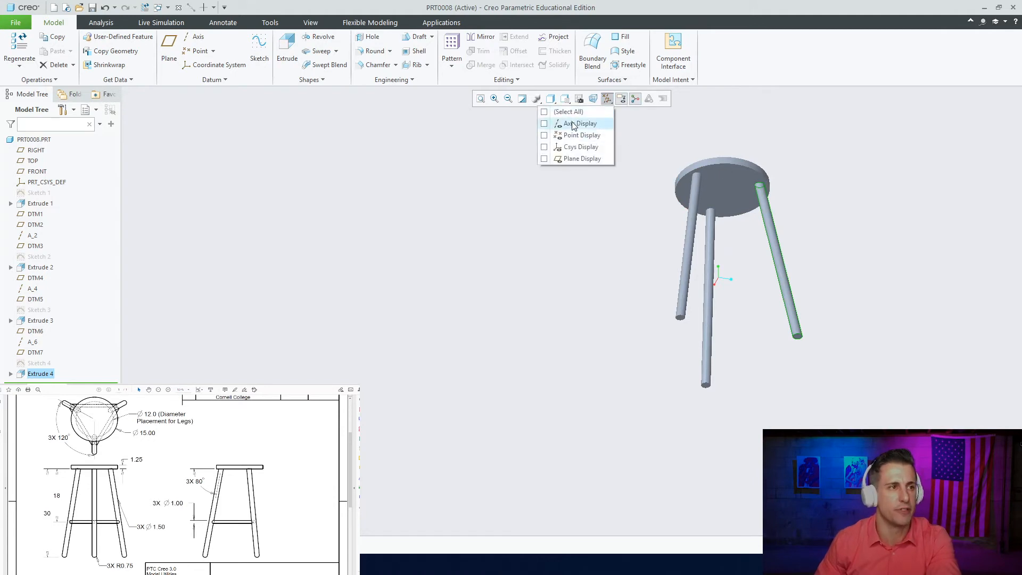
click(595, 159)
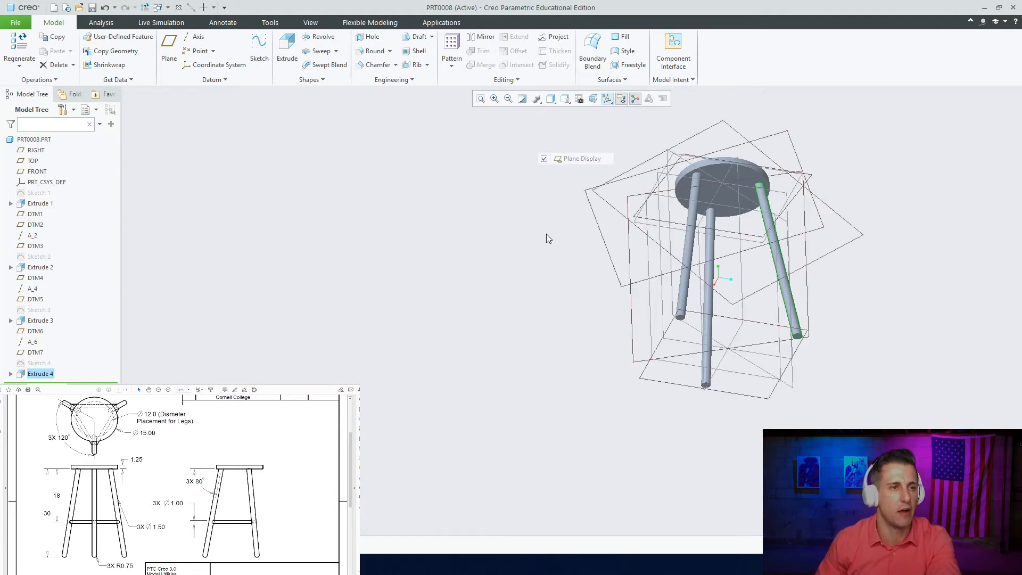
scroll(532, 229, up, 5)
click(607, 98)
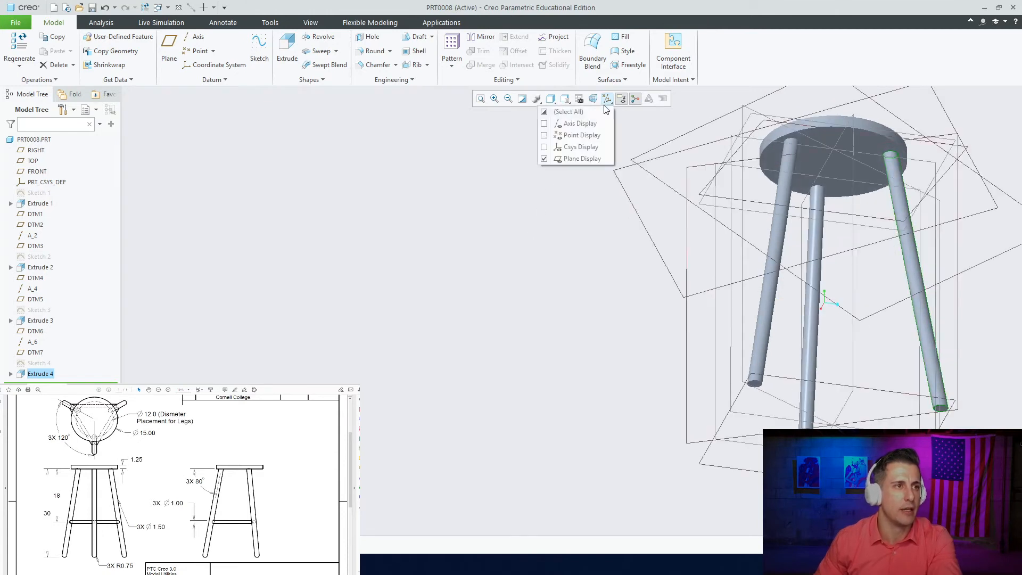
click(590, 112)
click(591, 112)
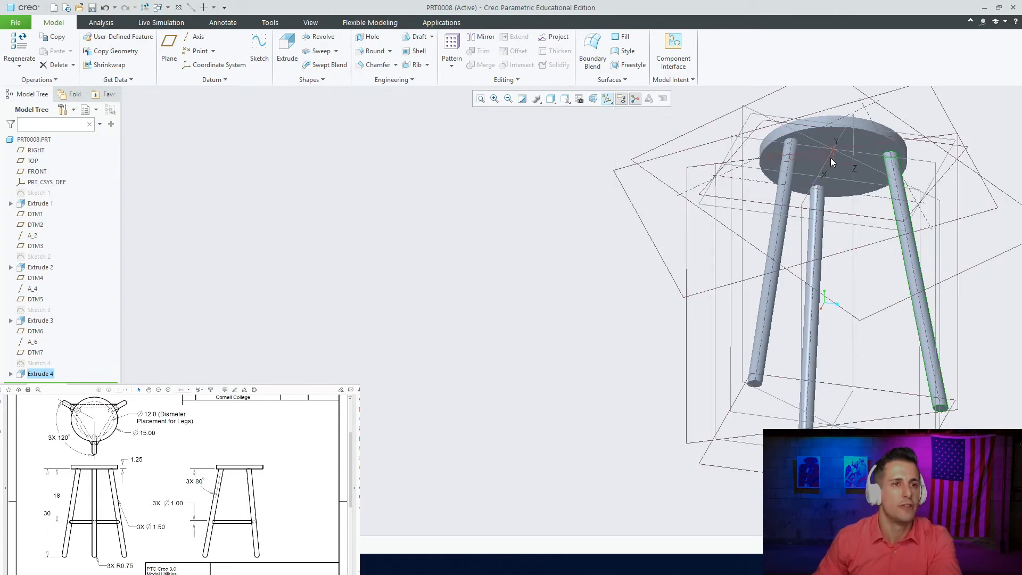
Create a datum plane offset 18 downward from the underside of the seat
click(832, 138)
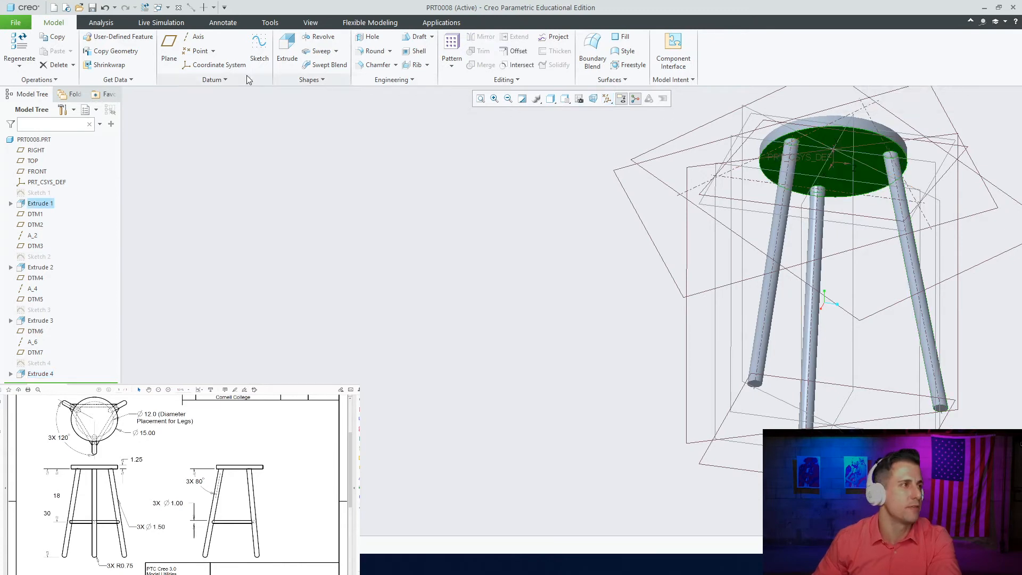
click(169, 50)
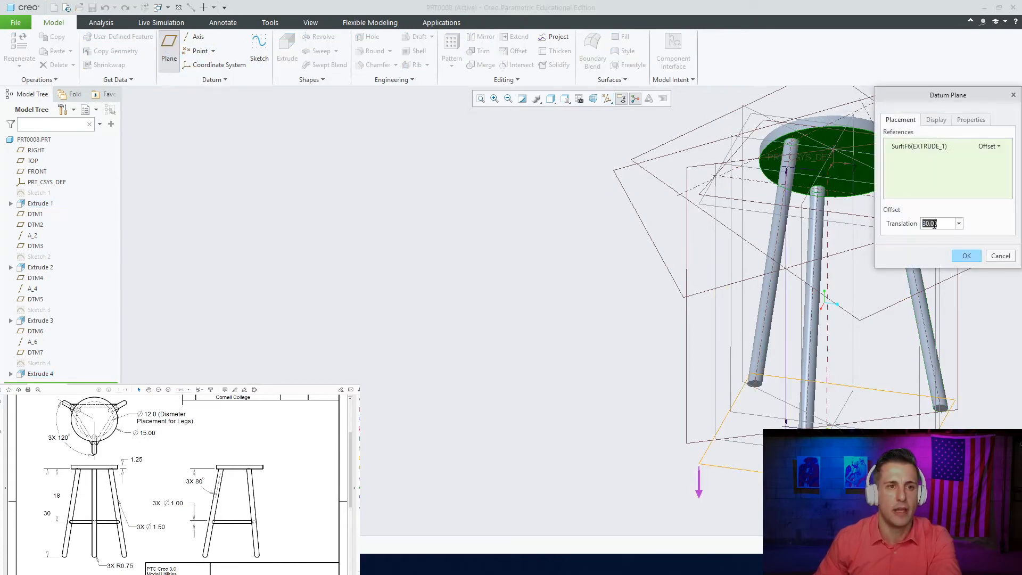
text(18)
key(Return)
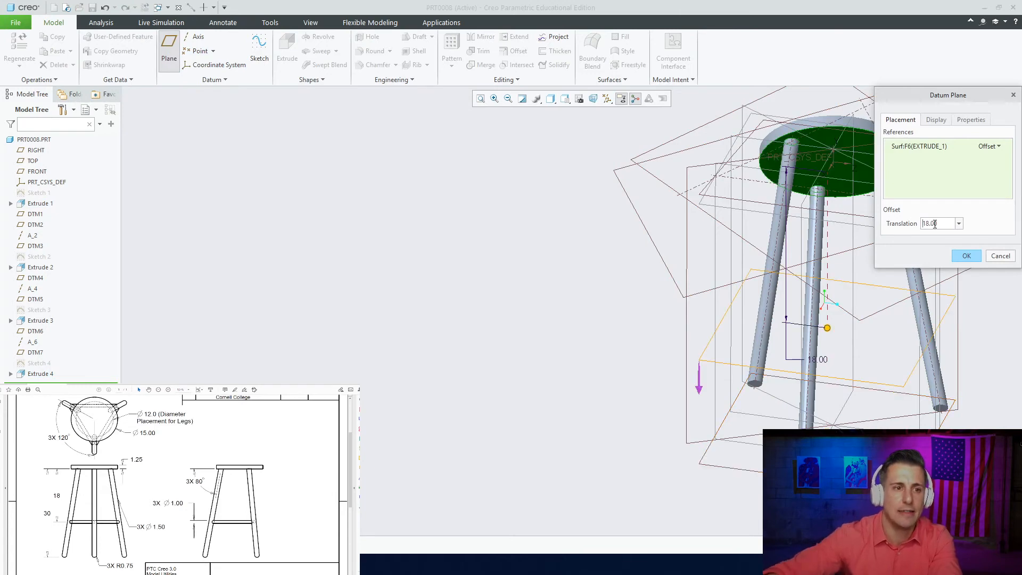
scroll(718, 350, down, 3)
middle_drag(691, 319, 726, 365)
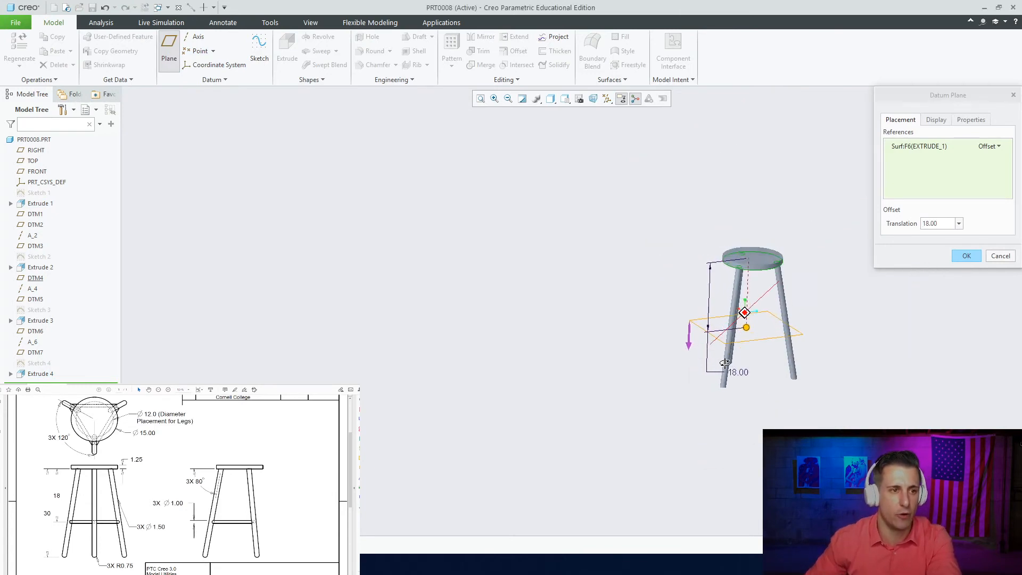
scroll(730, 348, up, 4)
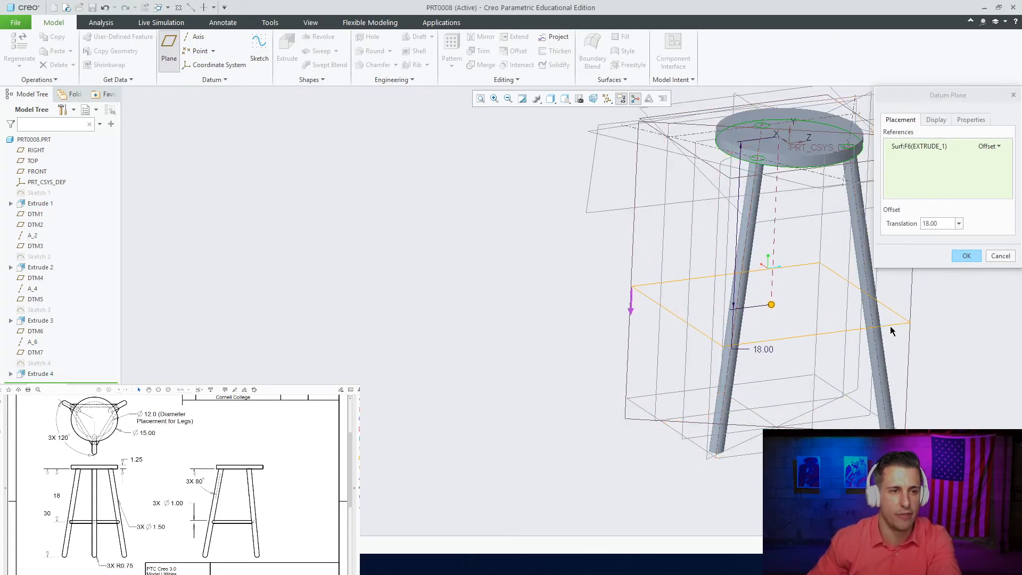
click(966, 256)
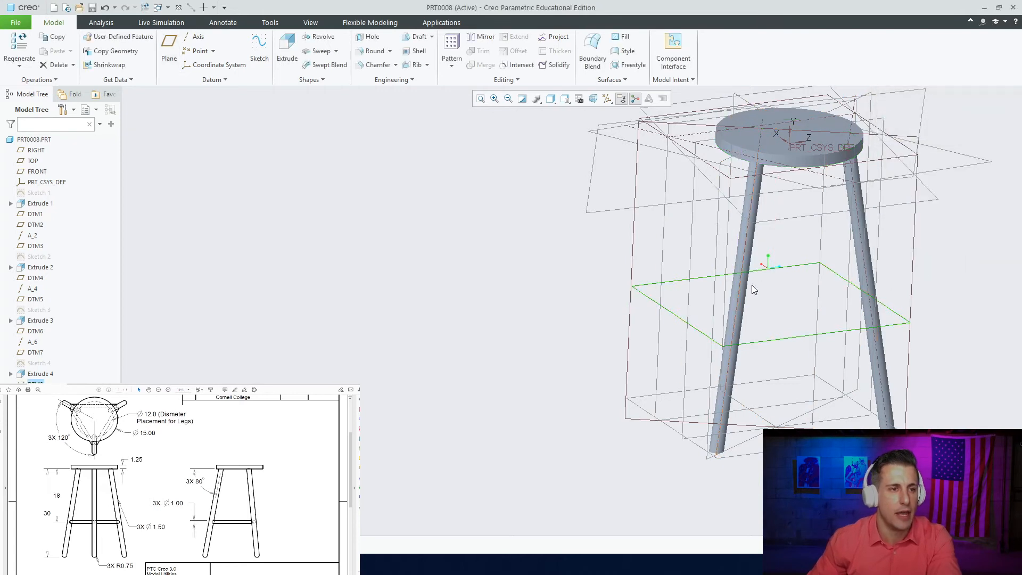
Define a datum point where the new 18-offset plane intersects the axis of the second leg (Extrude 3)
middle_drag(755, 314, 747, 321)
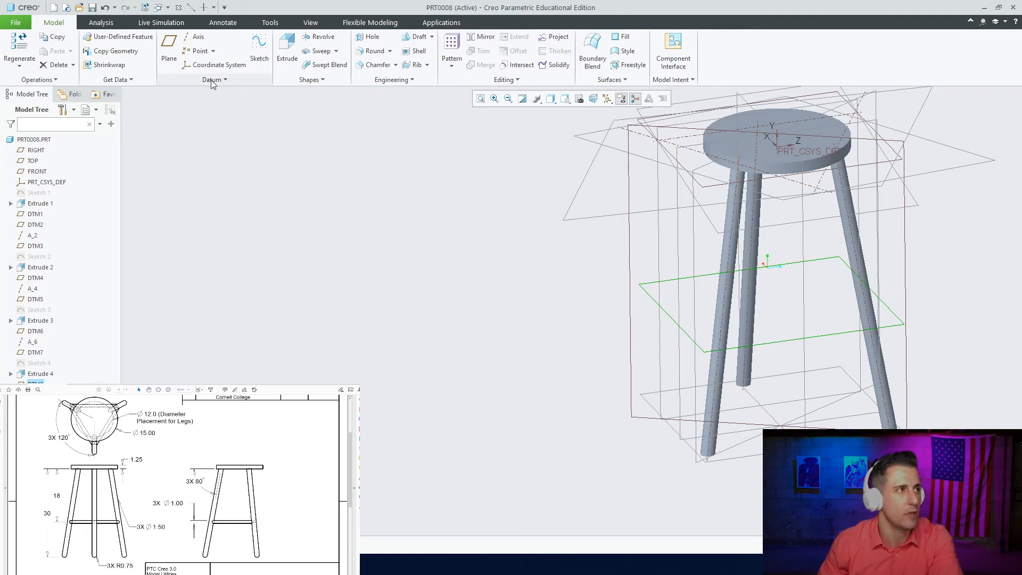
click(193, 53)
click(782, 309)
scroll(381, 205, down, 5)
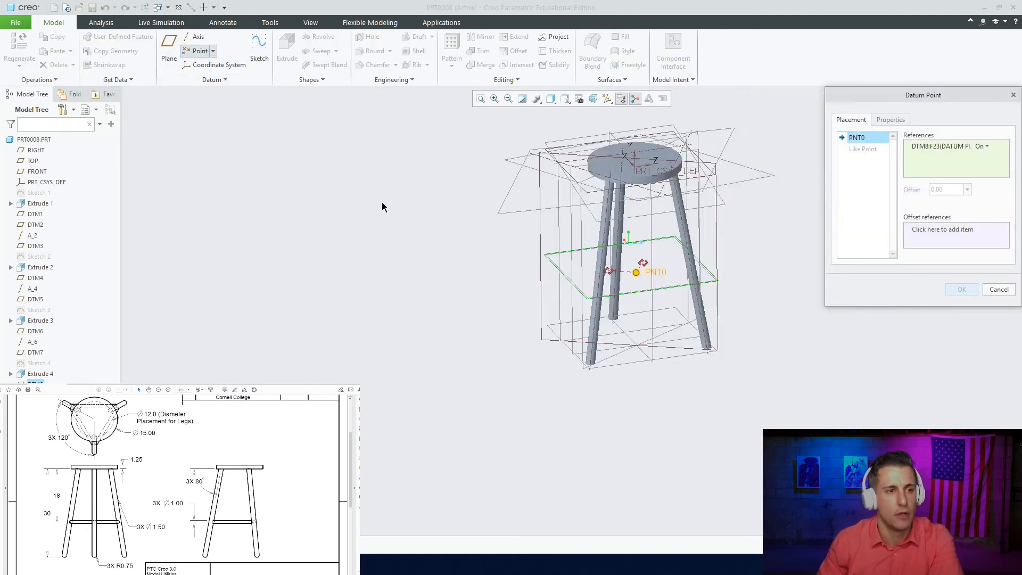
scroll(631, 295, up, 2)
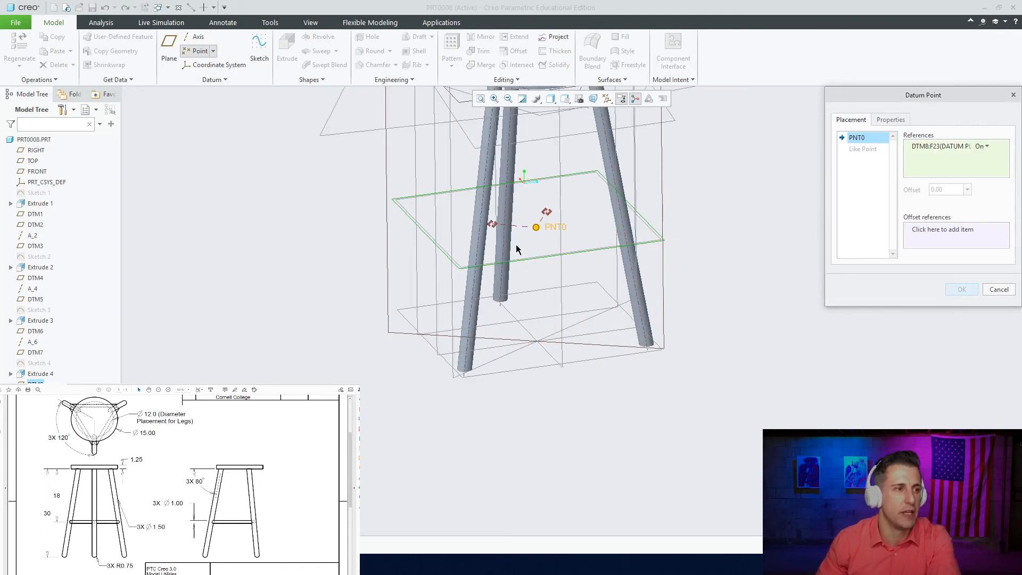
scroll(508, 248, up, 1)
scroll(484, 245, down, 1)
scroll(484, 248, up, 3)
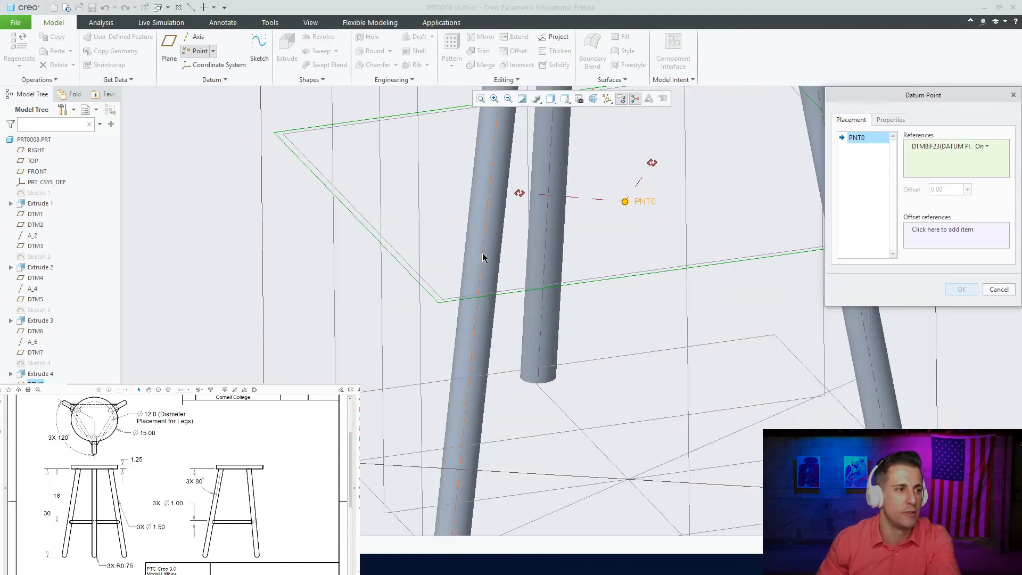
ctrl+click(483, 258)
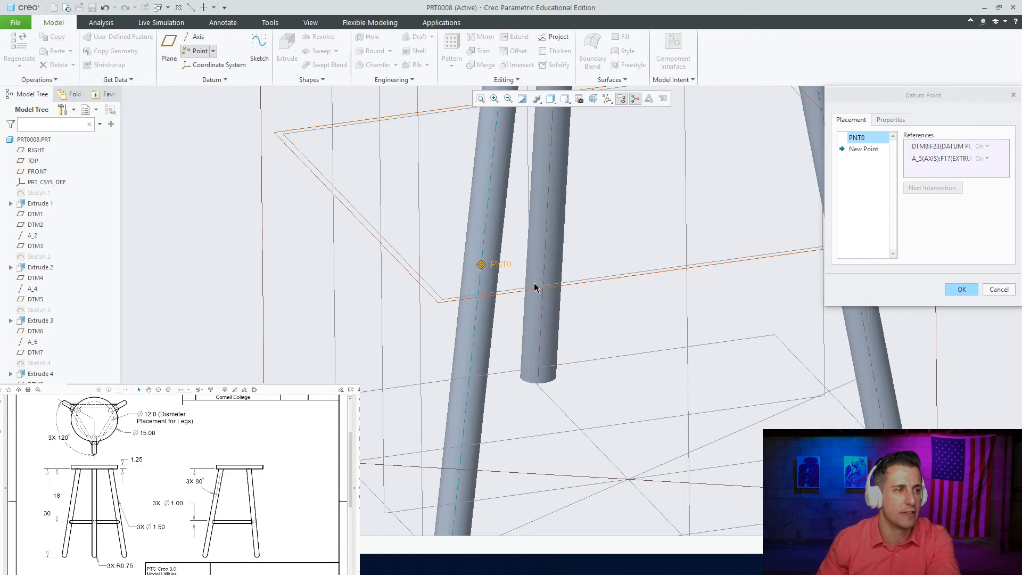
middle_drag(526, 292, 744, 218)
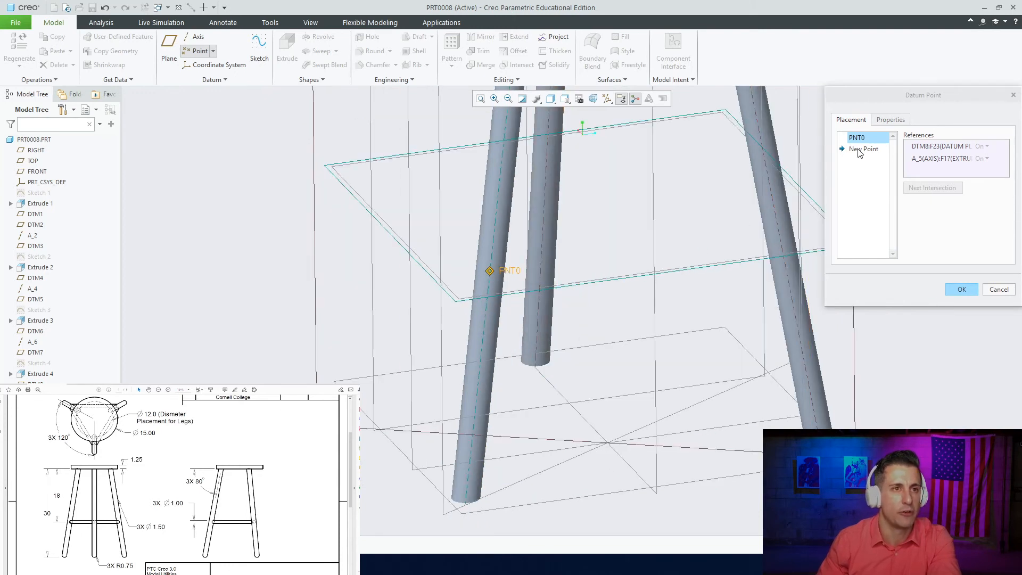
Add two more datum points where the plane intersects the other two leg axes, and complete the datum point feature
click(858, 151)
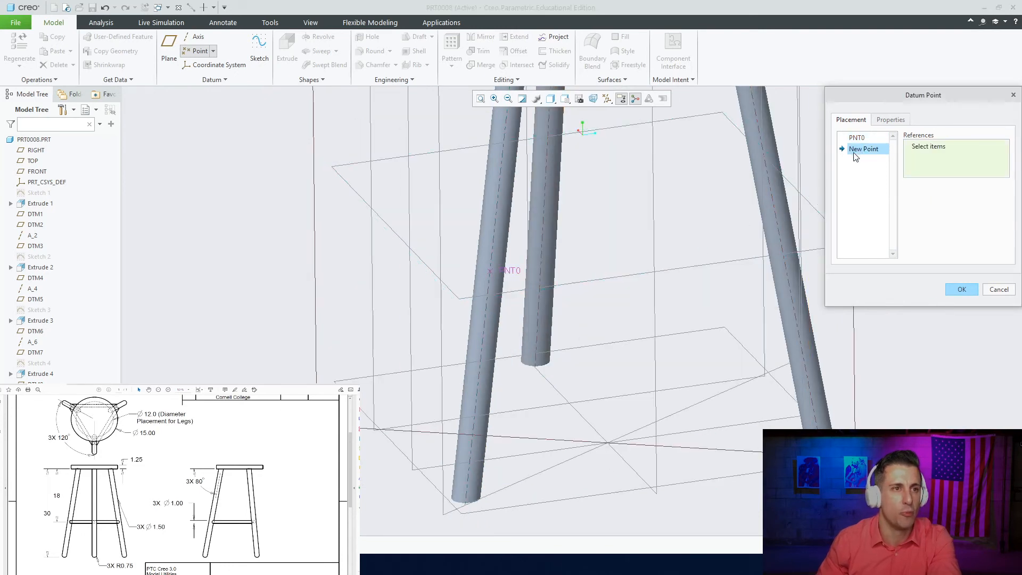
click(728, 261)
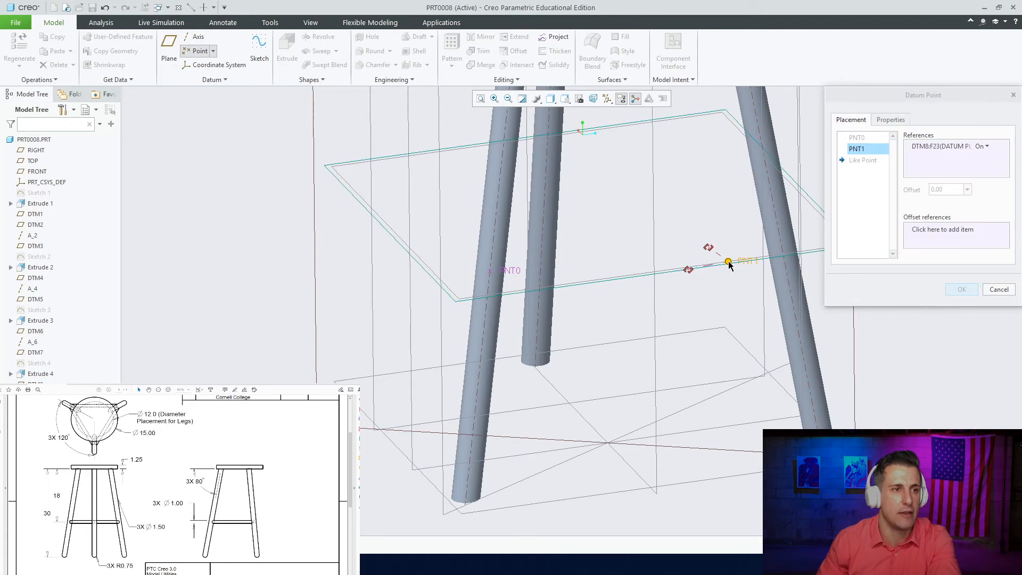
ctrl+click(778, 229)
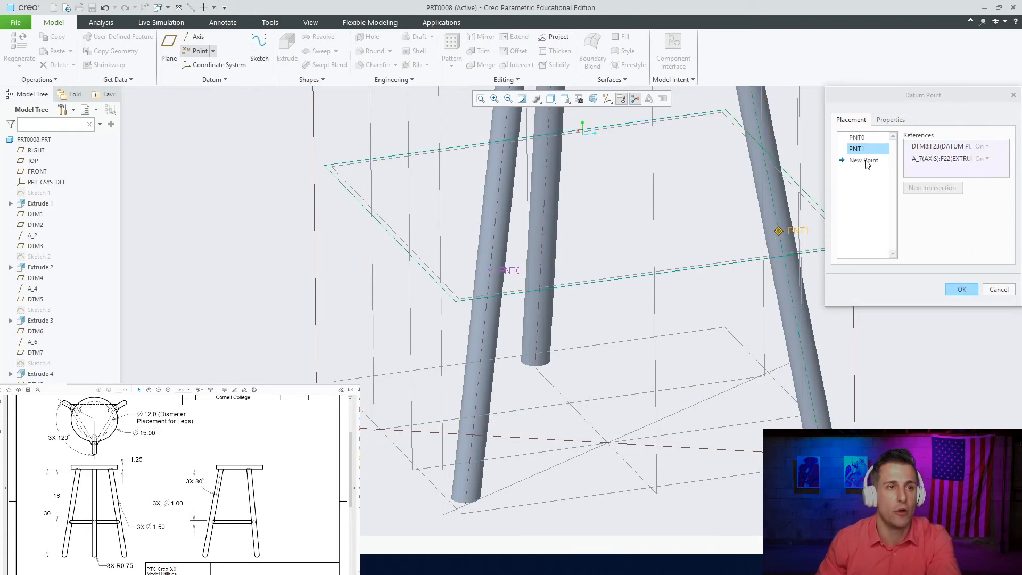
click(864, 160)
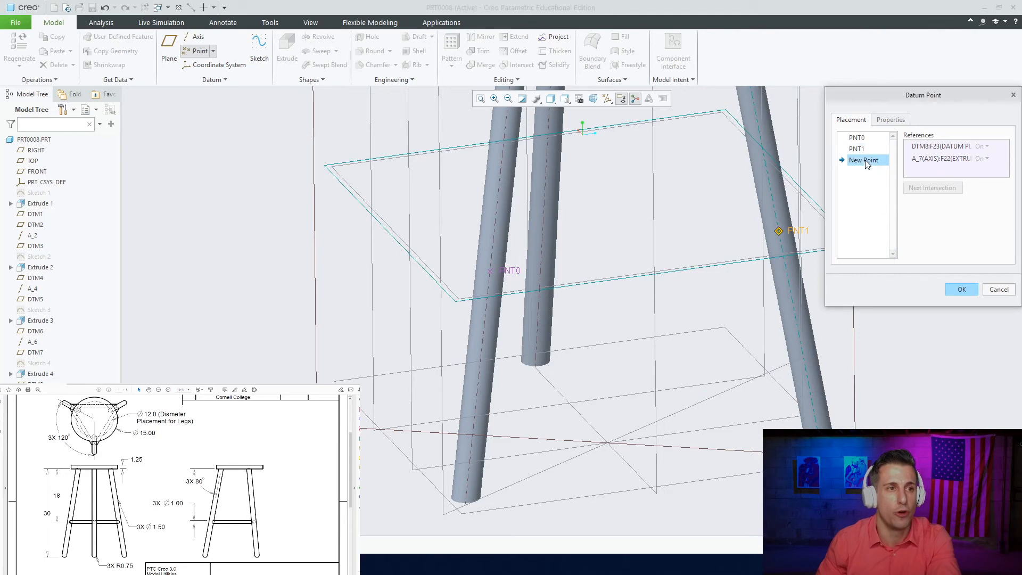
click(614, 125)
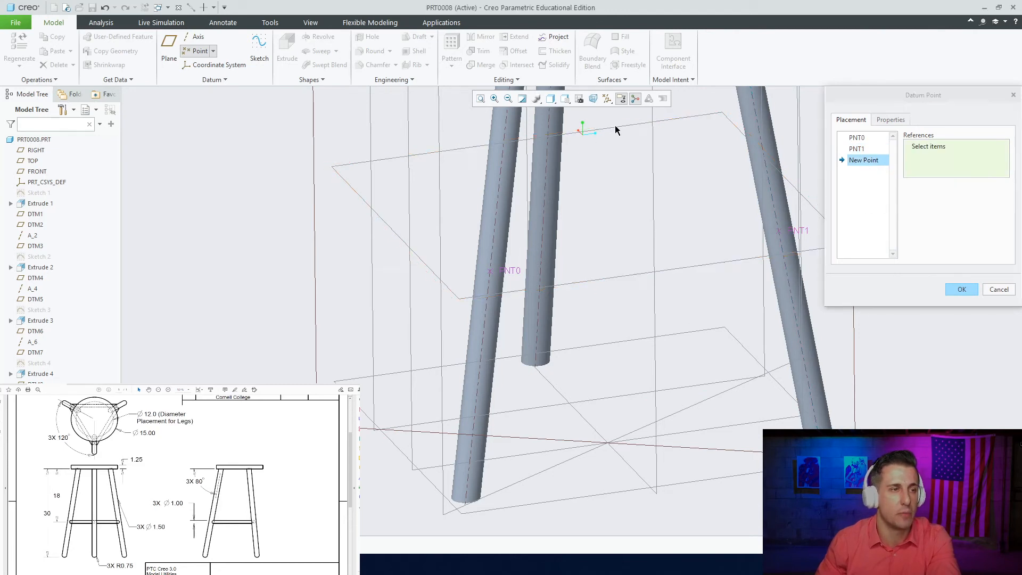
ctrl+click(549, 129)
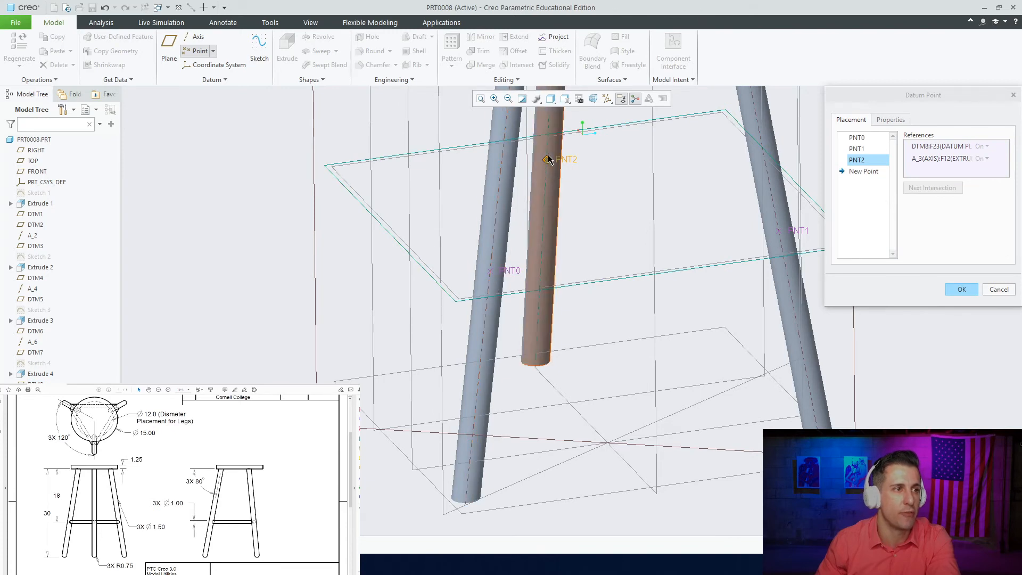
click(961, 289)
key(ctrl+d)
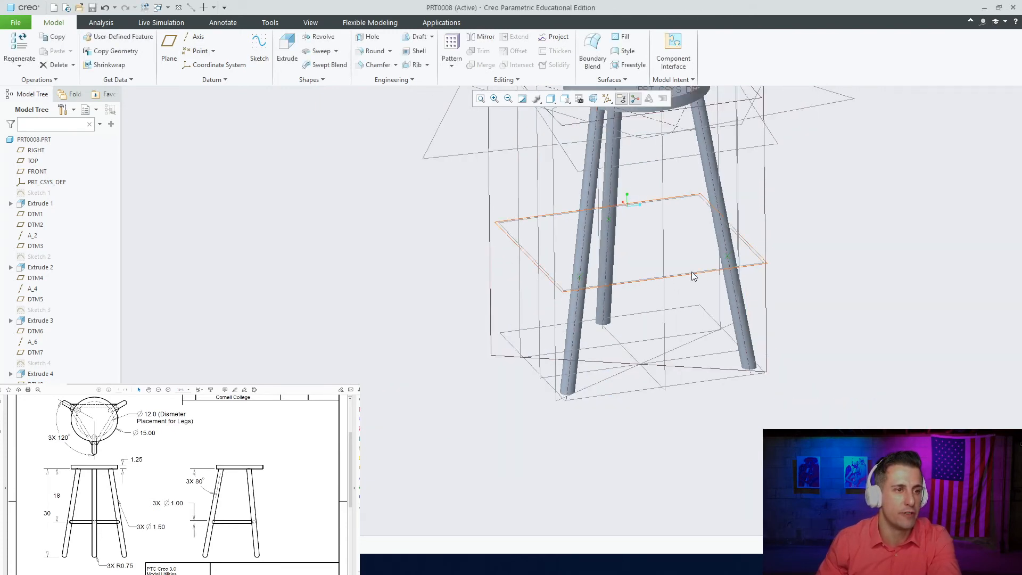
Start a sketch on the datum plane 18 below the seat and orient the view parallel to the screen
click(848, 303)
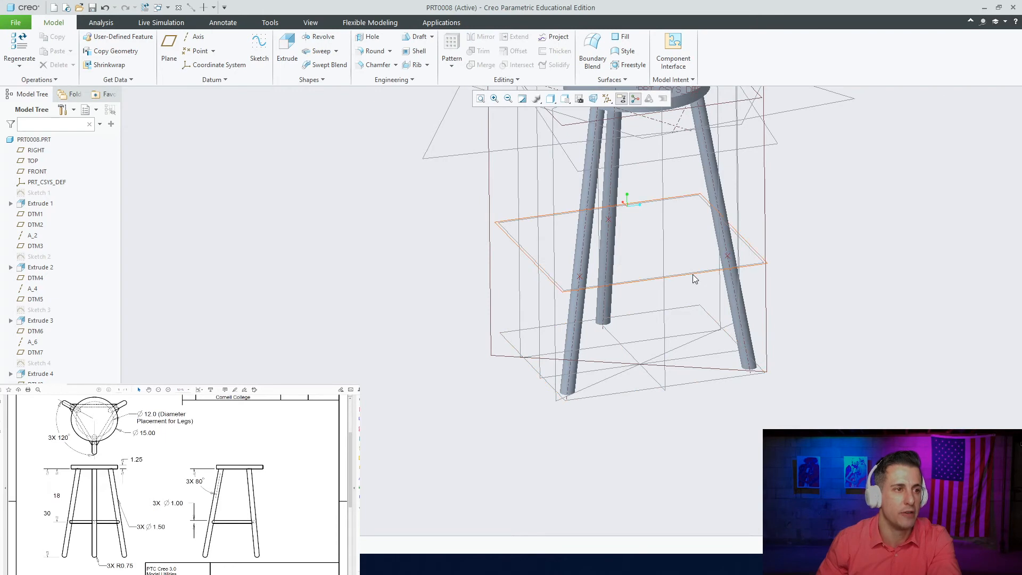
click(694, 277)
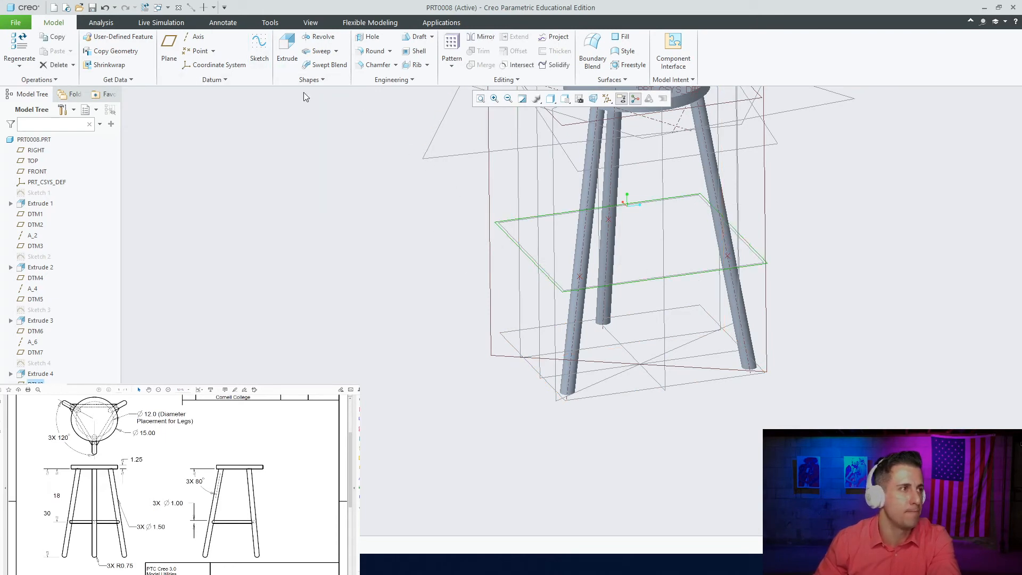
click(259, 51)
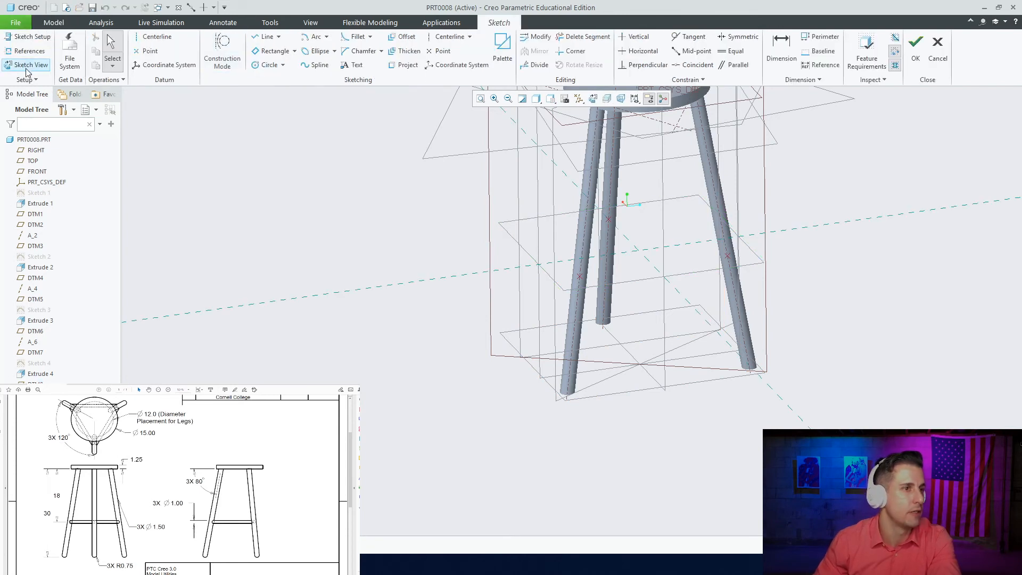
click(27, 65)
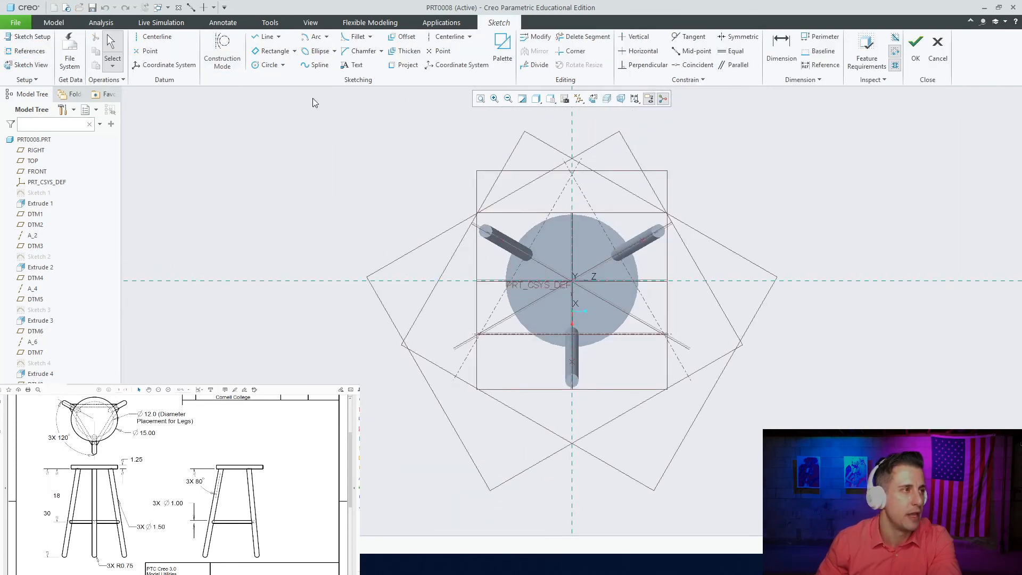
Draw a datum centerline through the datum points on the upper-left and lower legs as seen in the sketch view
click(154, 37)
scroll(527, 316, down, 3)
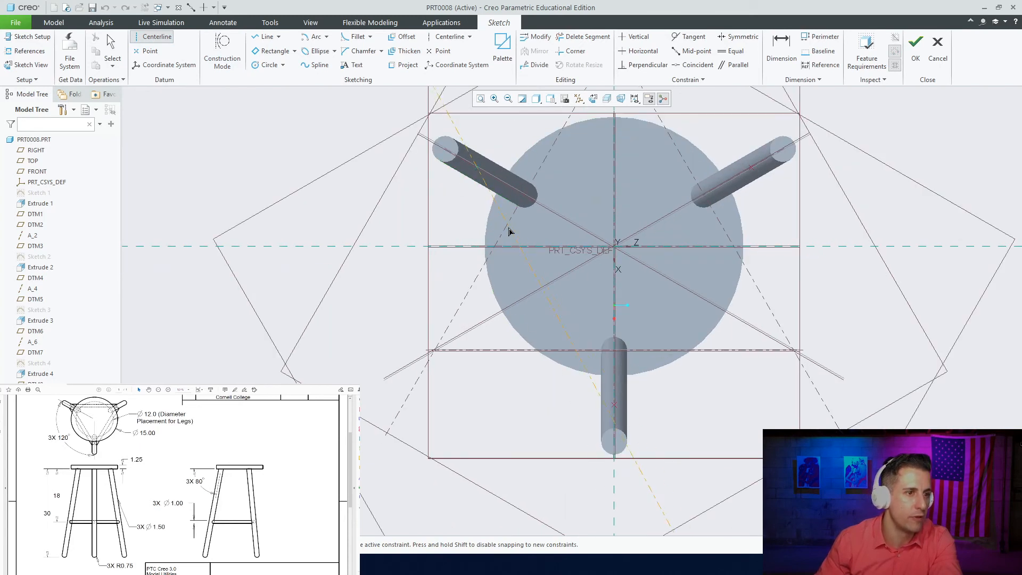
scroll(602, 406, down, 5)
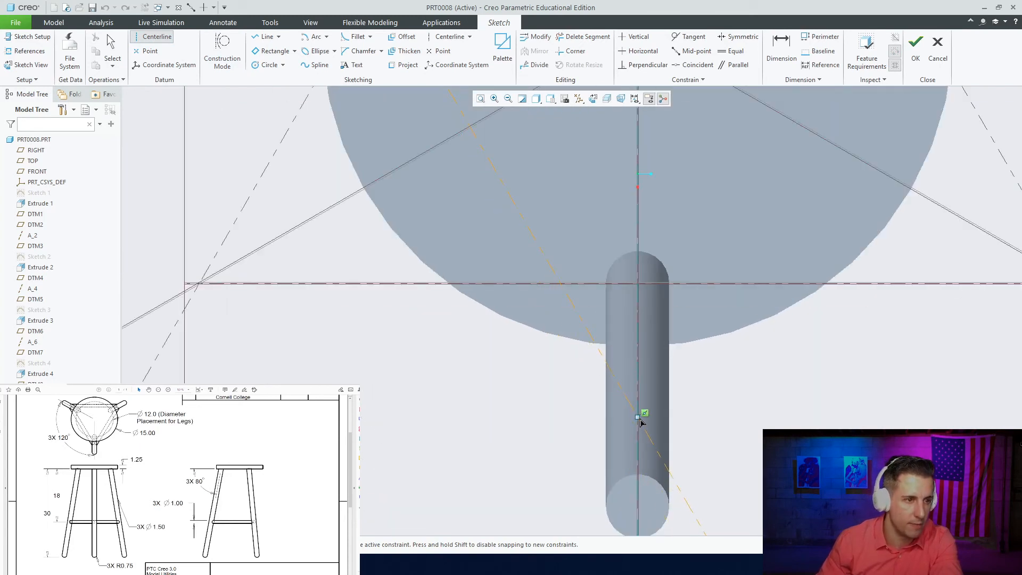
click(638, 420)
middle_click(723, 423)
scroll(723, 423, up, 6)
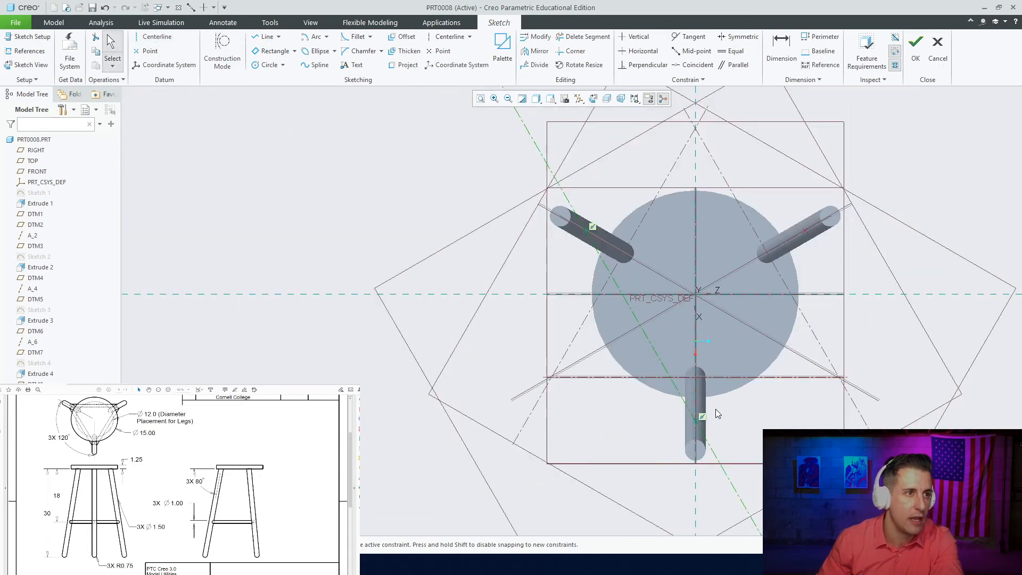
Draw a slanted rectangle about 2.29 wide, with one long side on the centerline between the two leg datum points
click(295, 51)
click(277, 76)
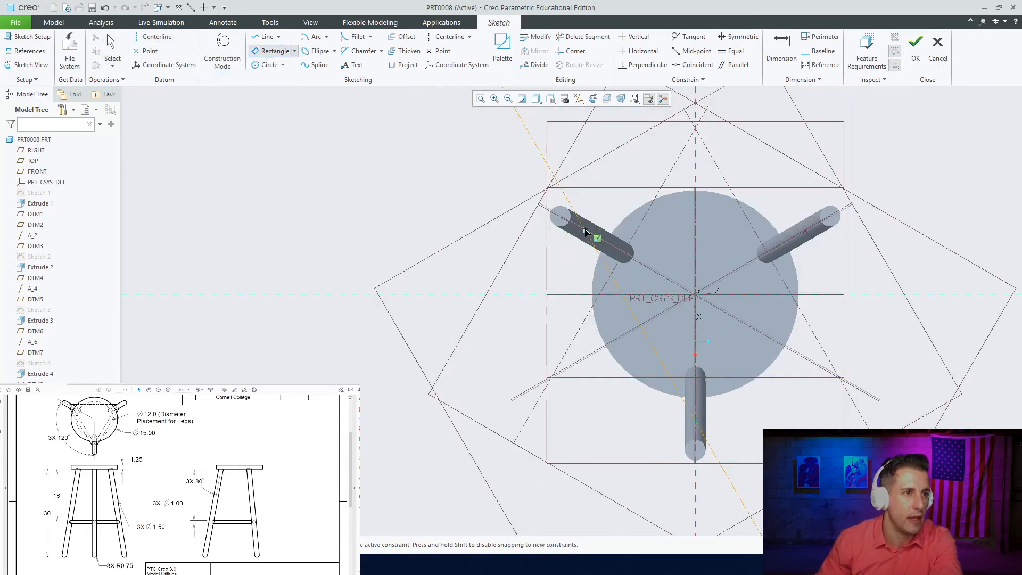
click(695, 421)
click(729, 410)
middle_click(738, 391)
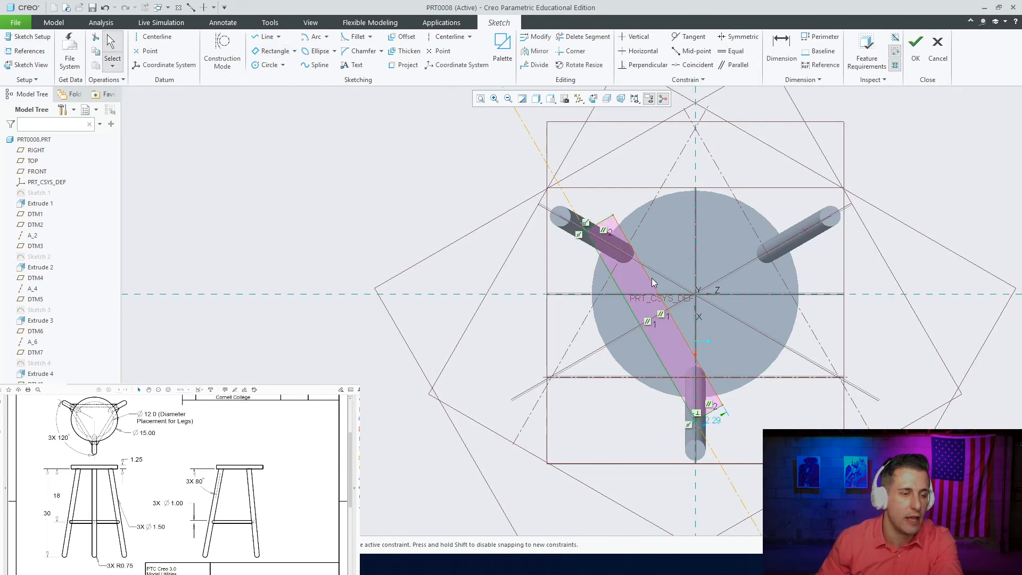
Set the slanted rectangle's width to 0.5
scroll(713, 430, down, 3)
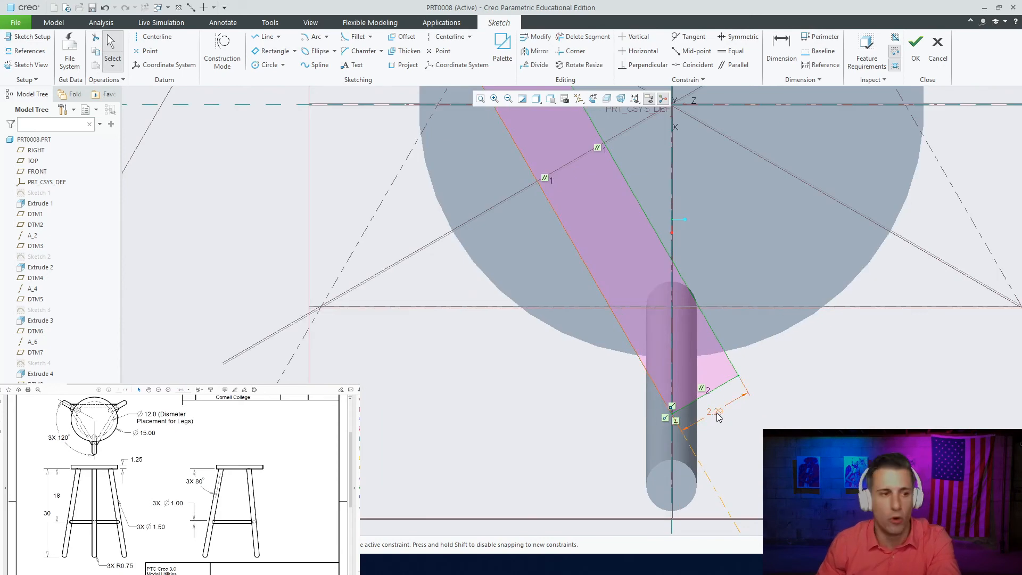
double_click(715, 413)
text(.5)
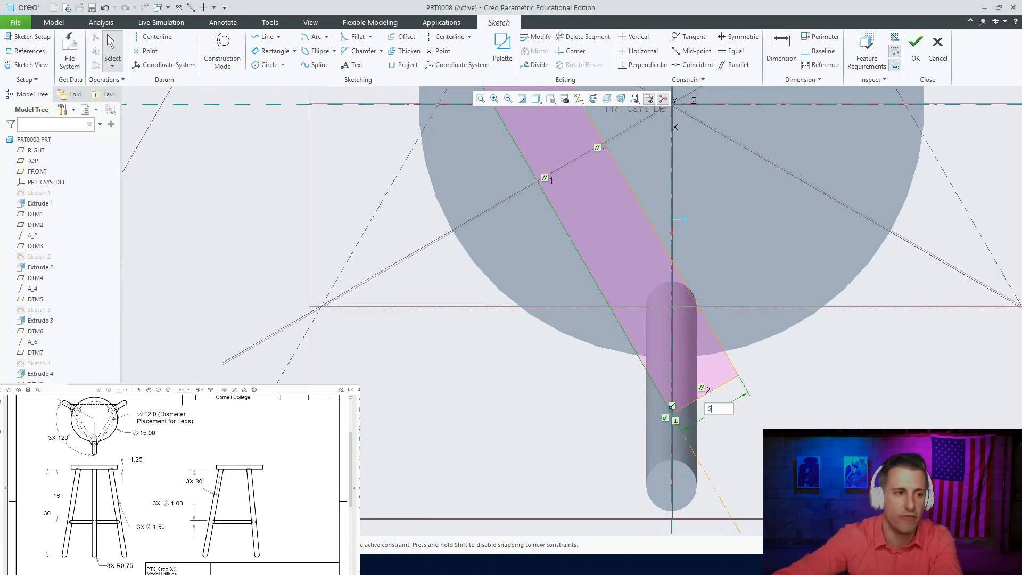
key(Return)
scroll(717, 413, up, 5)
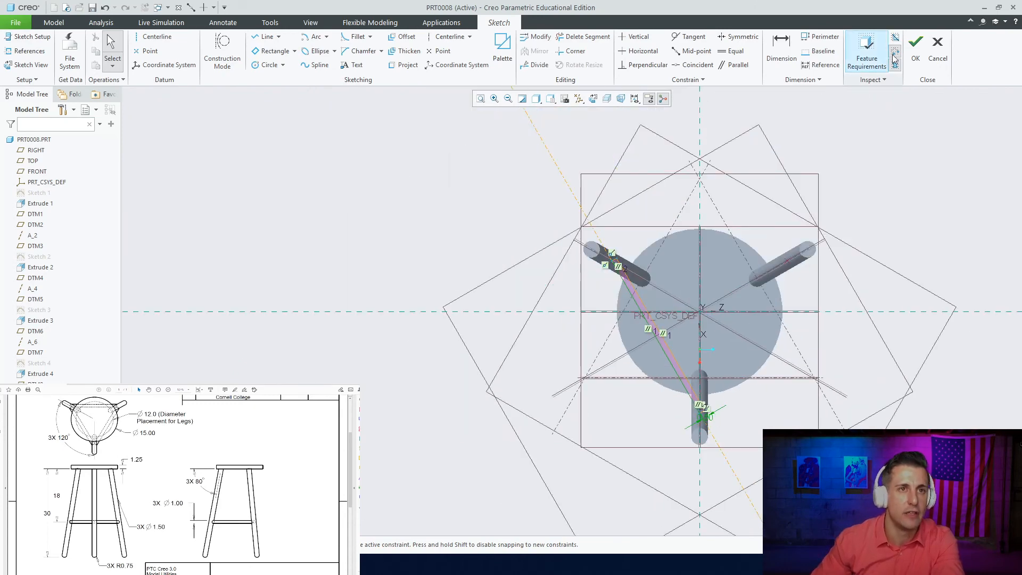
Finish the sketch and revolve the profile 360 degrees about its centerline to create the first rung
click(916, 56)
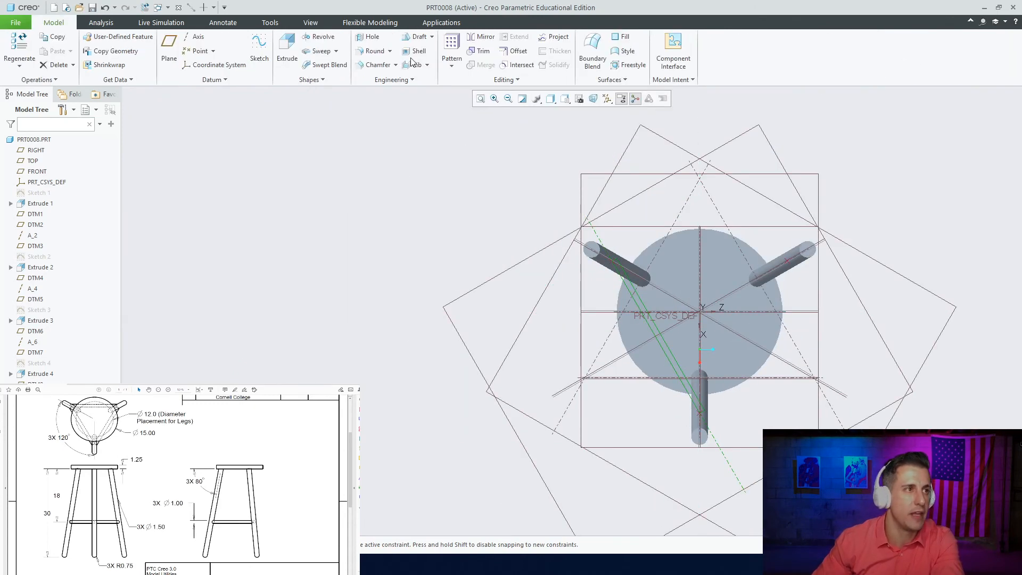
click(319, 36)
middle_drag(575, 311, 620, 343)
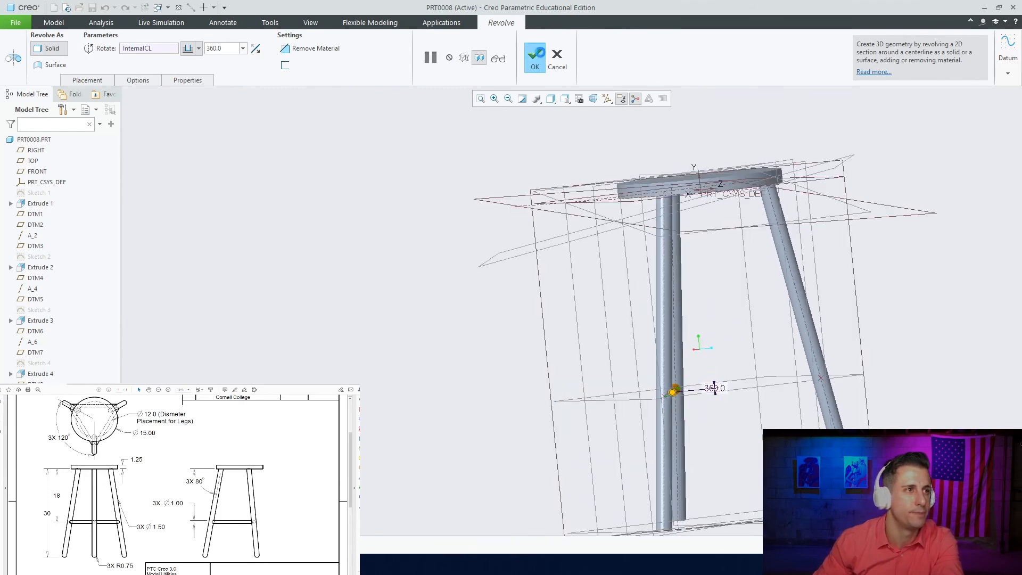
middle_click(704, 410)
middle_drag(703, 410, 747, 399)
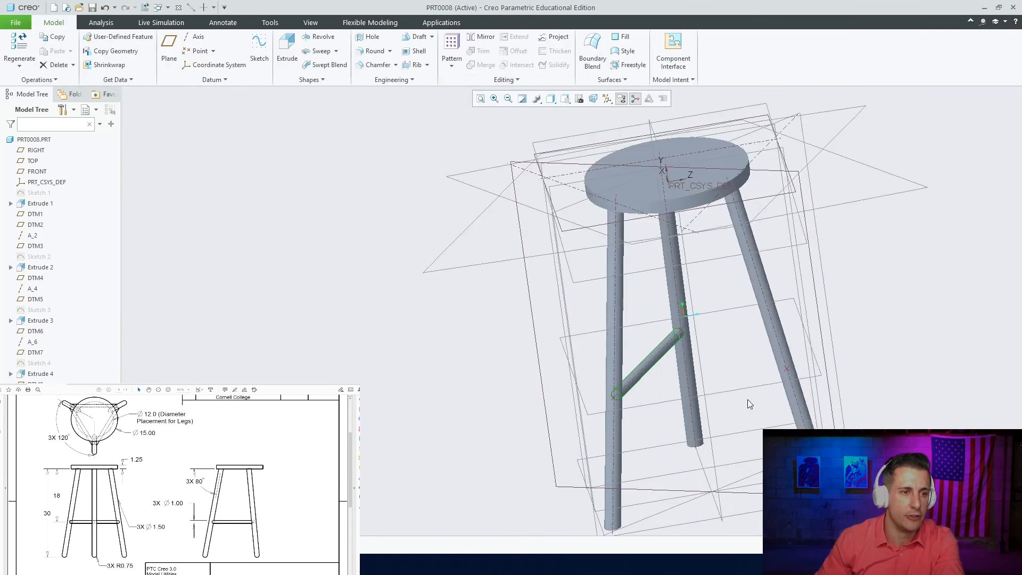
Start a sketch on the 18-offset datum plane and draw a horizontal centerline through the two upper legs' datum points
click(755, 389)
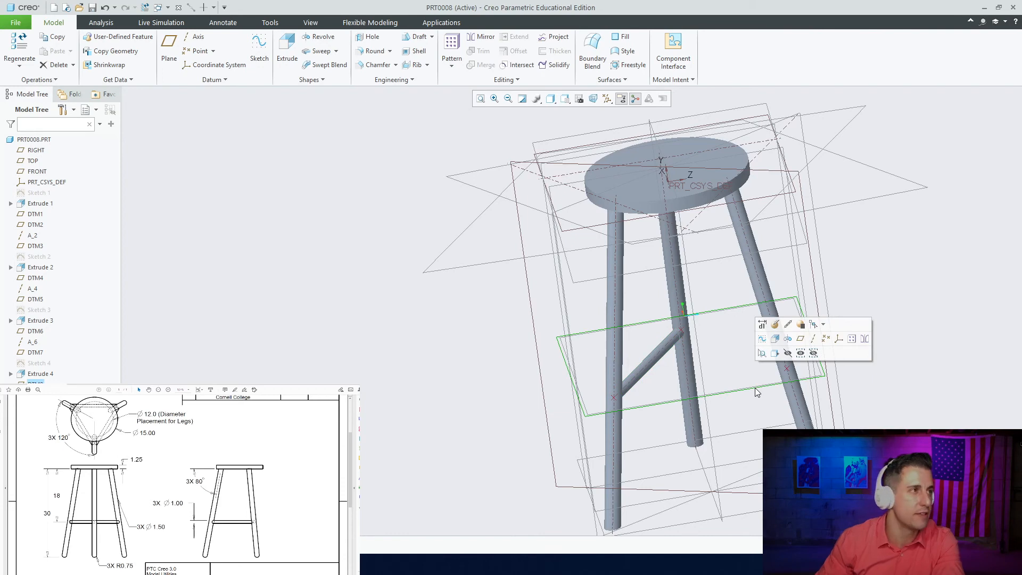
click(259, 45)
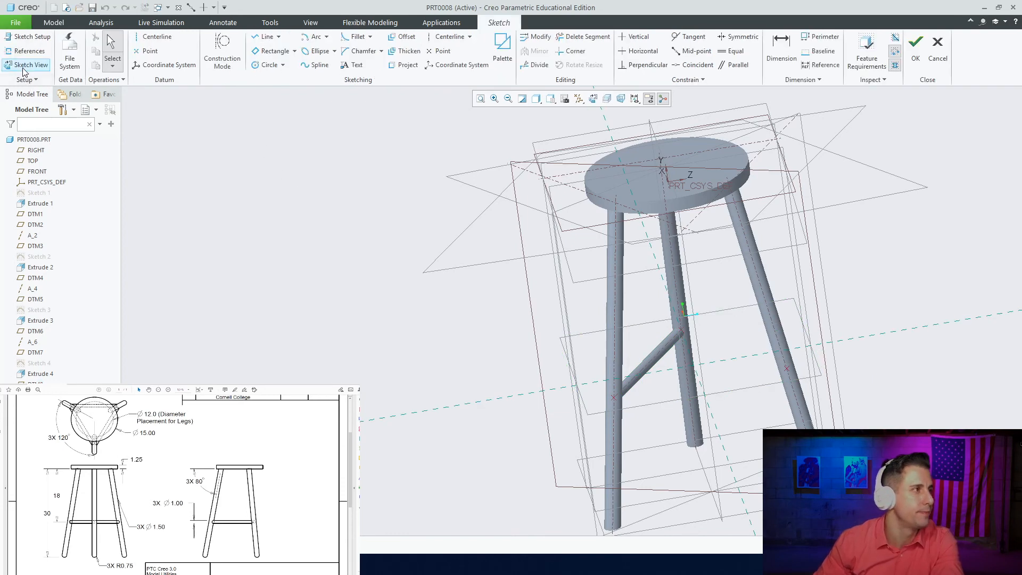
click(26, 65)
click(154, 37)
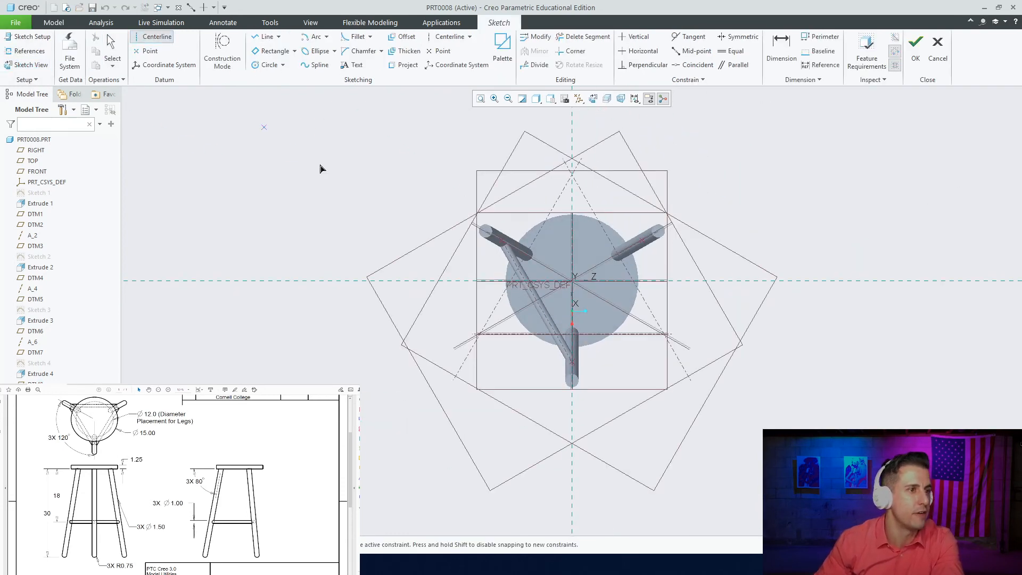
scroll(527, 269, up, 4)
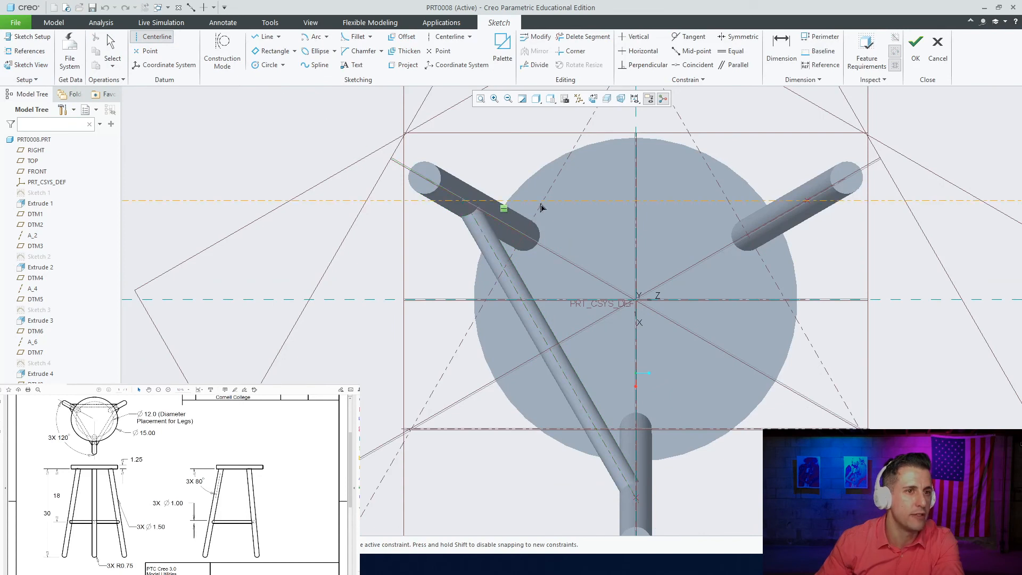
click(807, 201)
middle_click(683, 163)
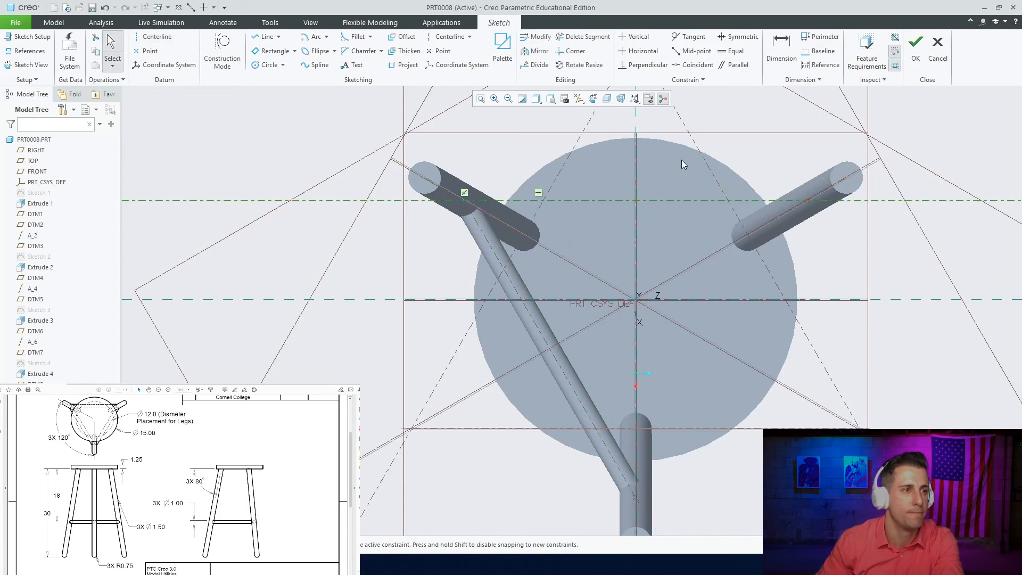
Draw a rectangle along the horizontal centerline between the two upper leg points and set its width to 0.5
click(268, 54)
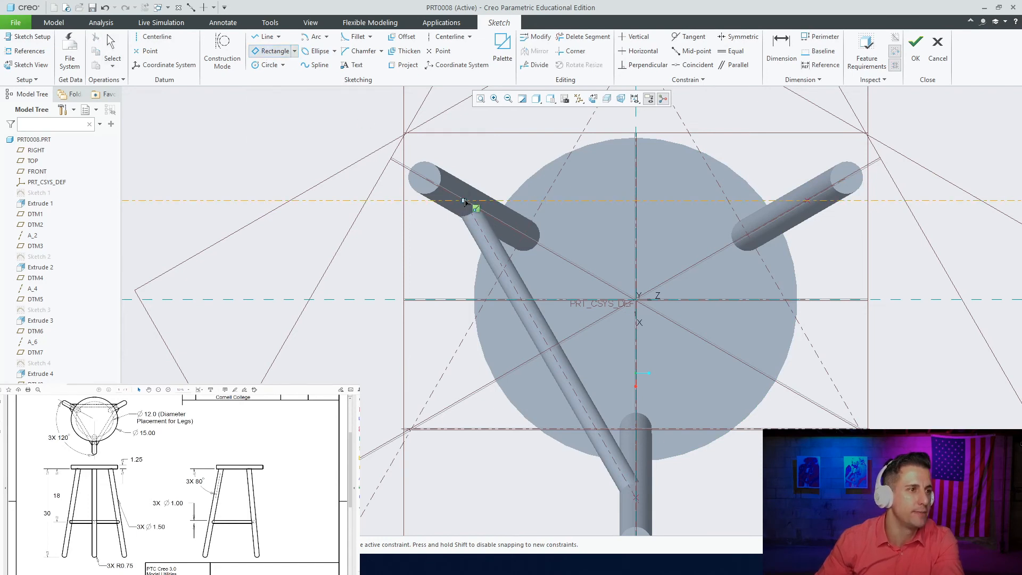
click(464, 201)
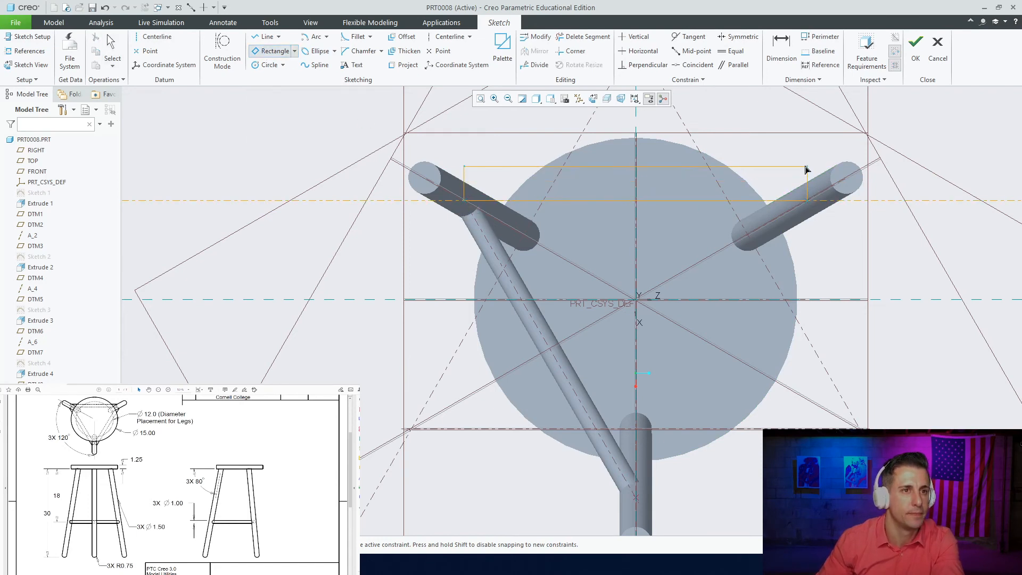
click(807, 165)
middle_click(813, 187)
double_click(790, 186)
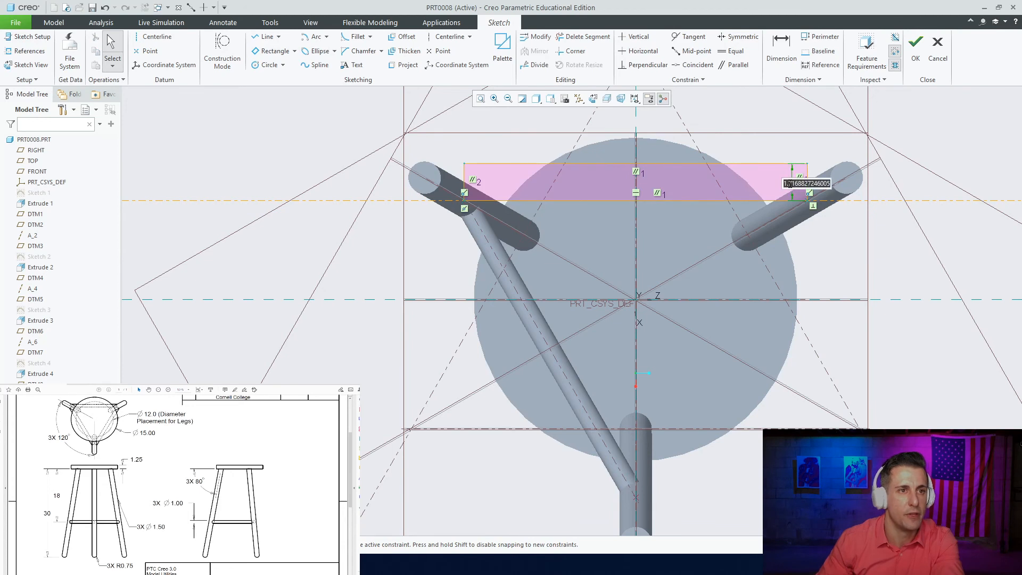
text(.5)
key(Return)
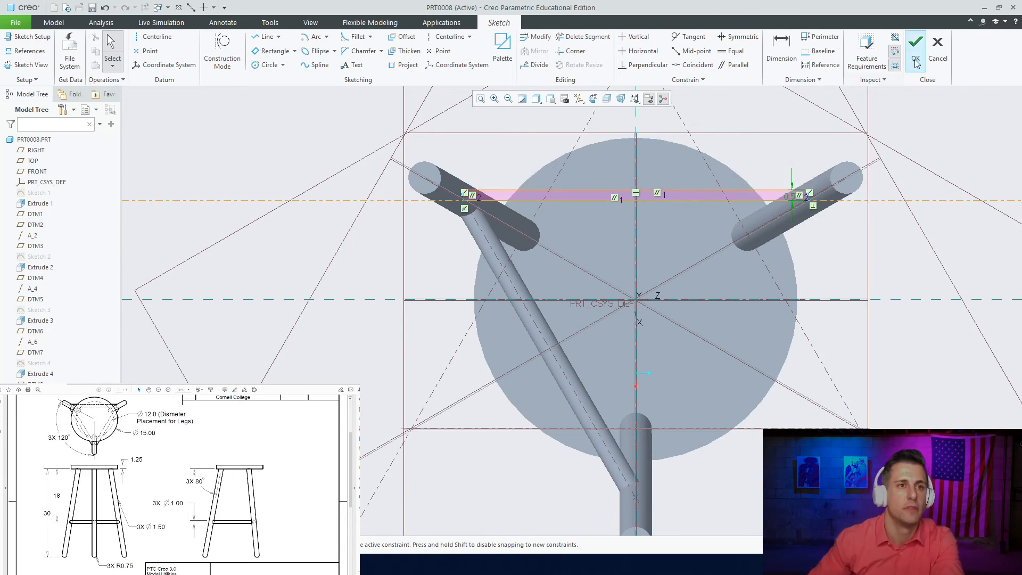
Finish the sketch and revolve the horizontal profile 360 degrees to create the second rung
click(916, 48)
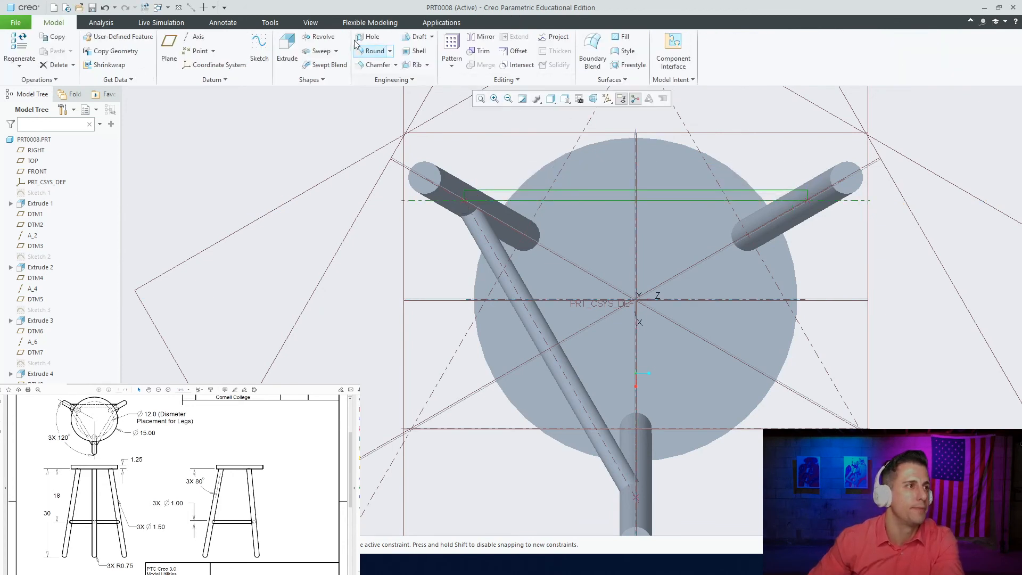
click(325, 36)
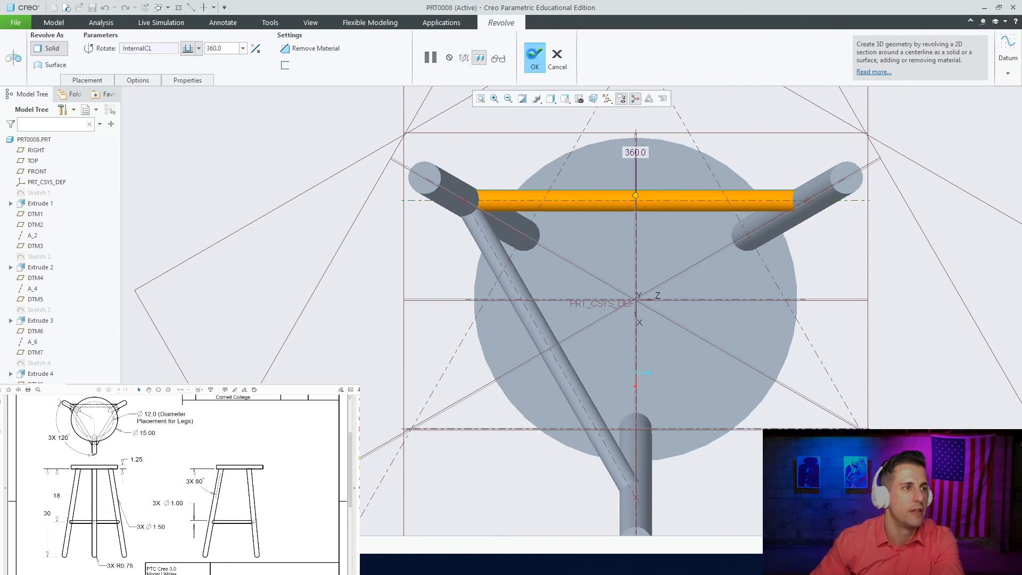
click(535, 55)
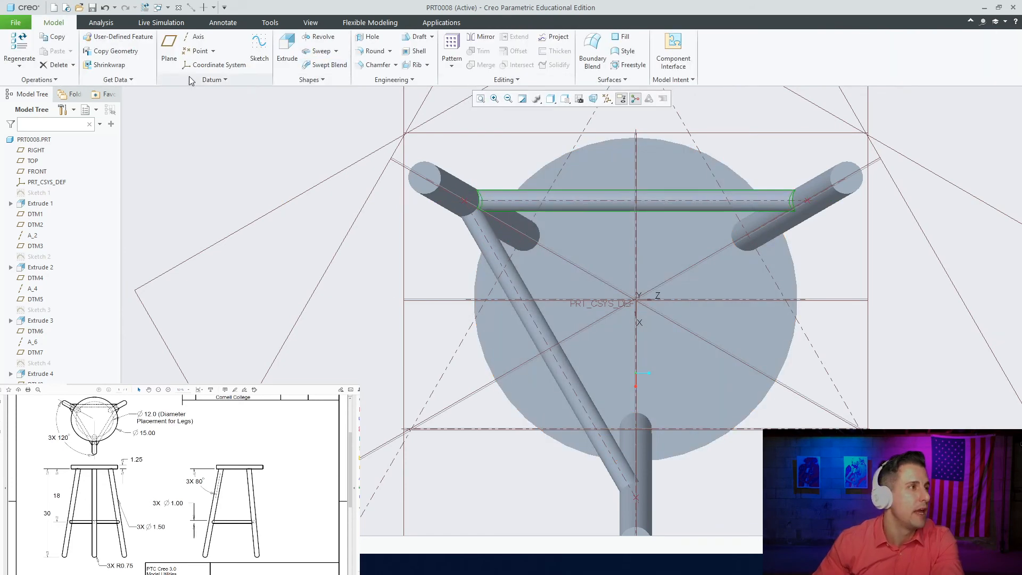
Start another sketch on the 18-offset datum plane and draw a centerline through the lower and upper-right legs' datum points
middle_drag(550, 228, 564, 298)
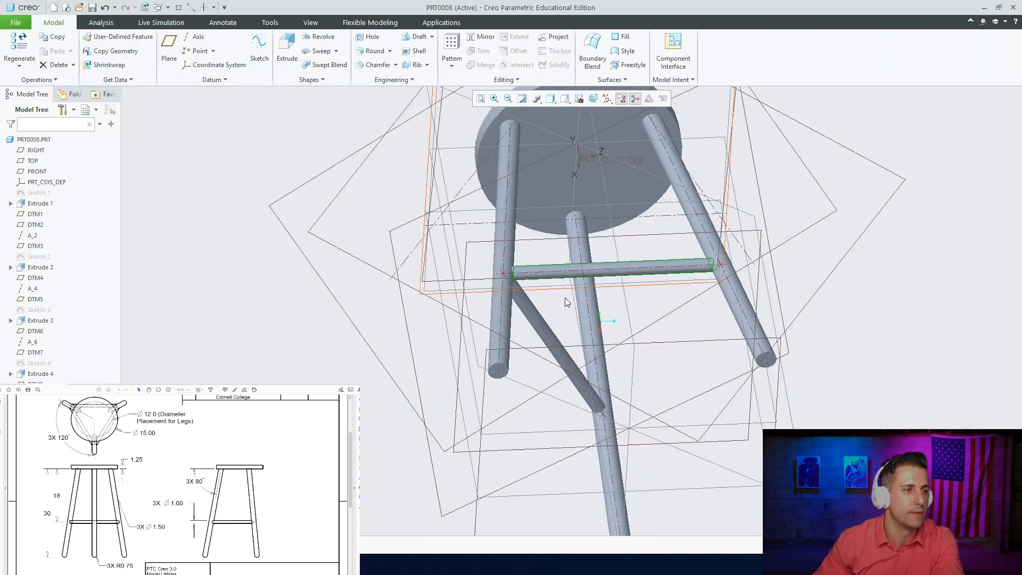
middle_drag(508, 346, 547, 396)
scroll(547, 395, down, 3)
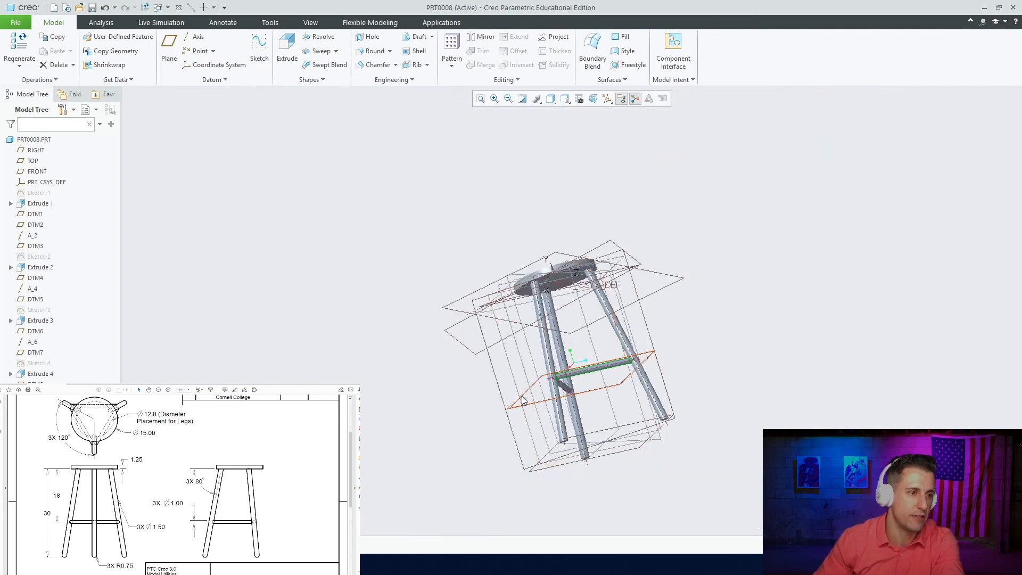
click(524, 399)
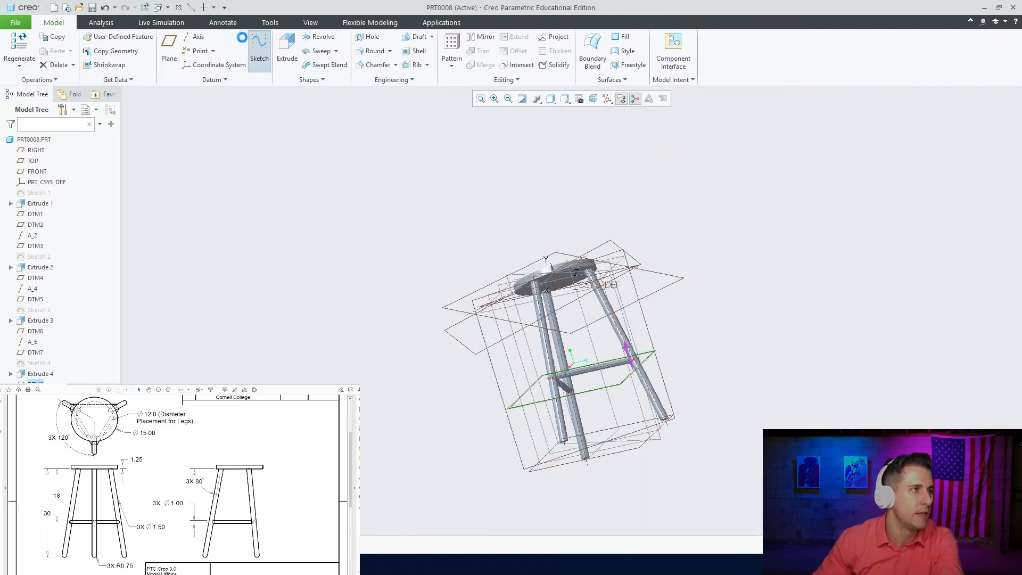
click(259, 48)
click(15, 65)
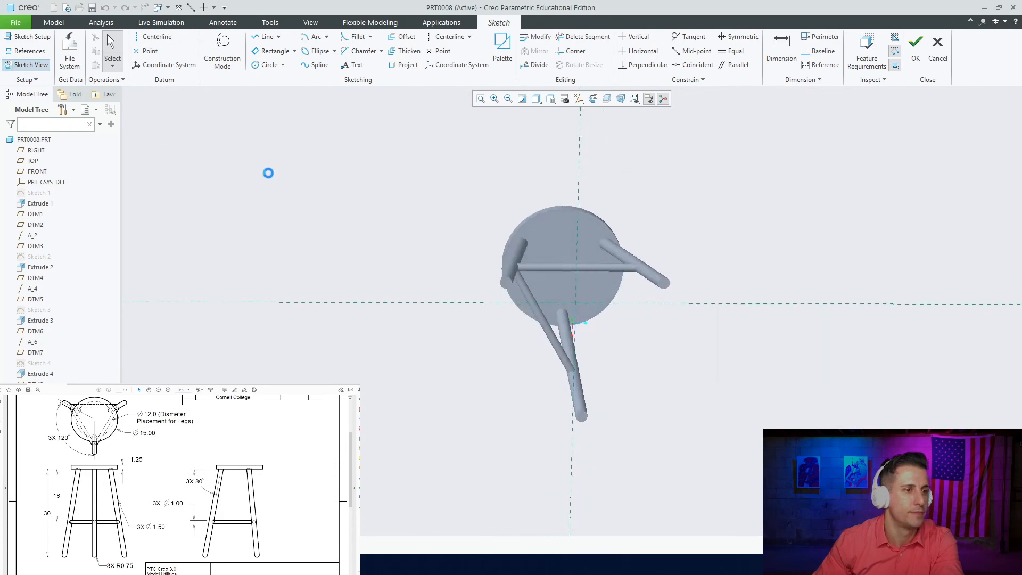
click(155, 36)
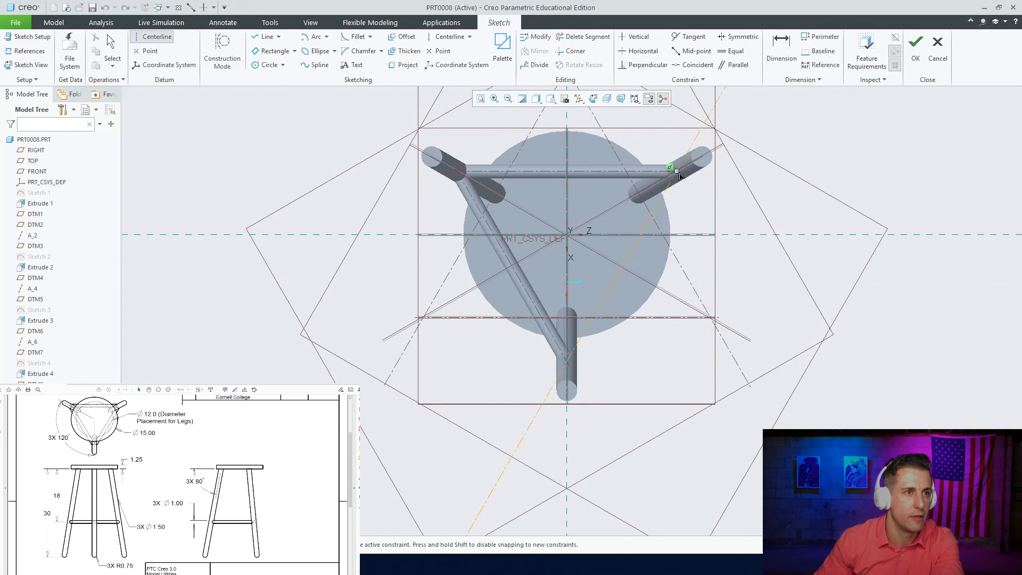
middle_click(612, 165)
Draw a slanted rectangle along the centerline between the lower and upper-right leg points and set its width to 0.5
key(r)
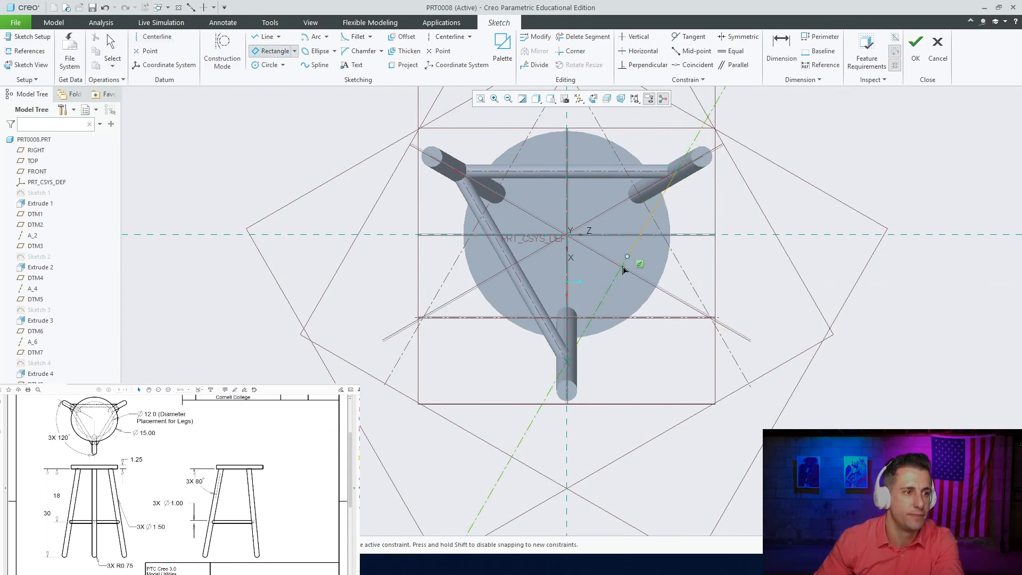
click(571, 372)
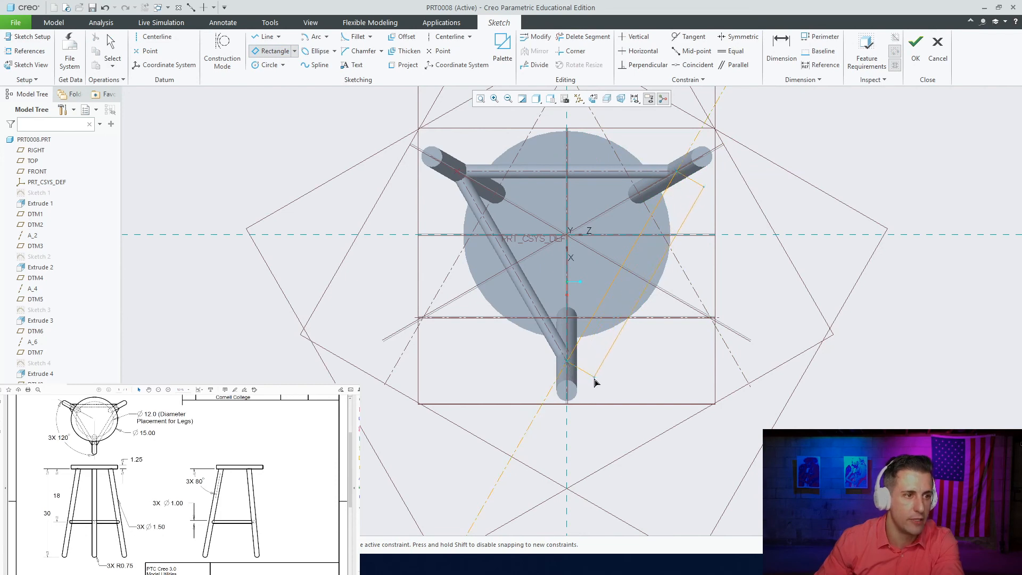
click(638, 371)
middle_click(701, 257)
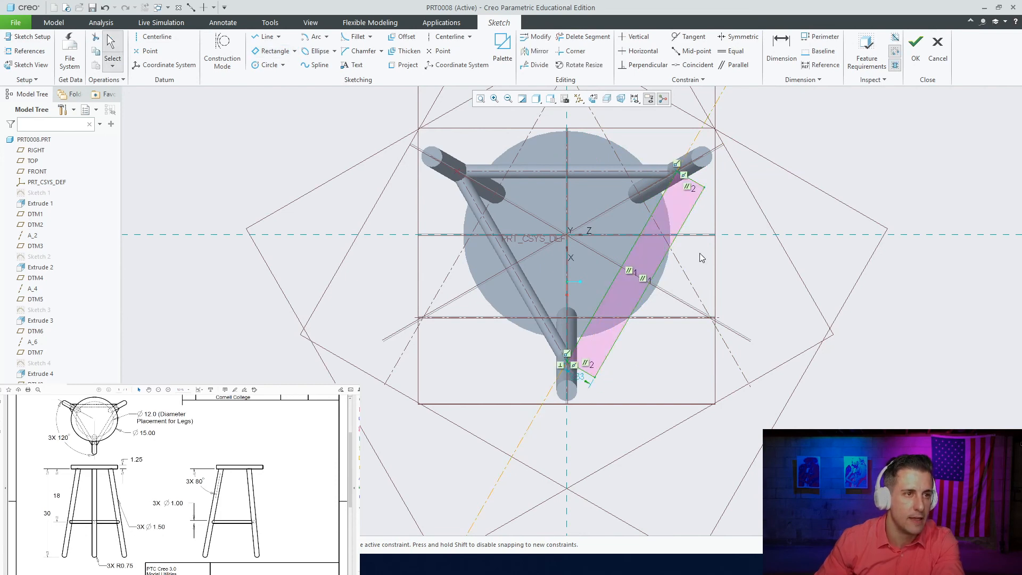
click(583, 378)
text(0.5)
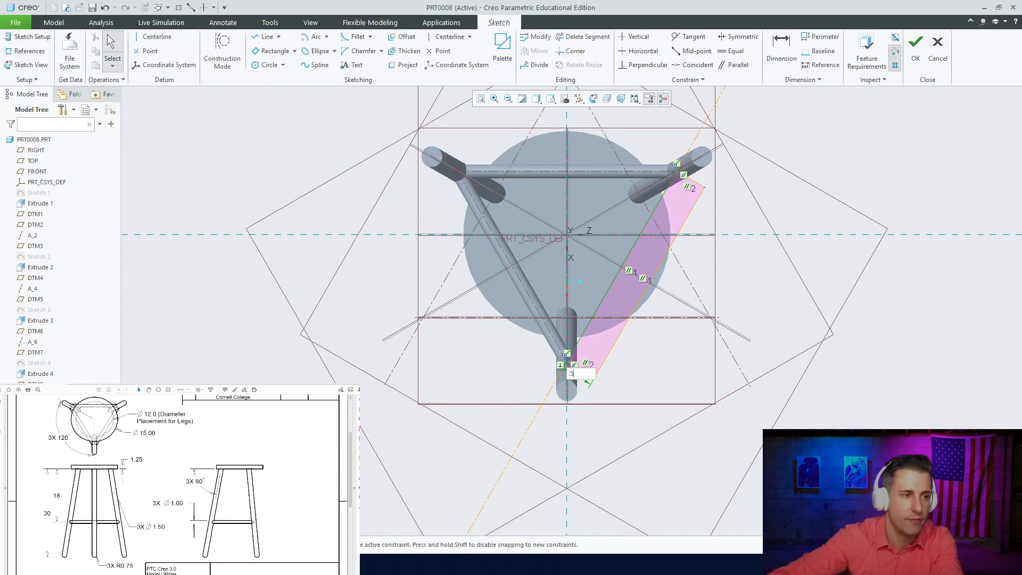
key(Return)
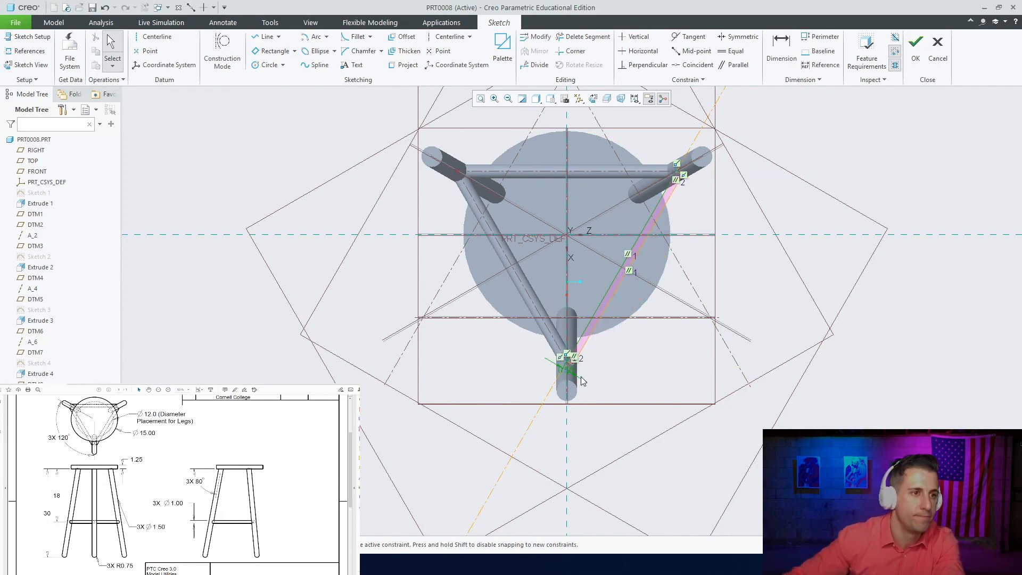
Finish the sketch and revolve the slanted profile 360 degrees to create the third rung between the legs
click(915, 48)
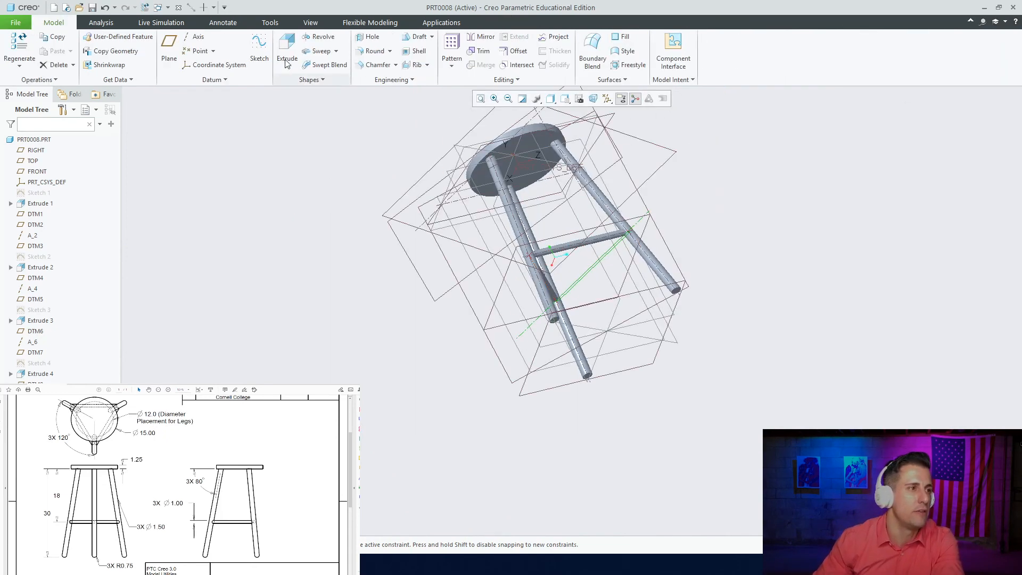
click(318, 36)
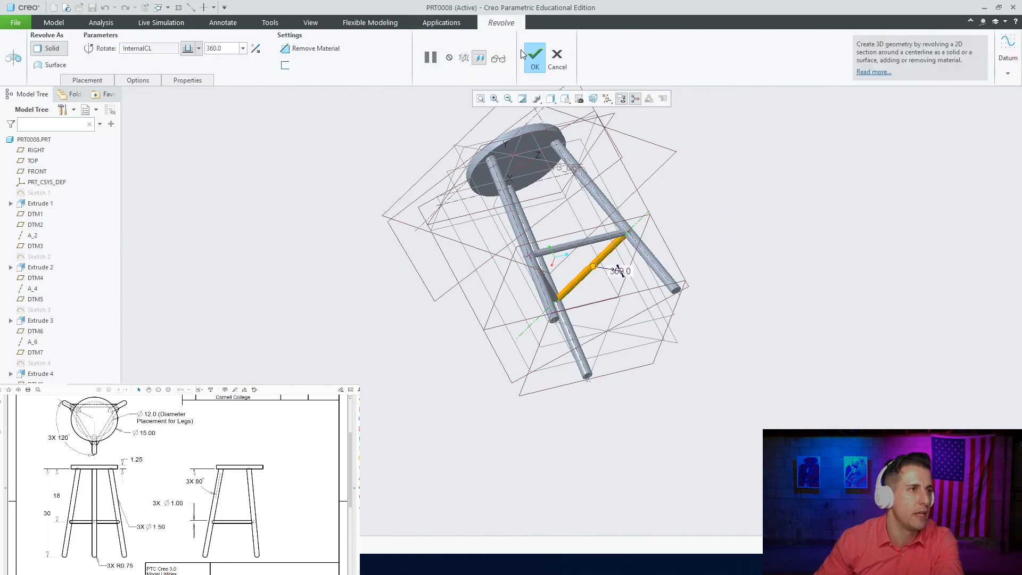
click(536, 57)
scroll(644, 223, down, 4)
scroll(628, 222, up, 5)
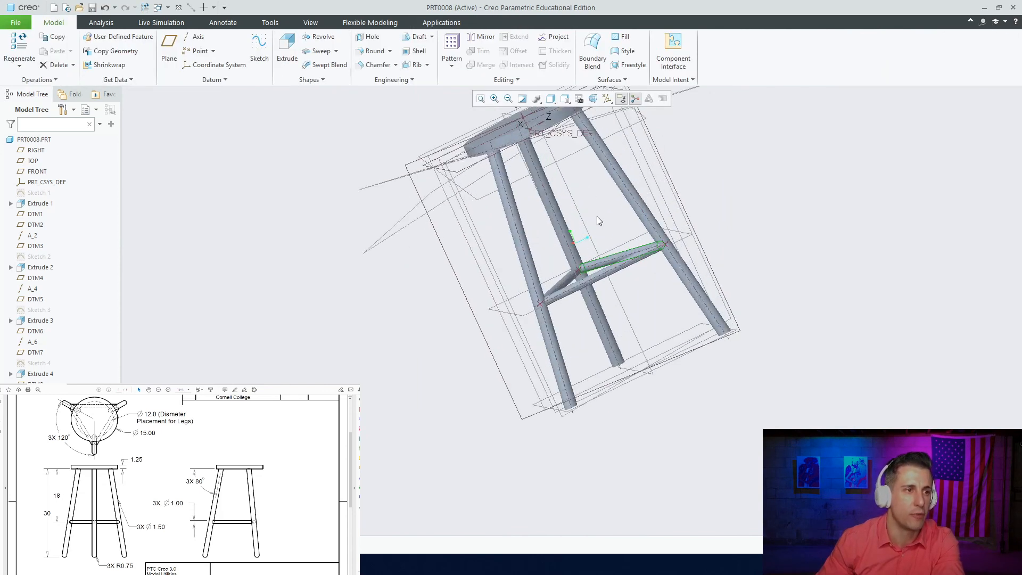
Turn off the display of all datum axes, points, coordinate systems and planes on the stool model
click(600, 98)
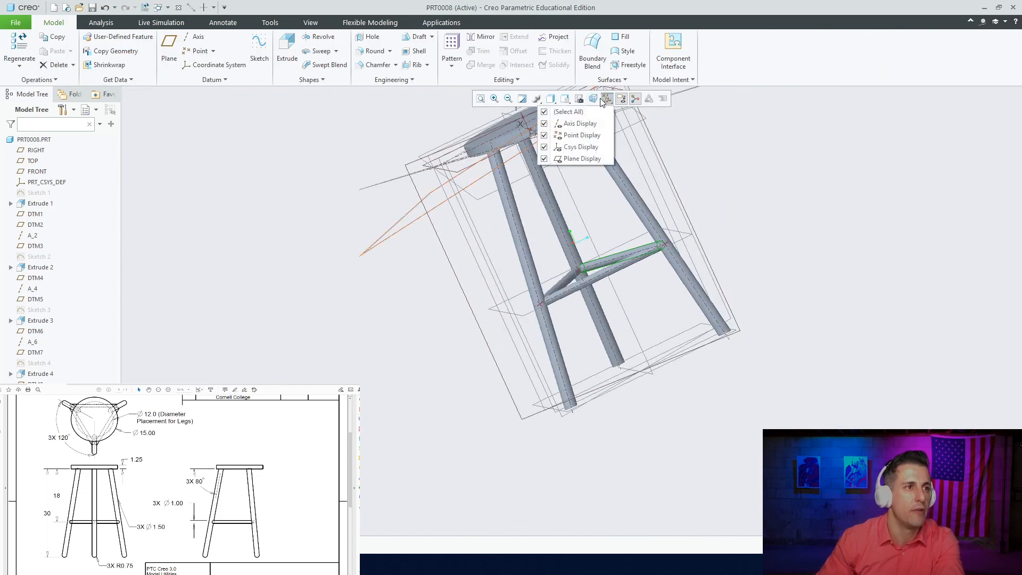
click(564, 108)
scroll(648, 260, down, 2)
middle_drag(684, 258, 722, 256)
scroll(721, 258, up, 4)
scroll(726, 231, down, 3)
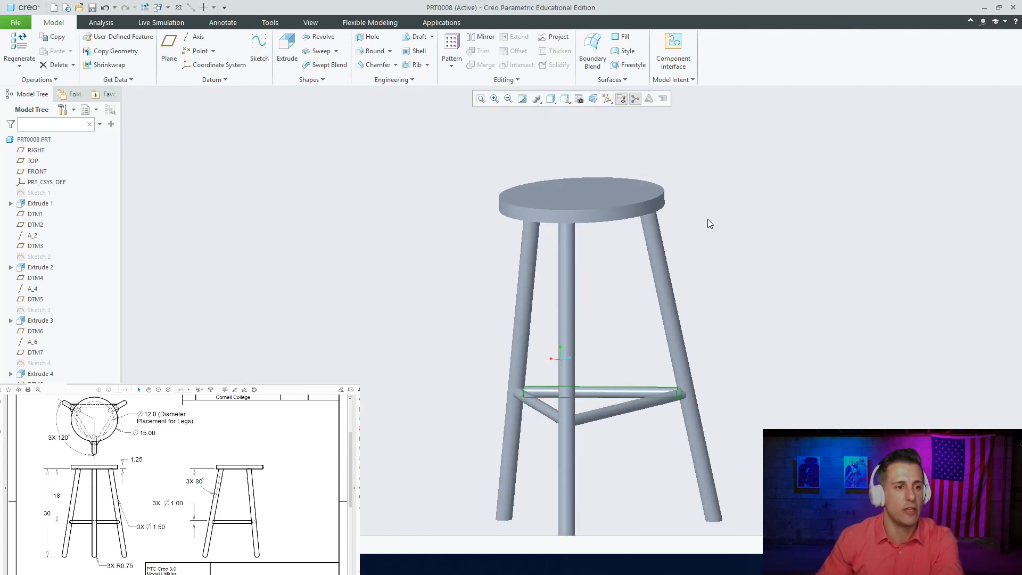
Round the bottom end edges of all three legs with a 0.75 radius
scroll(707, 222, up, 3)
scroll(706, 260, down, 5)
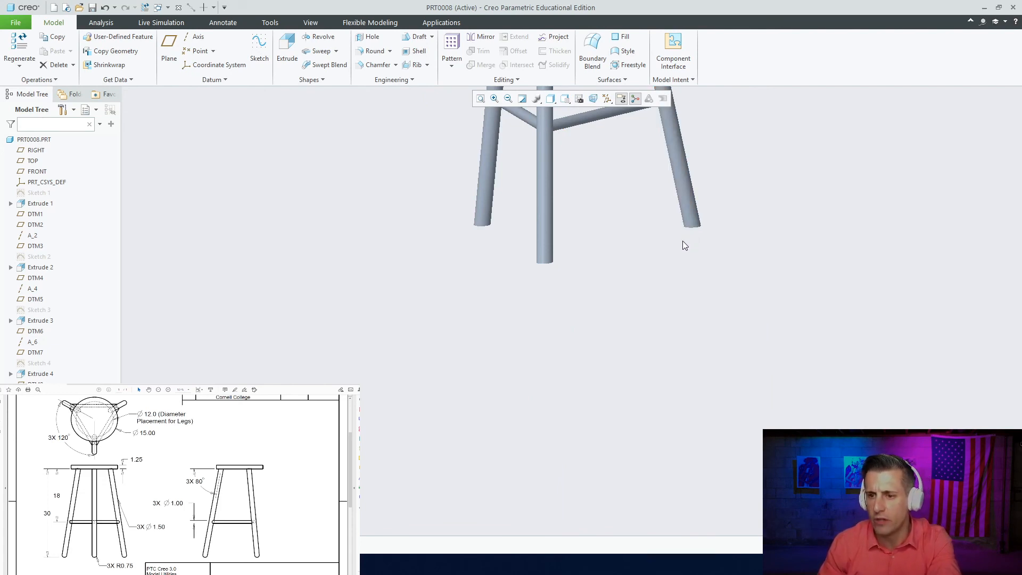
click(371, 53)
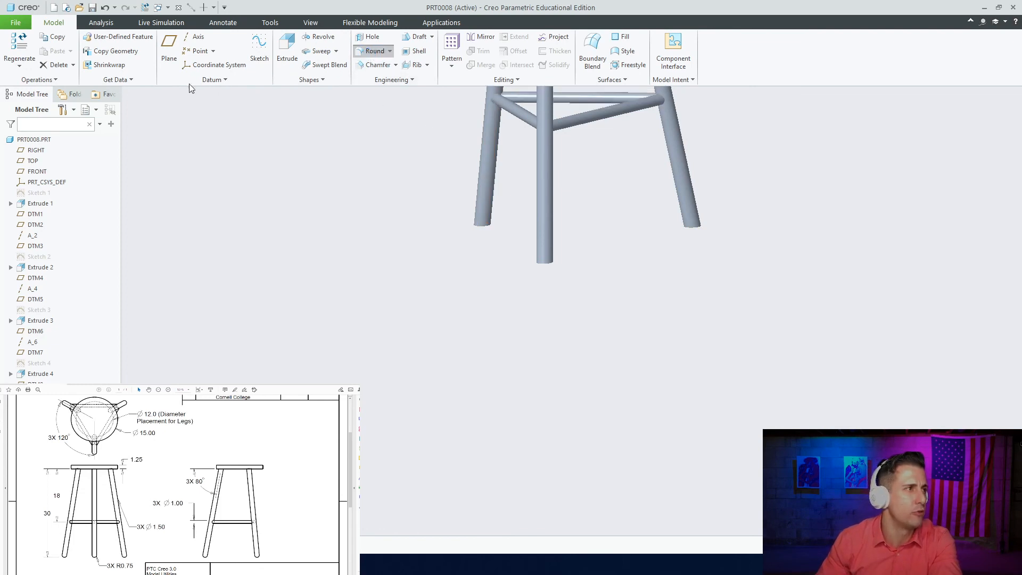
key(BackSpace)
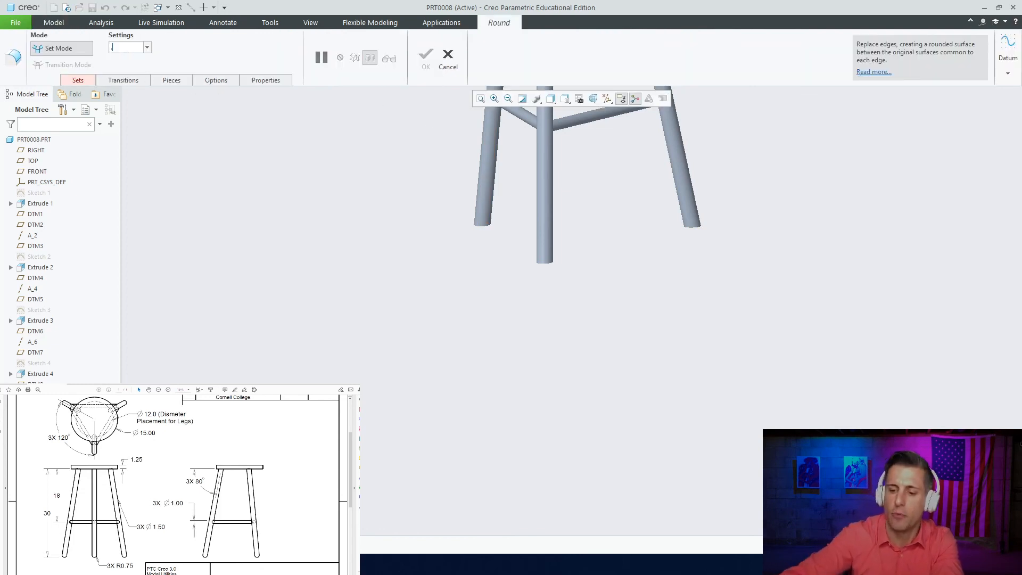
text(.75)
key(Return)
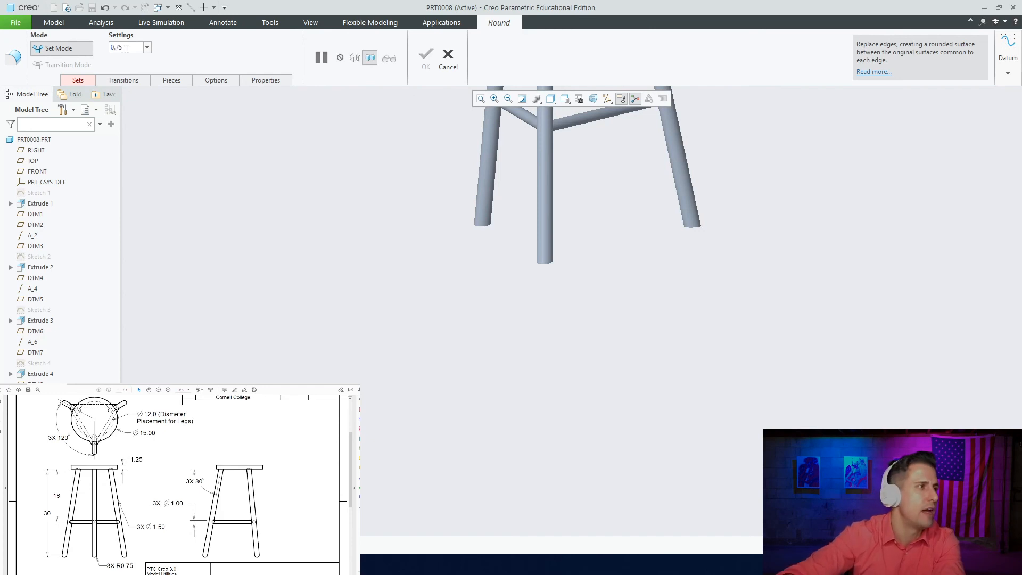
click(547, 263)
ctrl+click(481, 225)
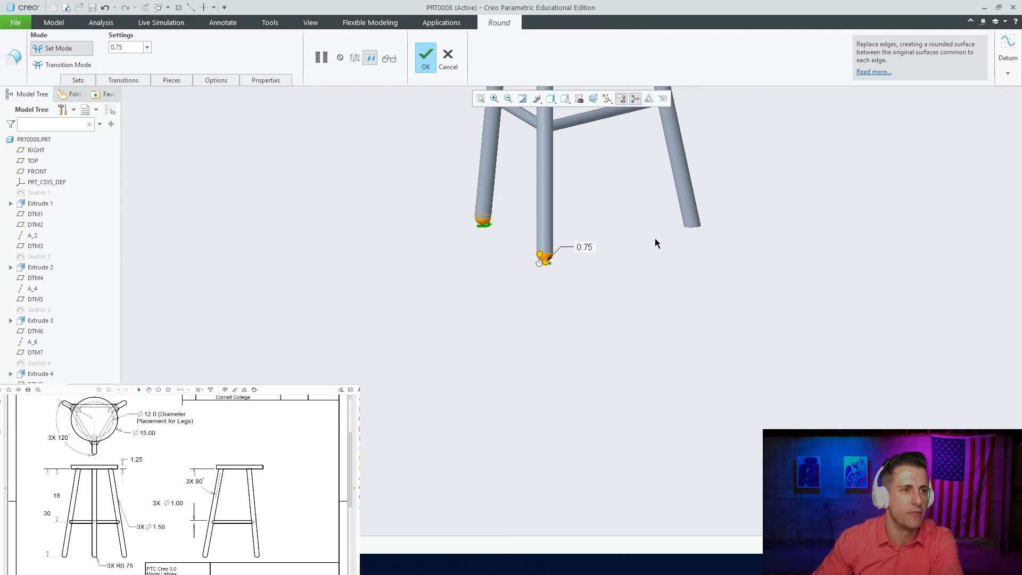
ctrl+click(691, 228)
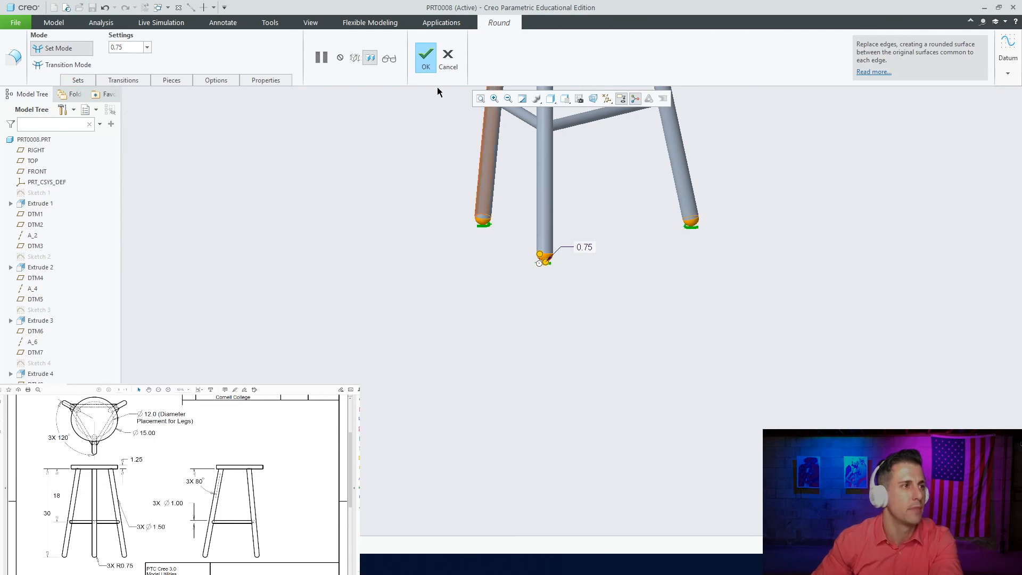
middle_drag(535, 235, 532, 270)
scroll(532, 270, down, 3)
click(420, 63)
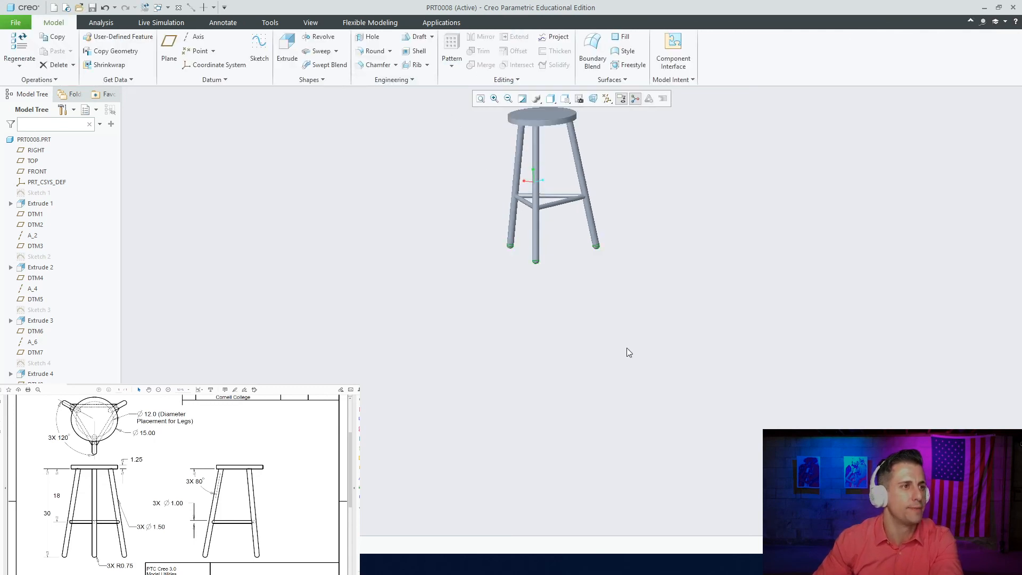
shift+middle_drag(627, 347, 588, 261)
scroll(650, 345, down, 2)
scroll(605, 372, up, 4)
mouse_move(605, 372)
middle_down()
mouse_move(479, 366)
mouse_move(509, 377)
mouse_move(573, 352)
mouse_move(520, 384)
middle_up()
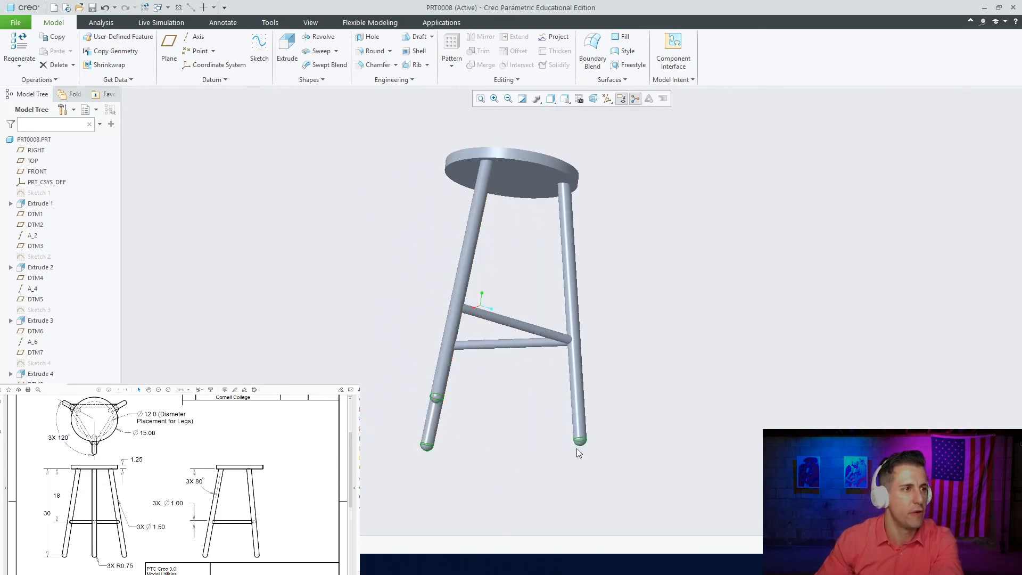